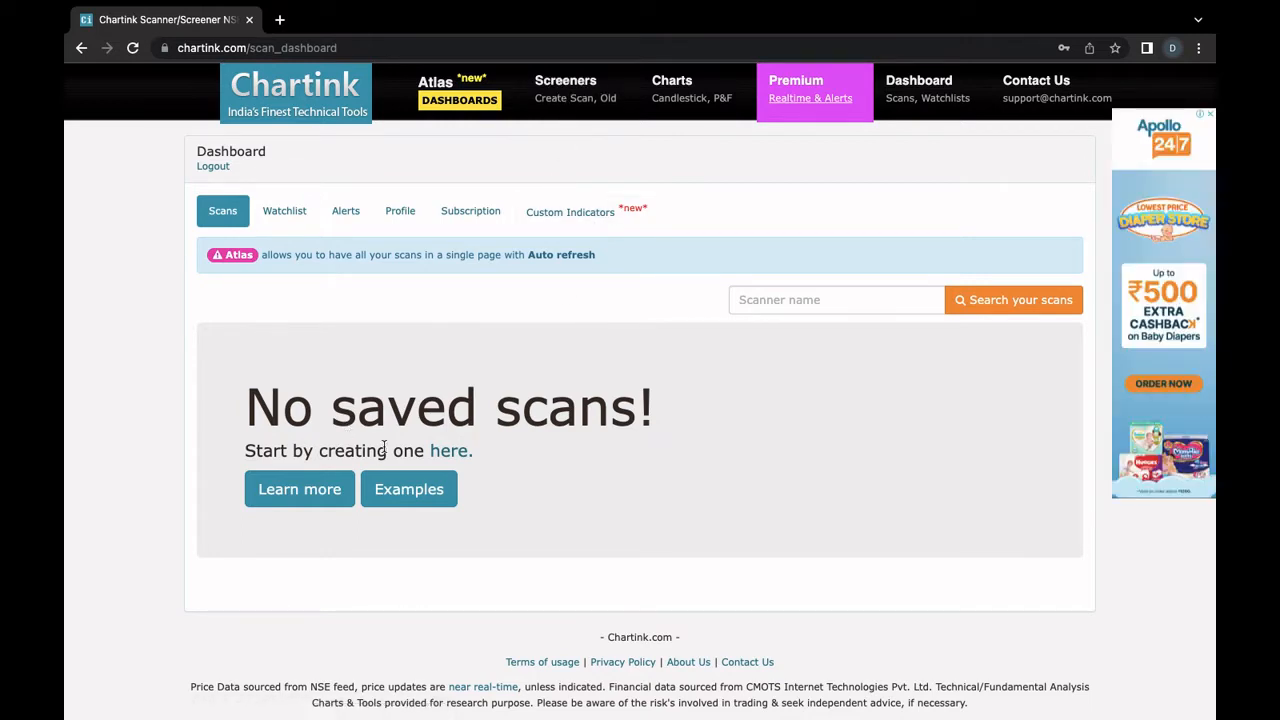
- Search the Chartink screeners for 'divan' and open the 52WDIVAN scan
left_click(563, 88)
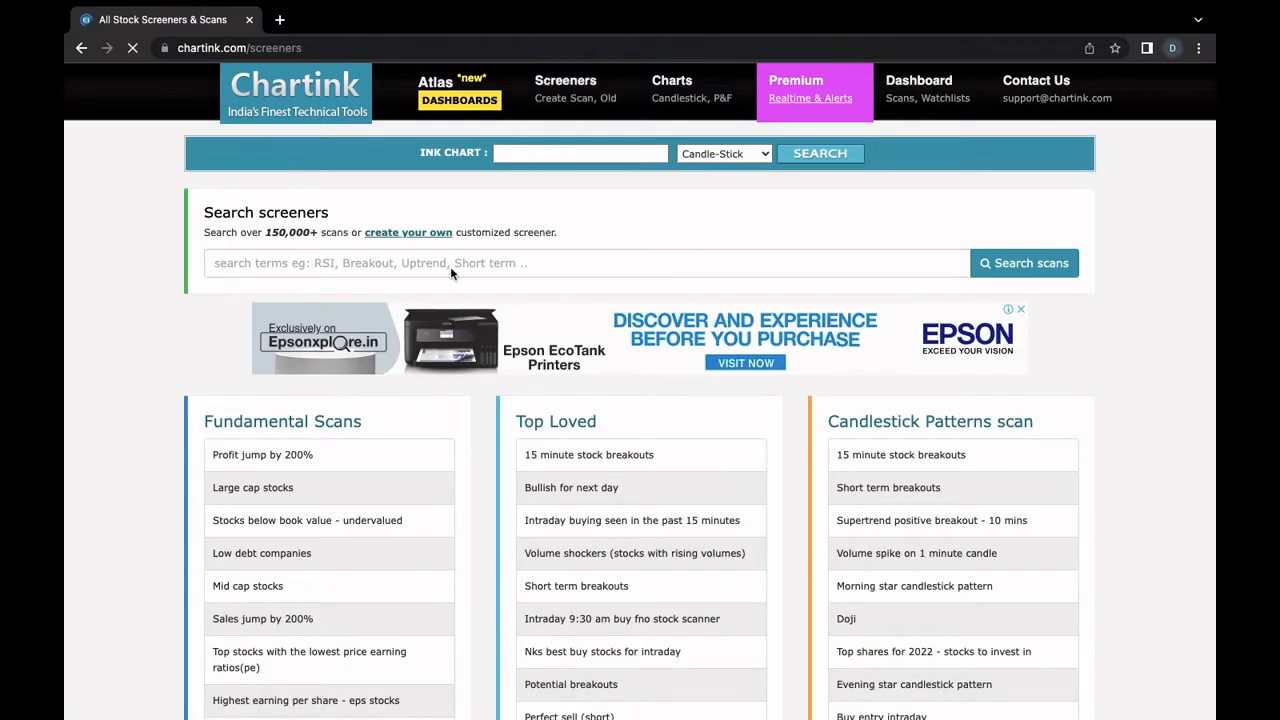
left_click(437, 268)
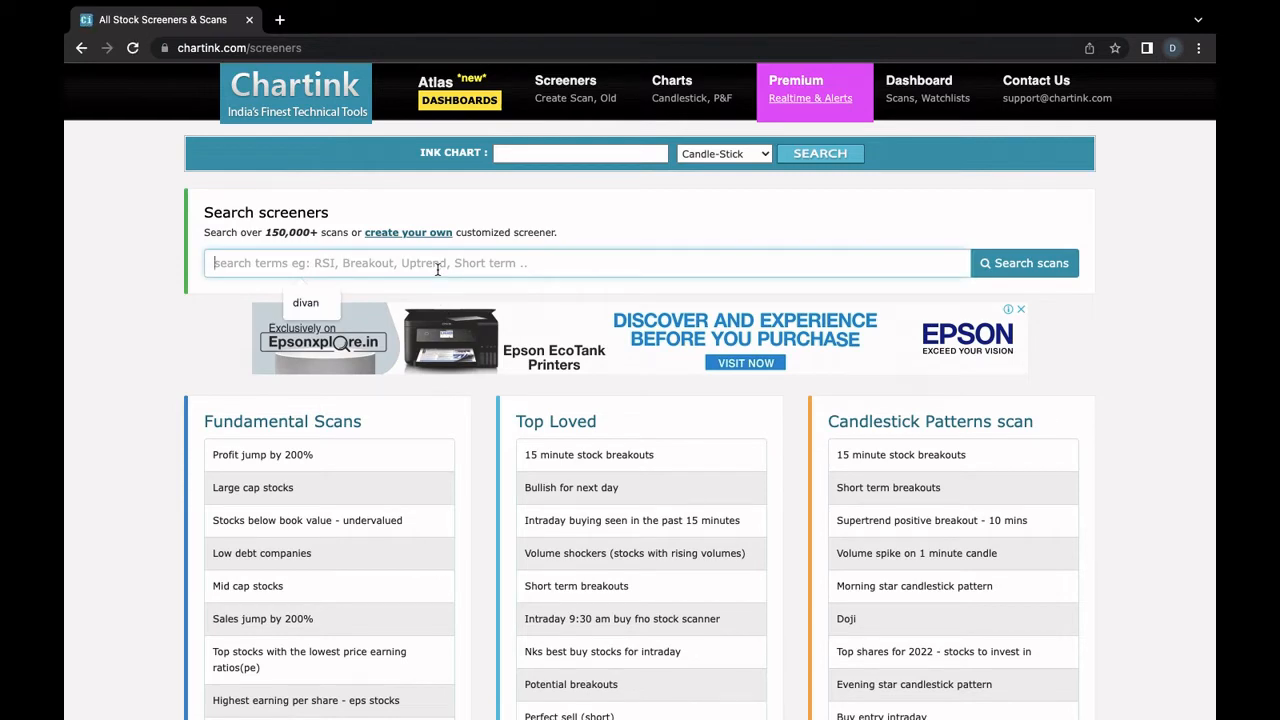
type("divan")
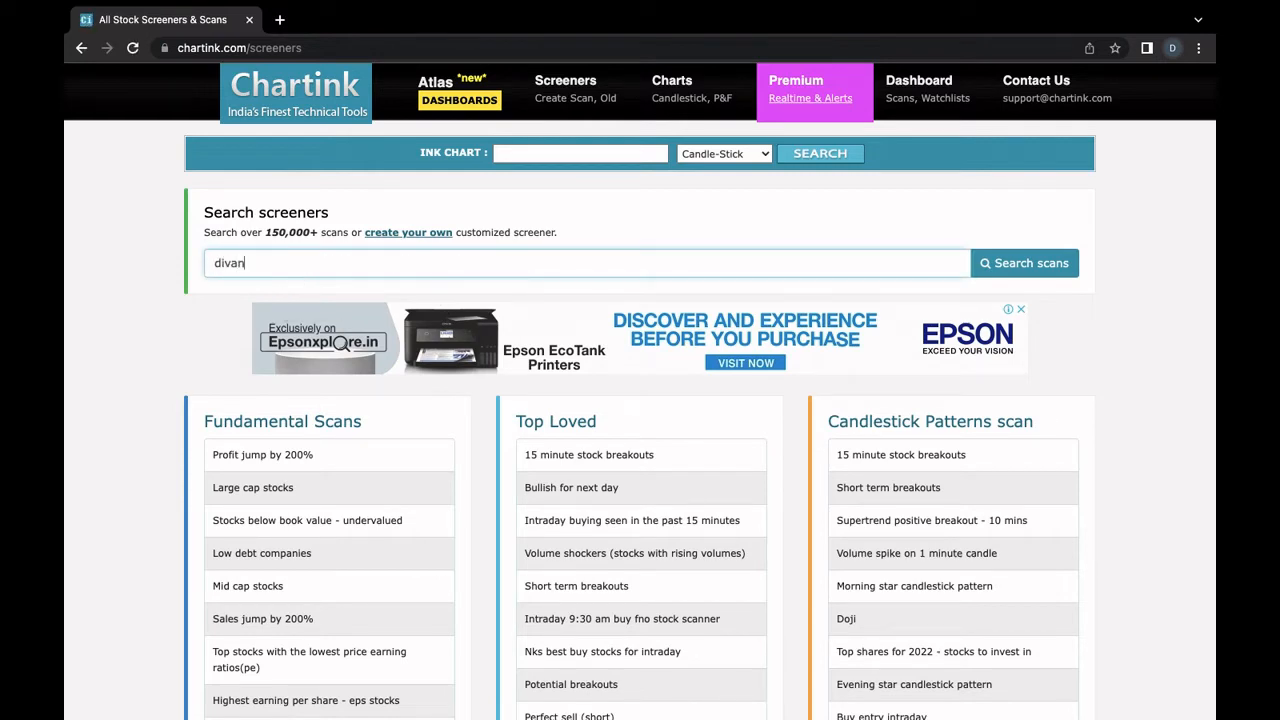
left_click(1035, 268)
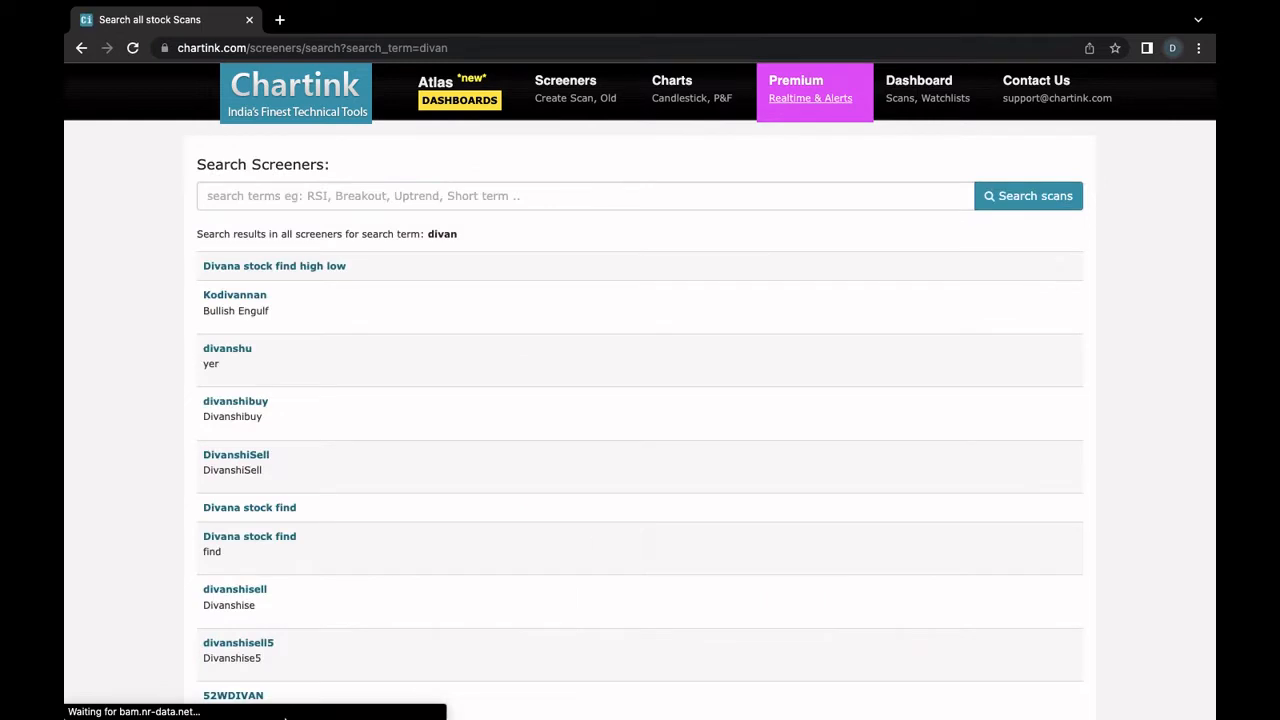
left_click(238, 697)
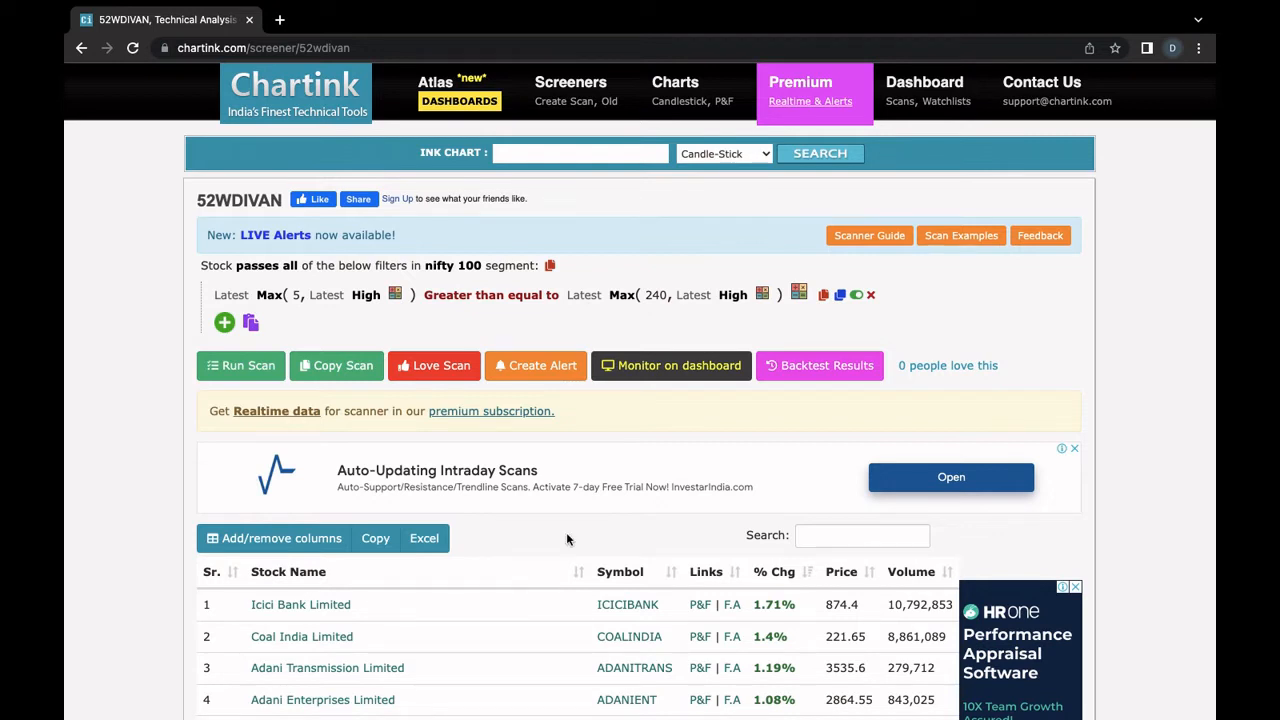
- Bring up the Create Alert form for 52WDIVAN, named 'Alert for 52WDIVAN'
scroll(566, 538, "down", 3)
scroll(567, 539, "down", 1)
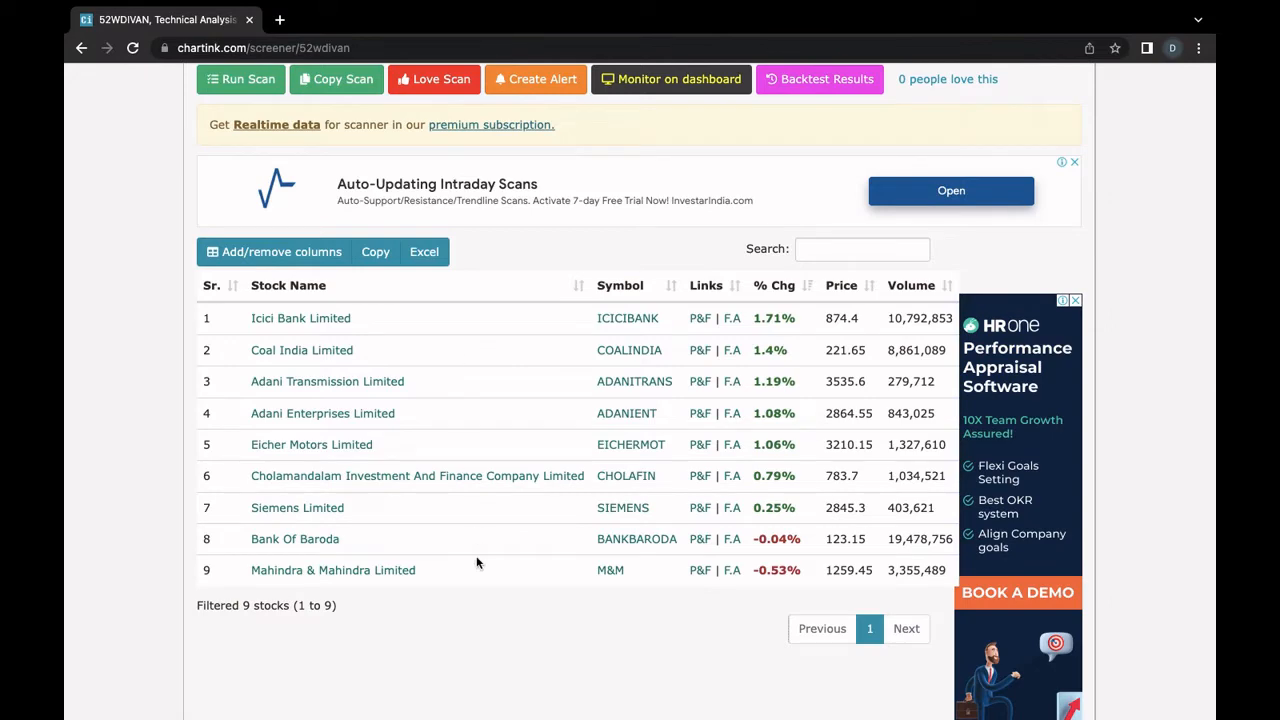
scroll(476, 570, "up", 1)
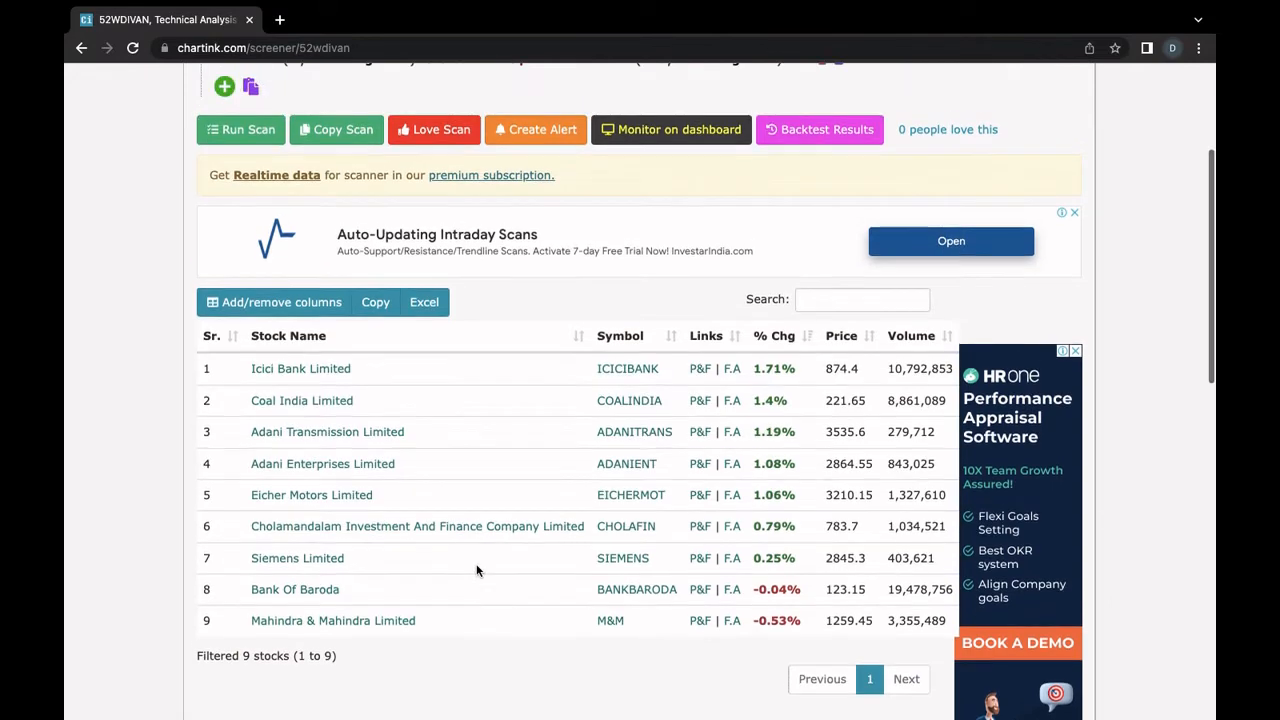
scroll(477, 569, "up", 3)
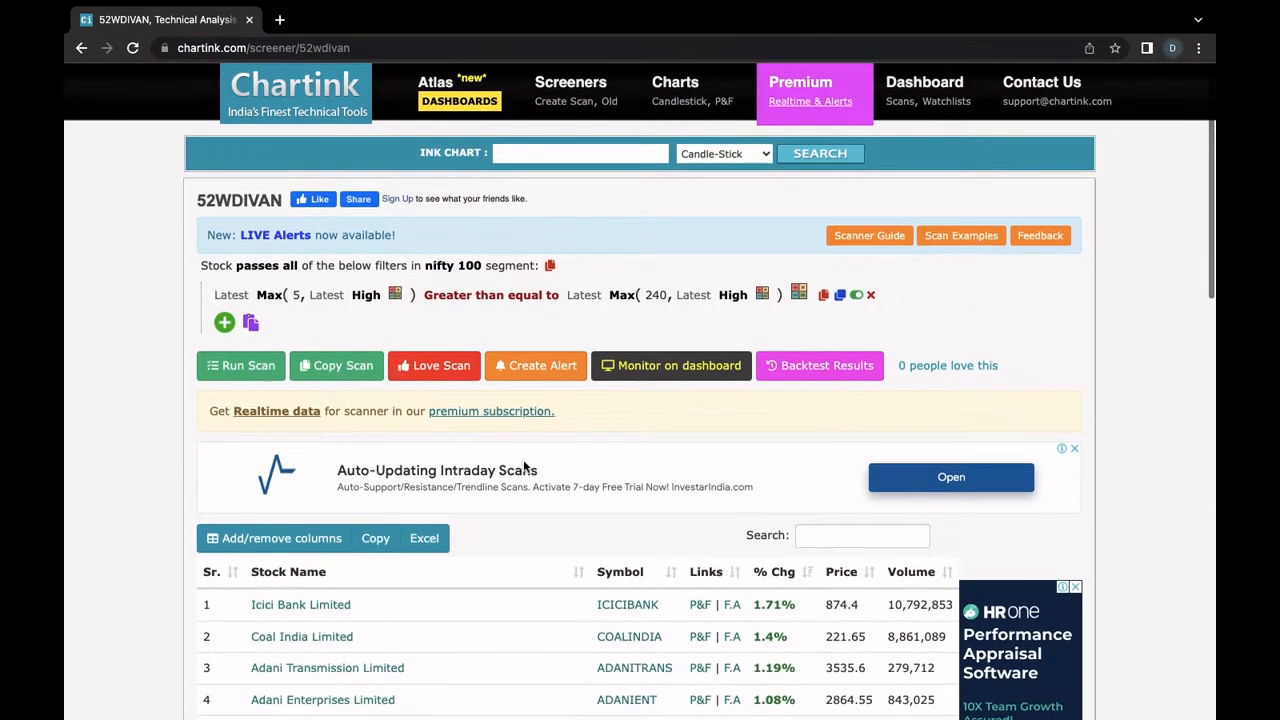
left_click(526, 372)
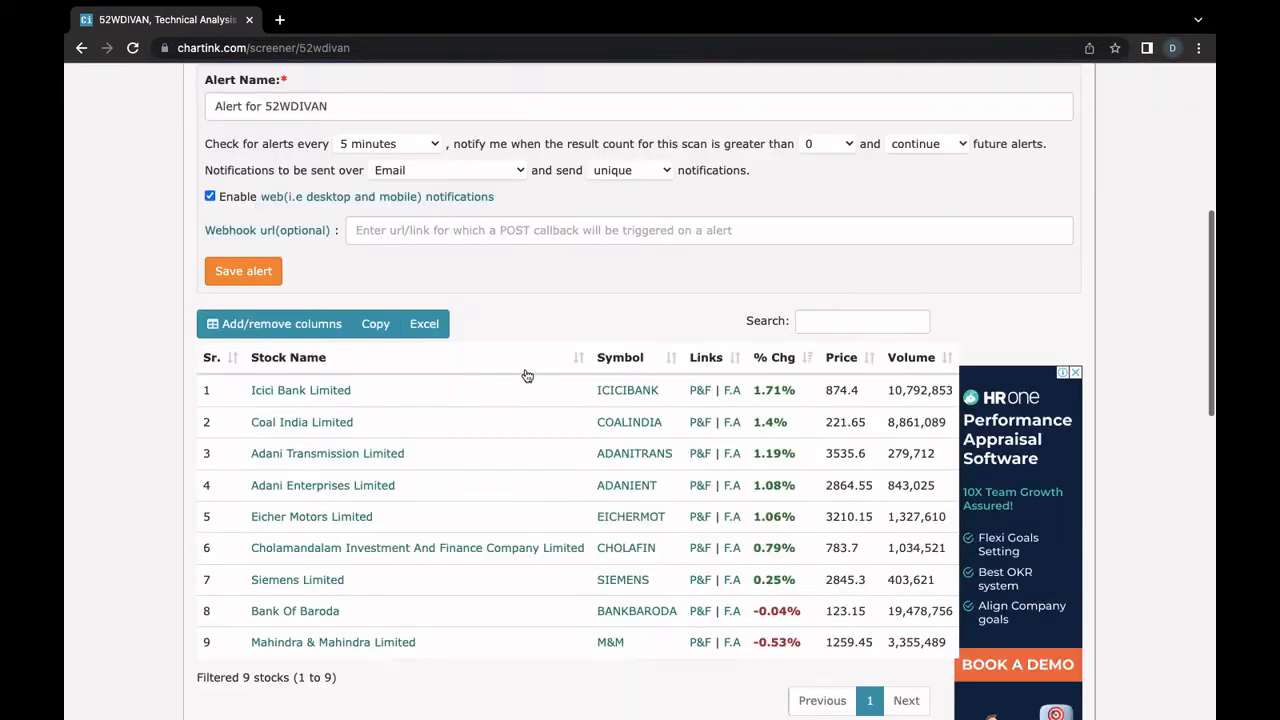
scroll(554, 295, "up", 4)
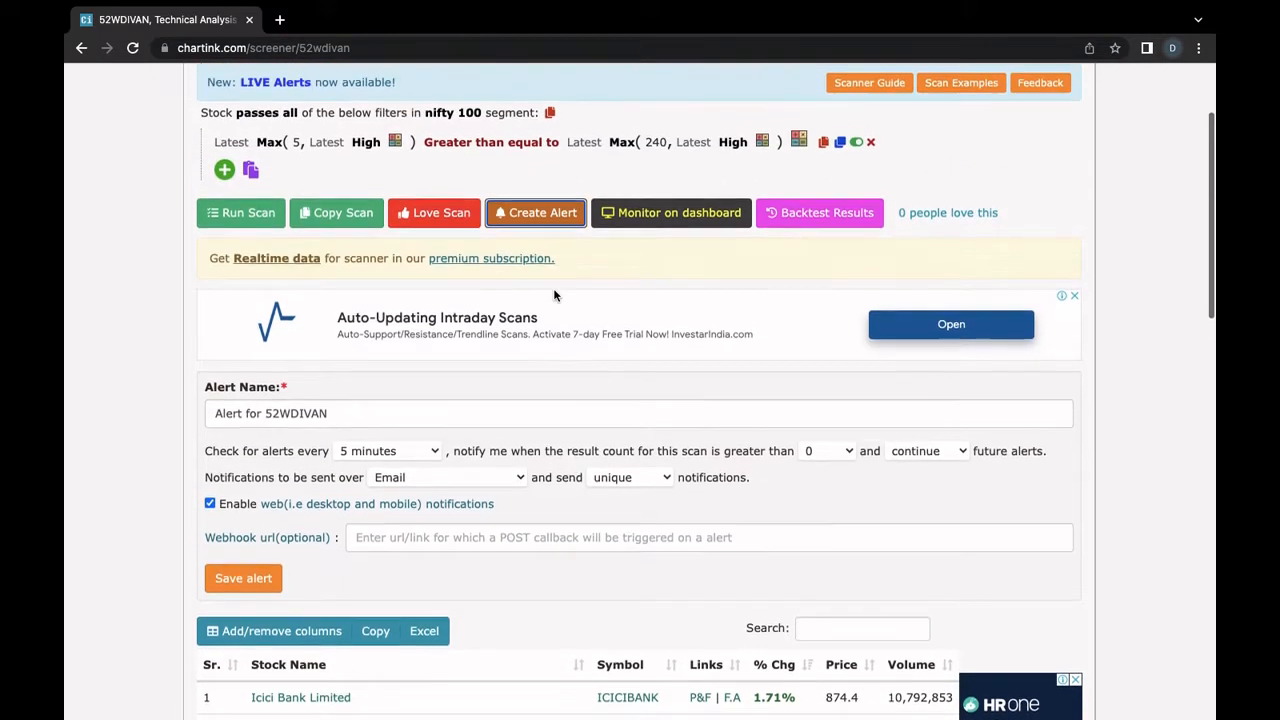
scroll(545, 450, "down", 3)
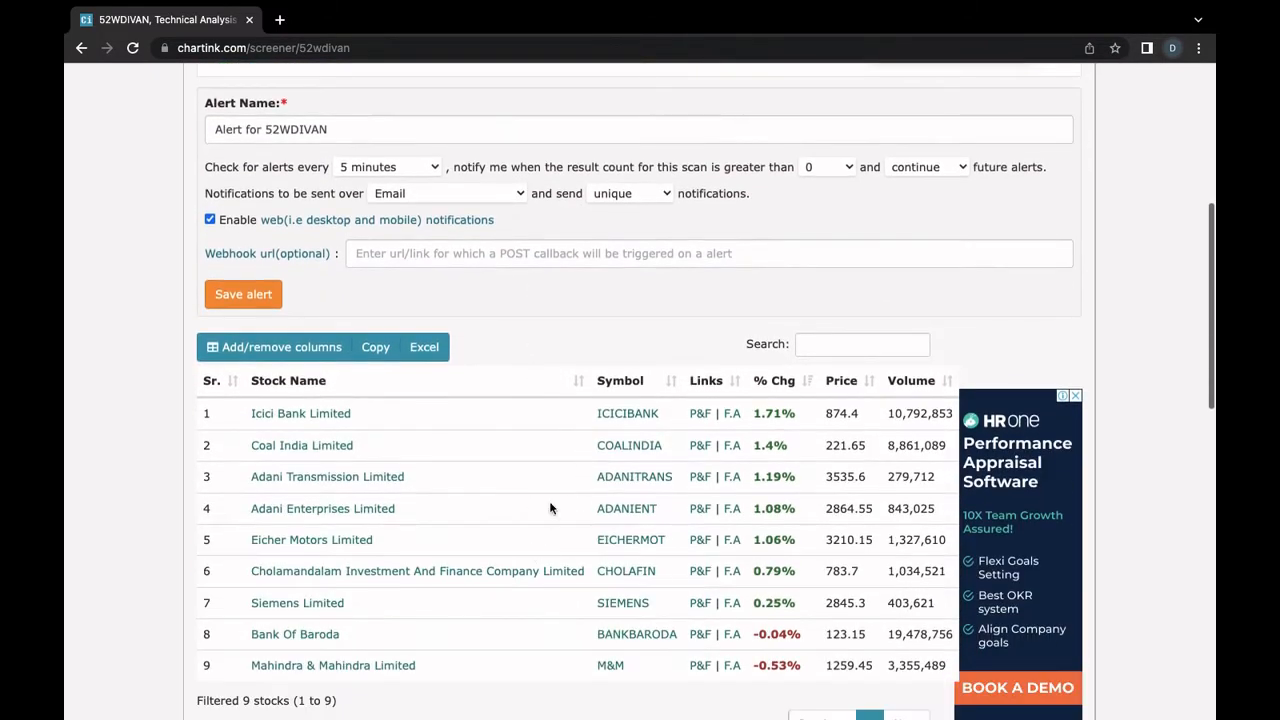
scroll(537, 658, "up", 3)
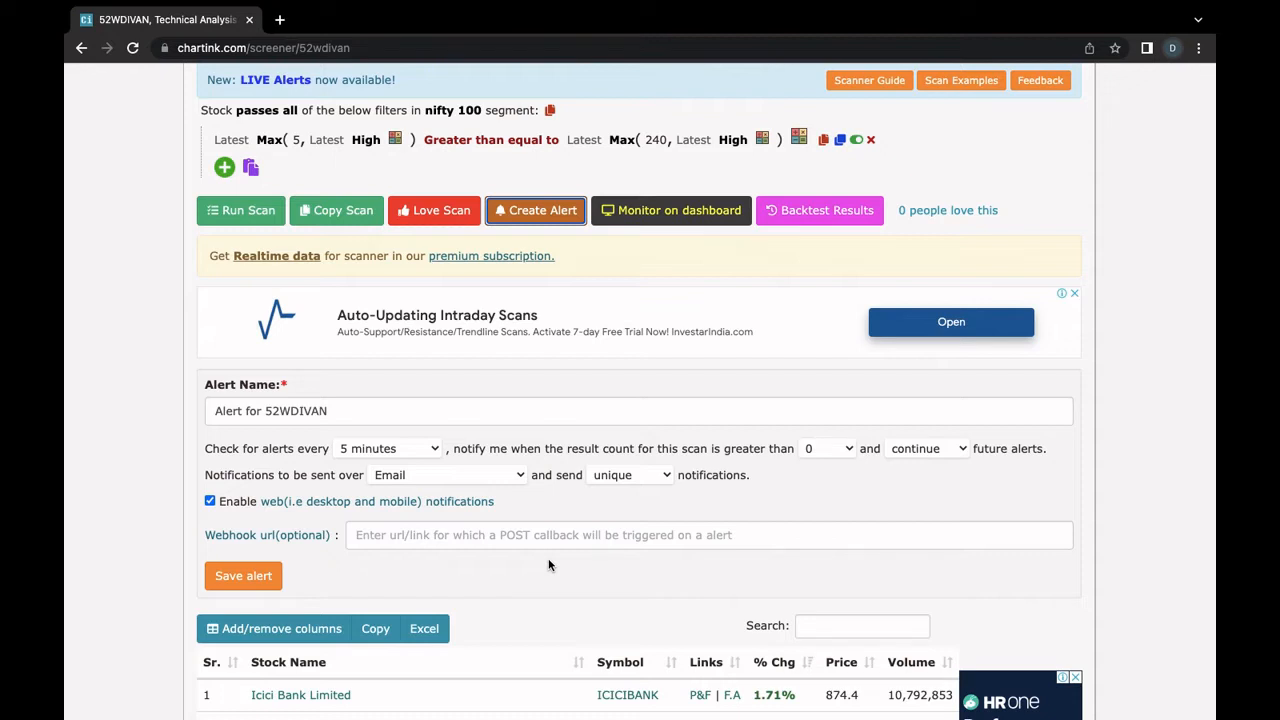
- Change the alert check from every 5 minutes to once a day at 3:14pm
left_click(402, 447)
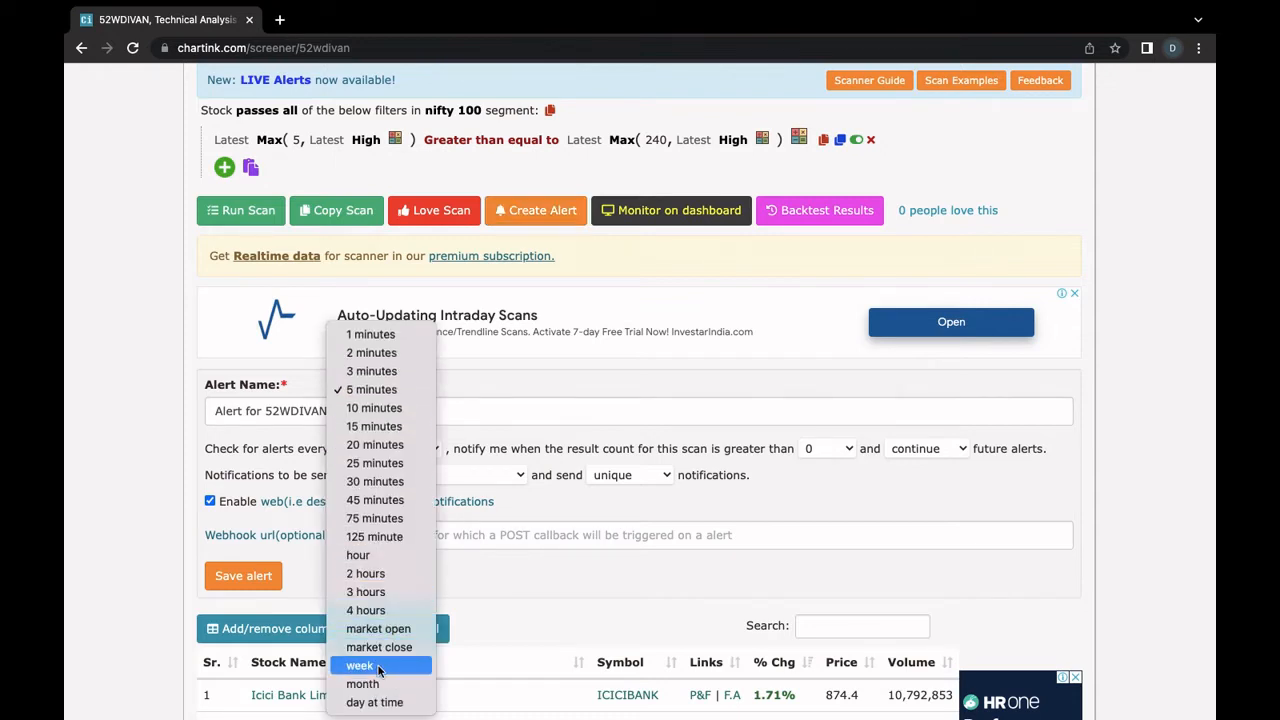
left_click(385, 703)
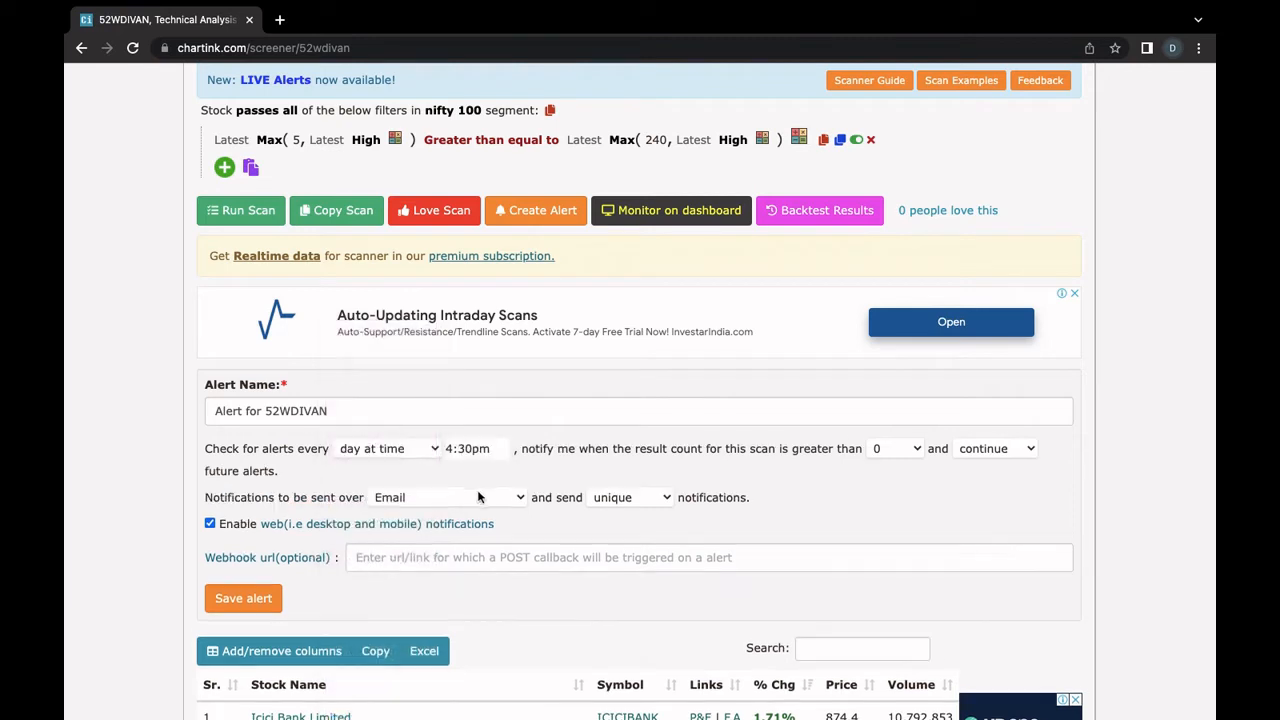
double_click(481, 448)
scroll(485, 470, "down", 1)
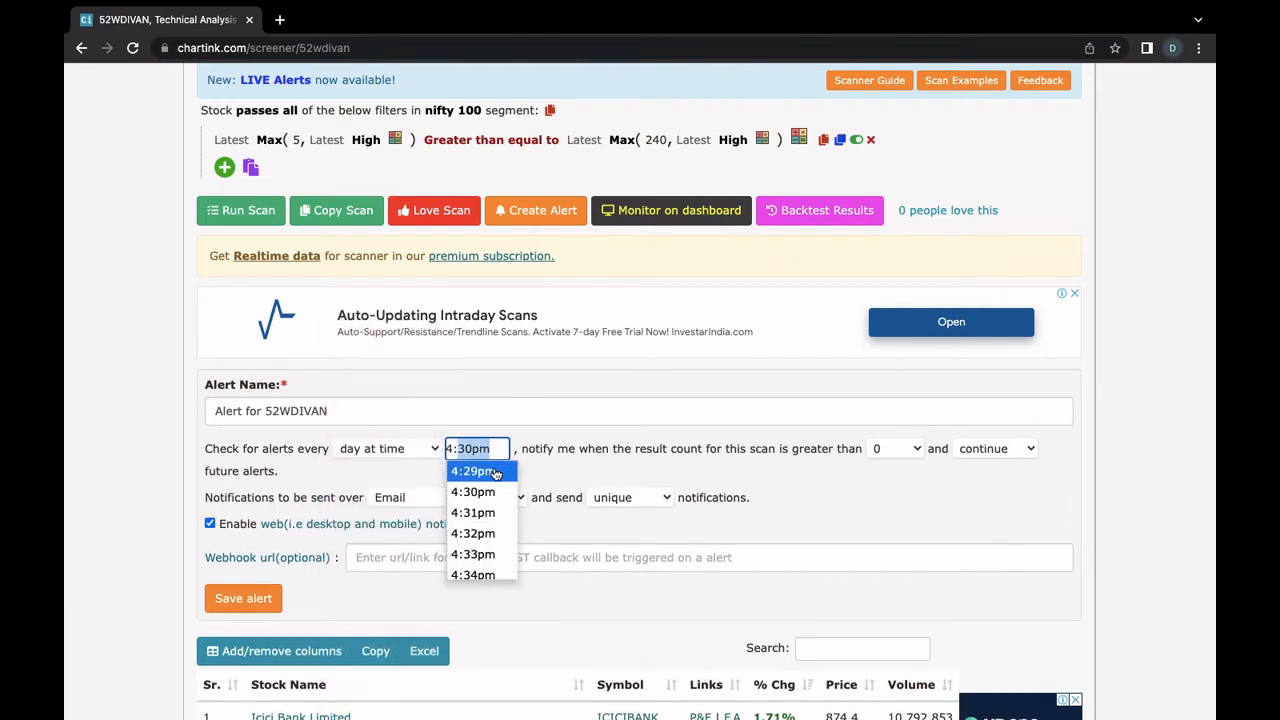
scroll(483, 500, "up", 4)
scroll(485, 505, "up", 3)
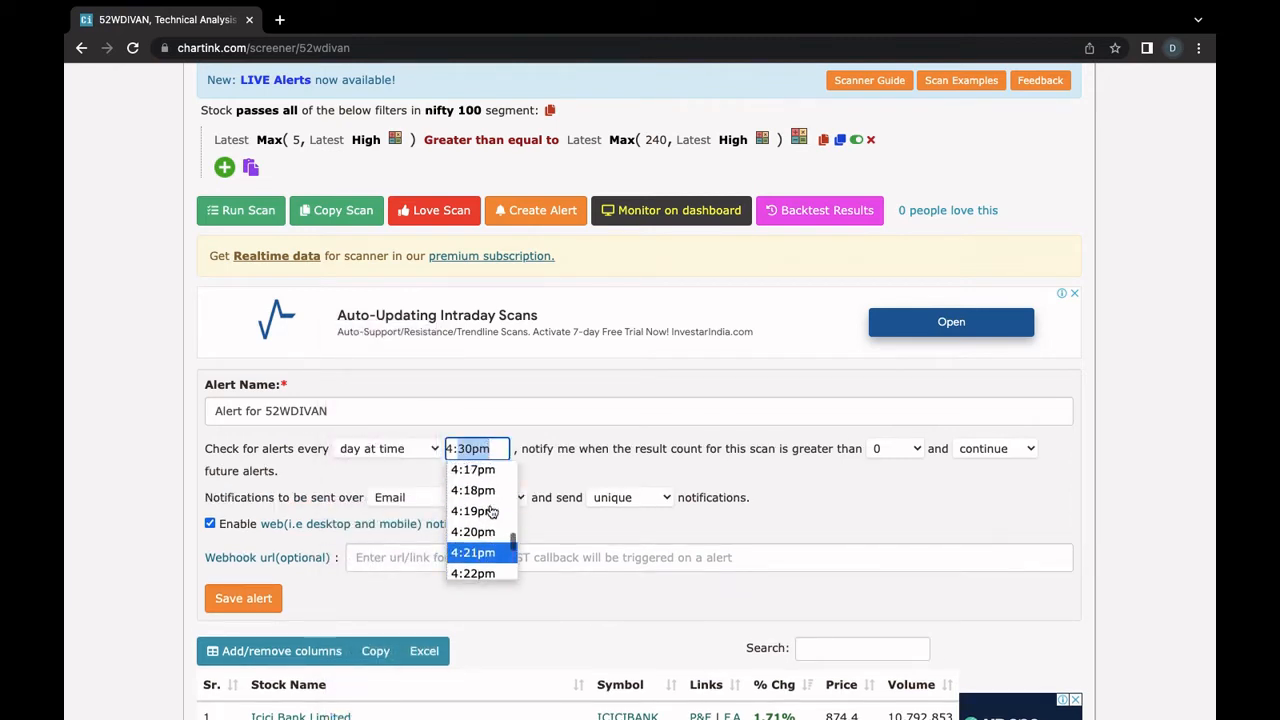
scroll(491, 511, "up", 12)
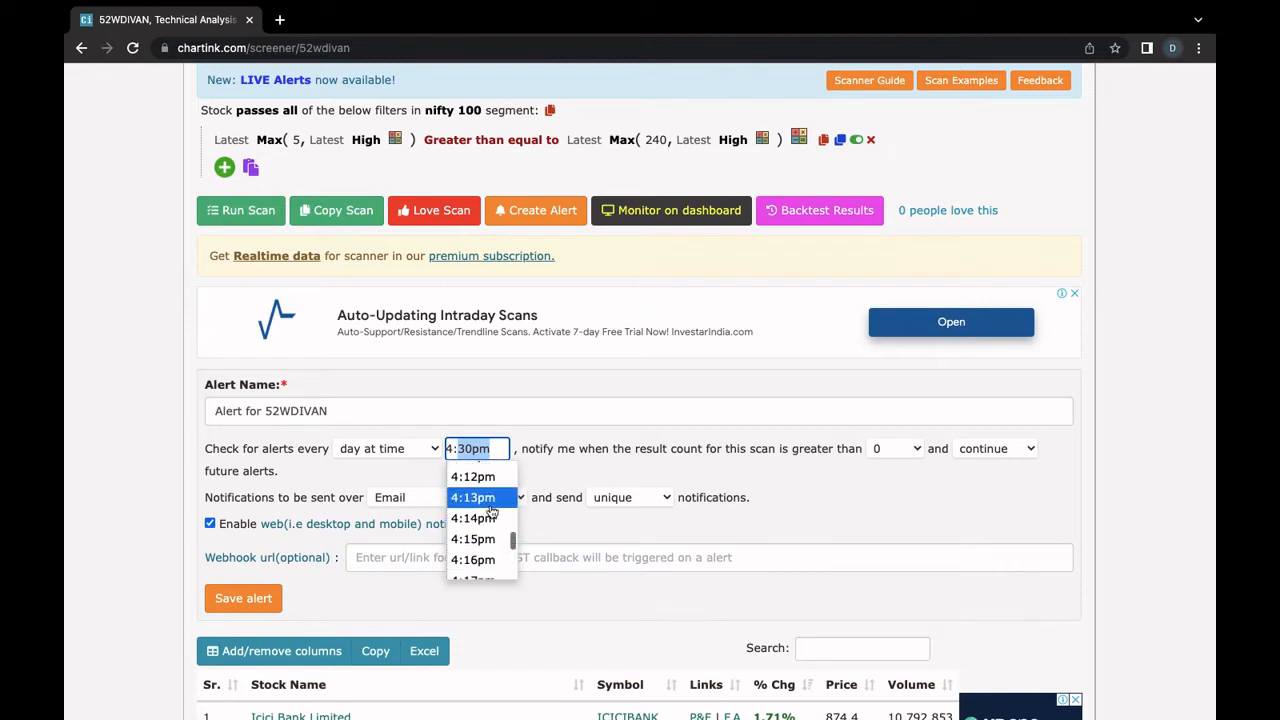
scroll(491, 511, "up", 14)
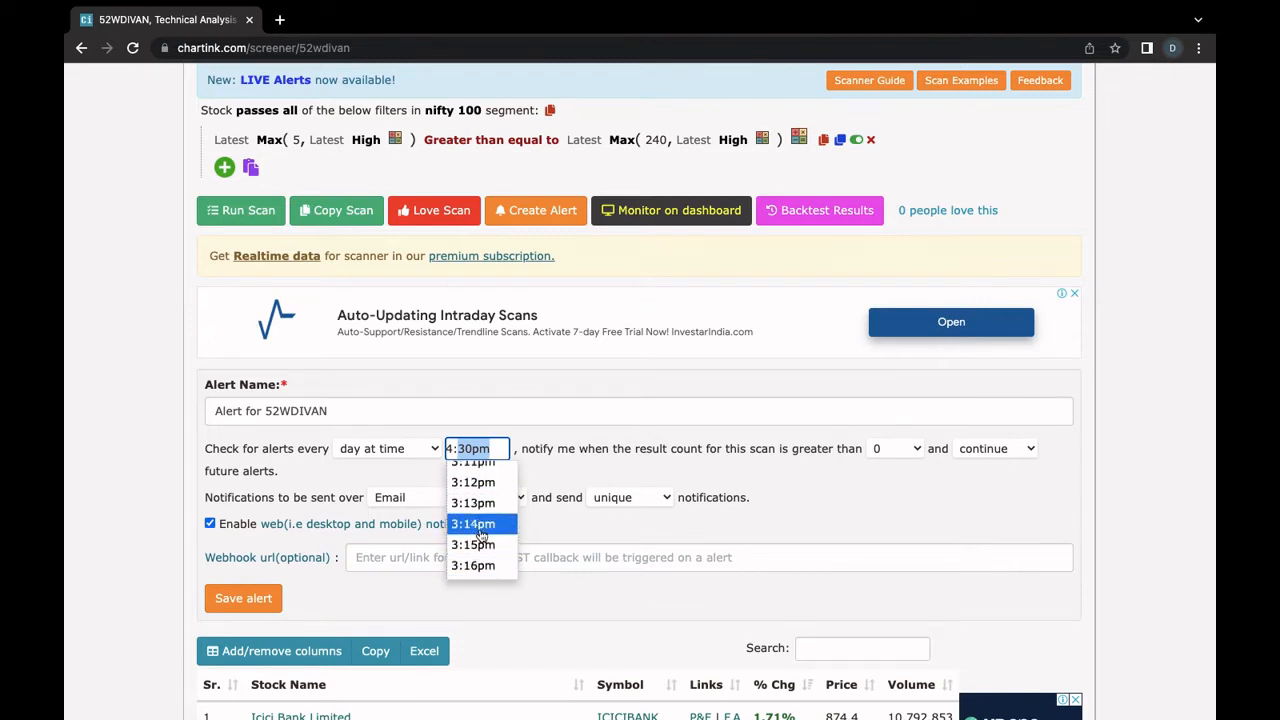
left_click(478, 524)
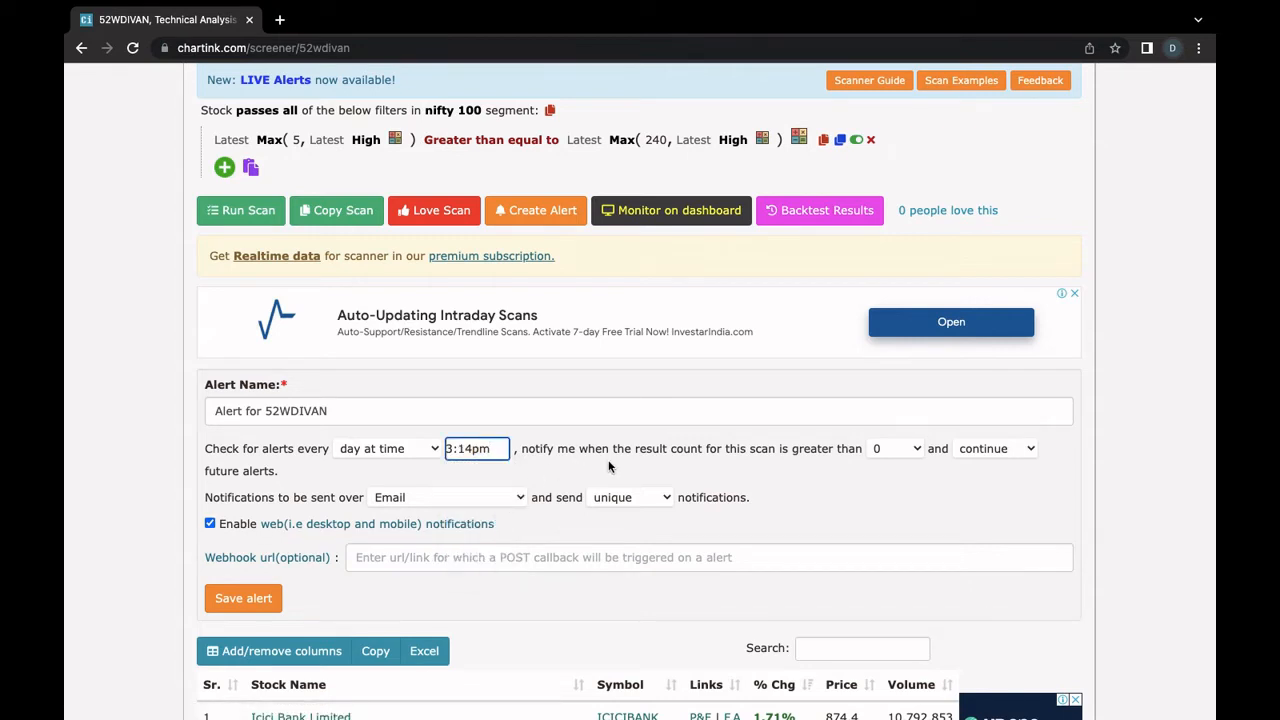
left_click(486, 563)
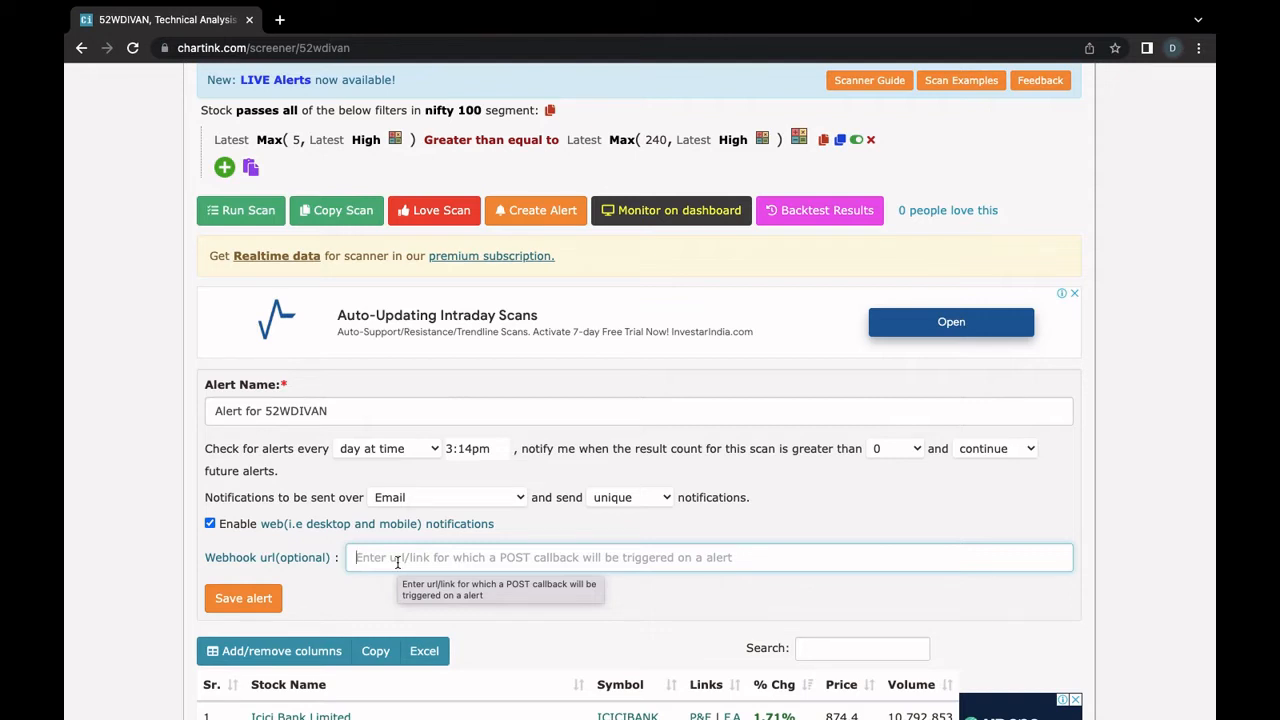
- Google 'ifttt' in a new tab and go to the IFTTT home page
left_click(287, 25)
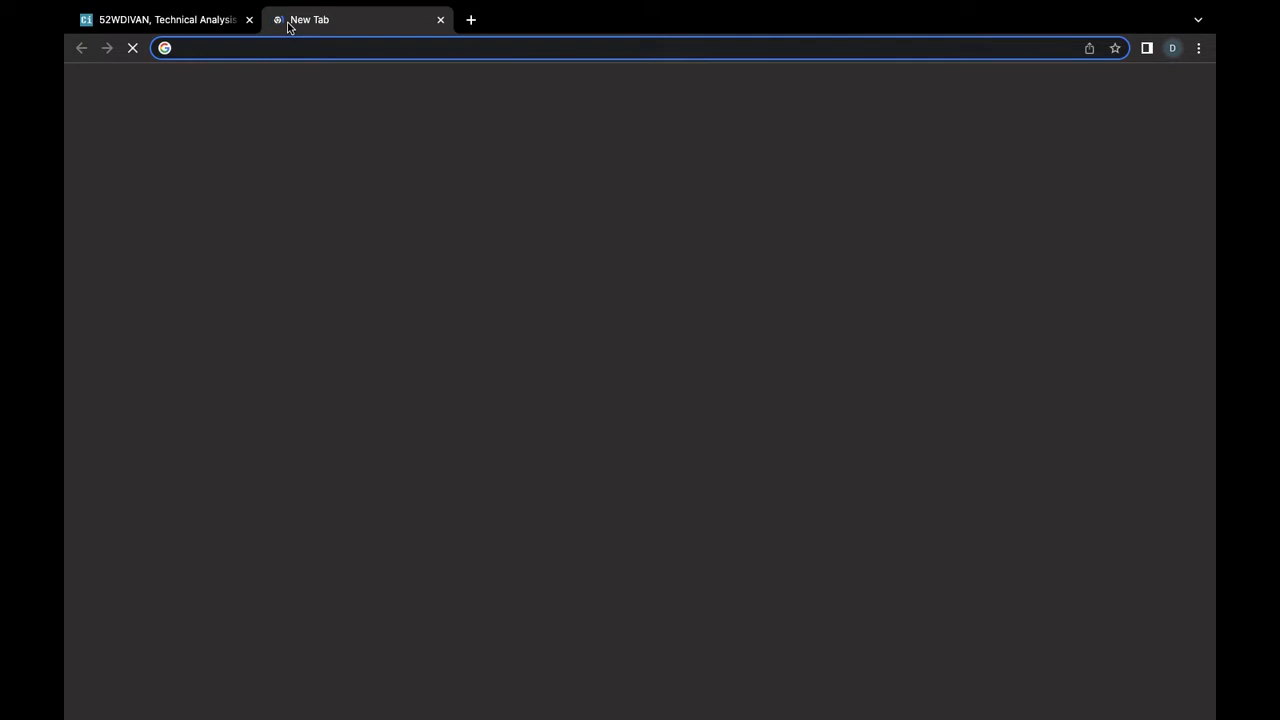
type("ifttt")
key("Return")
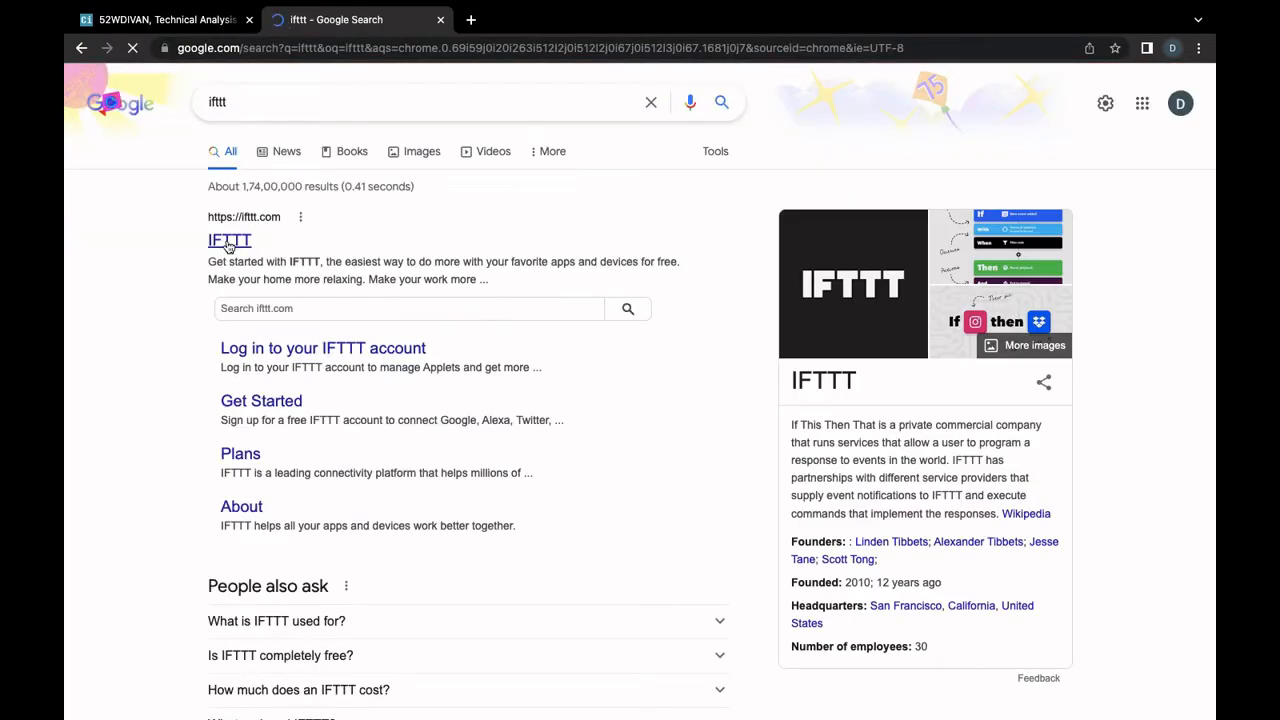
left_click(228, 242)
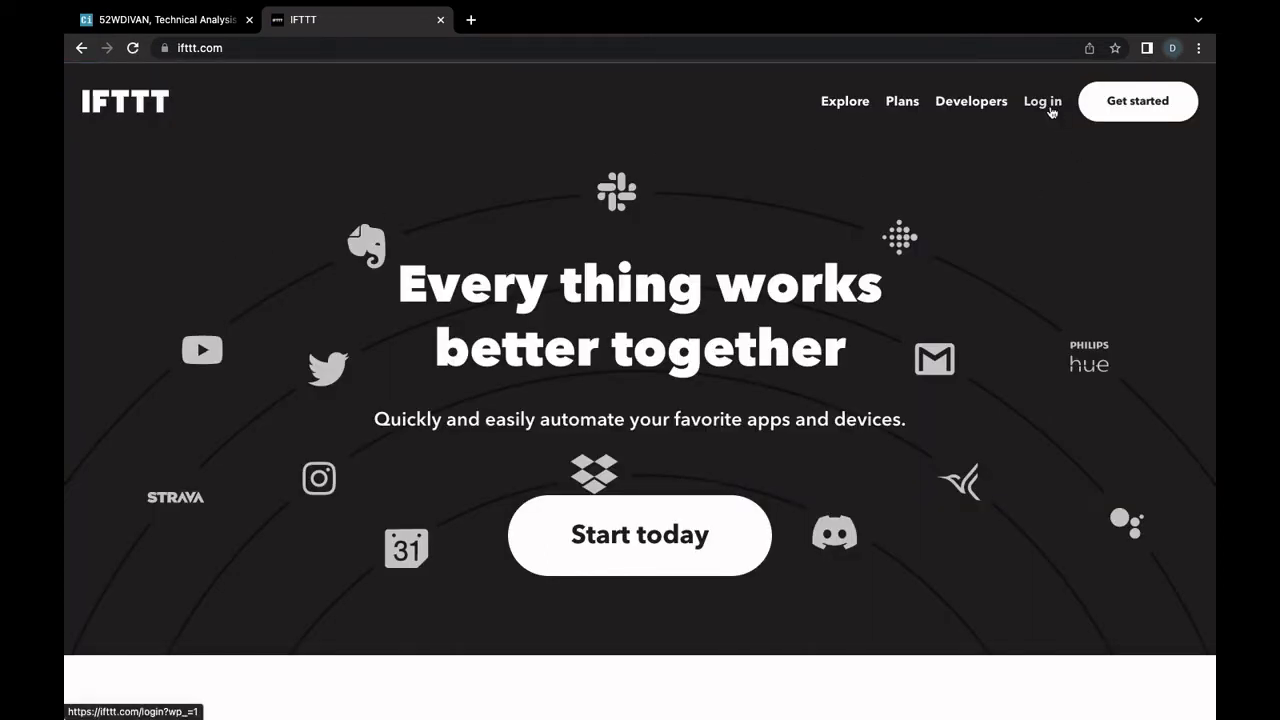
- Get started on IFTTT by signing in with a Google account
left_click(1133, 111)
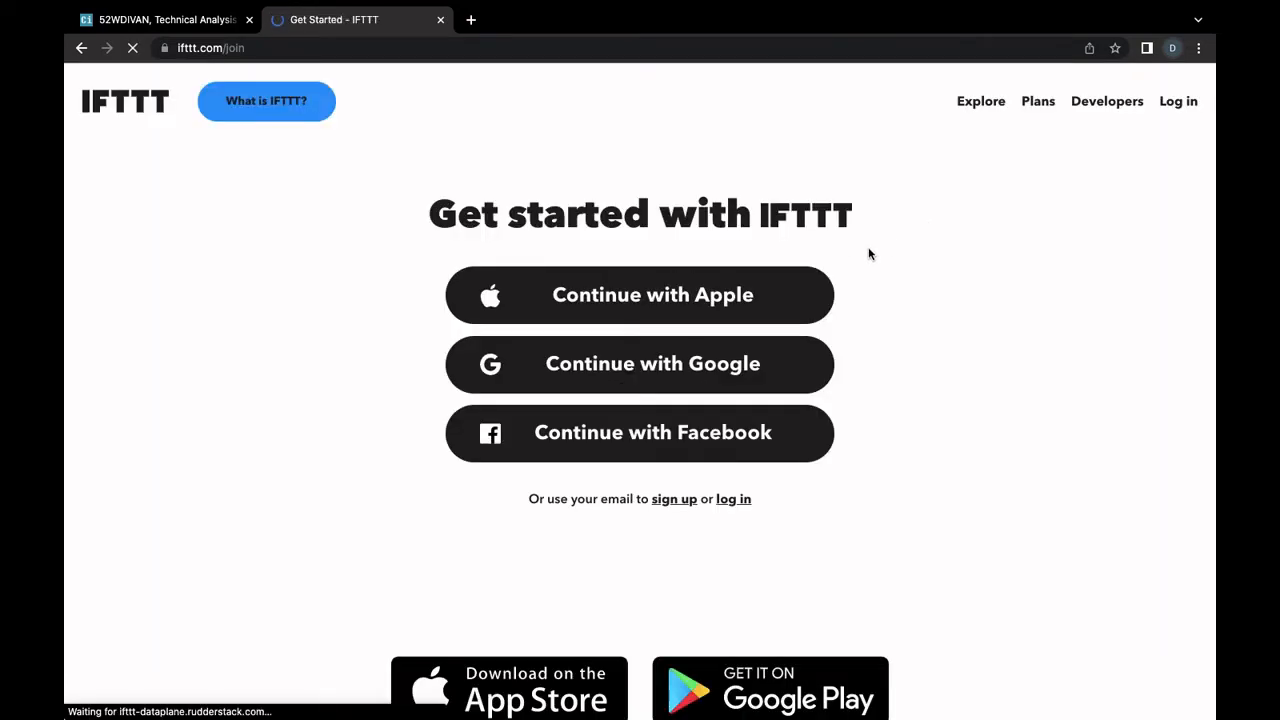
left_click(674, 373)
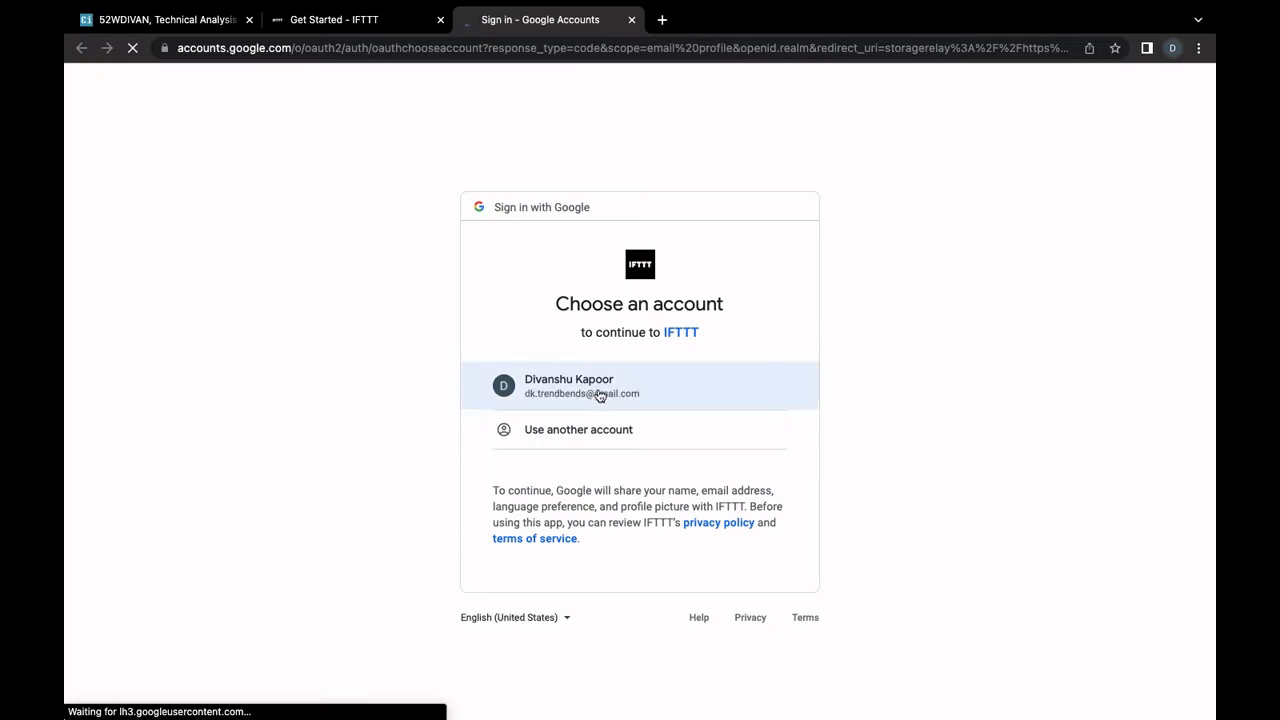
left_click(598, 392)
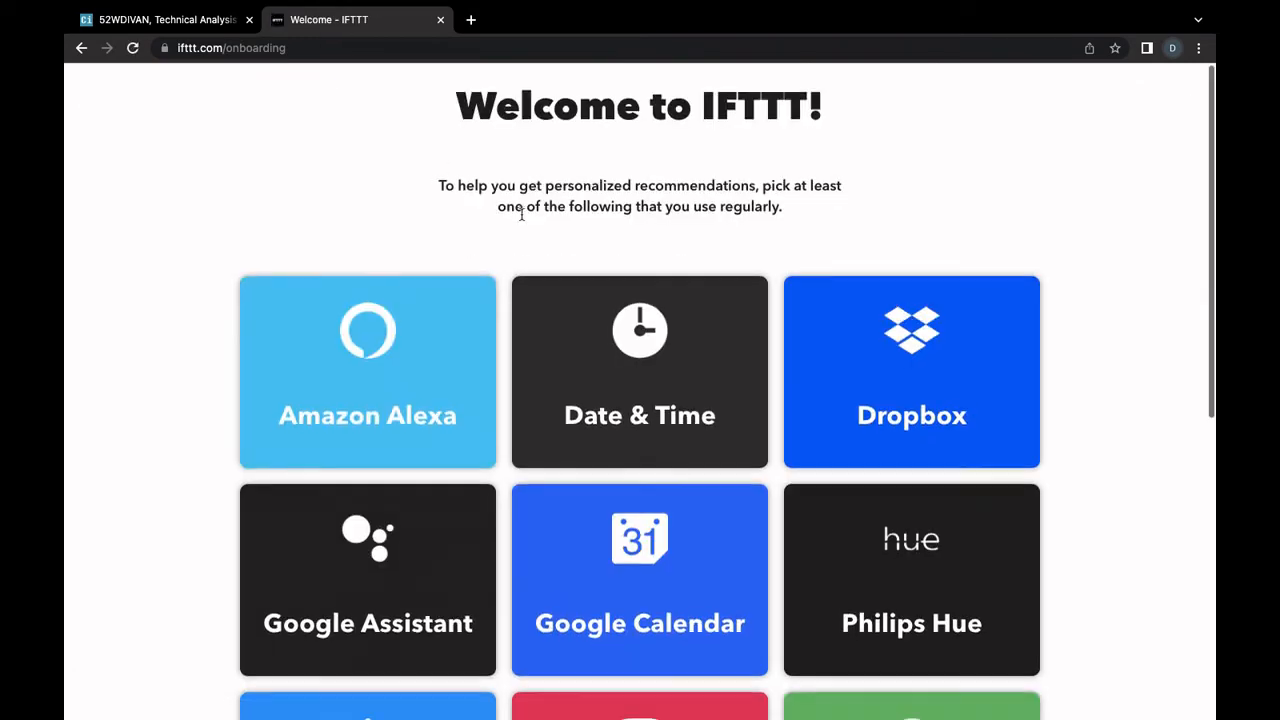
scroll(283, 209, "down", 5)
scroll(662, 277, "up", 5)
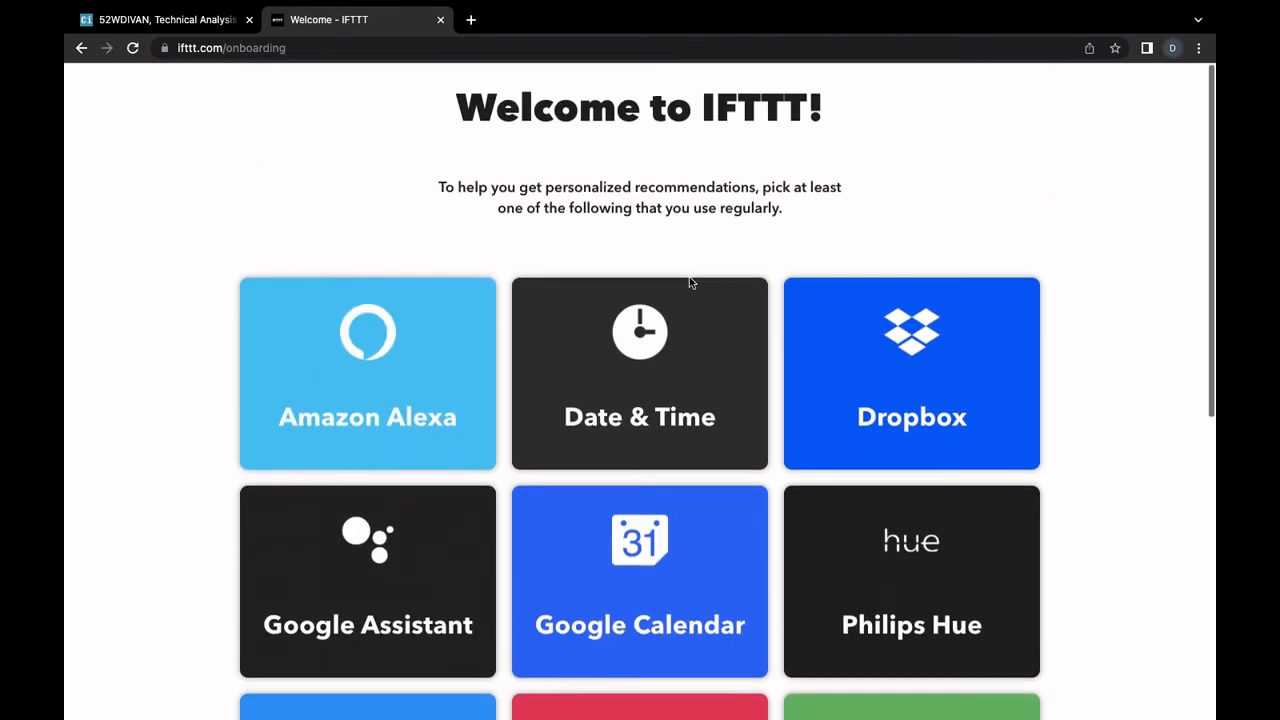
scroll(680, 285, "down", 2)
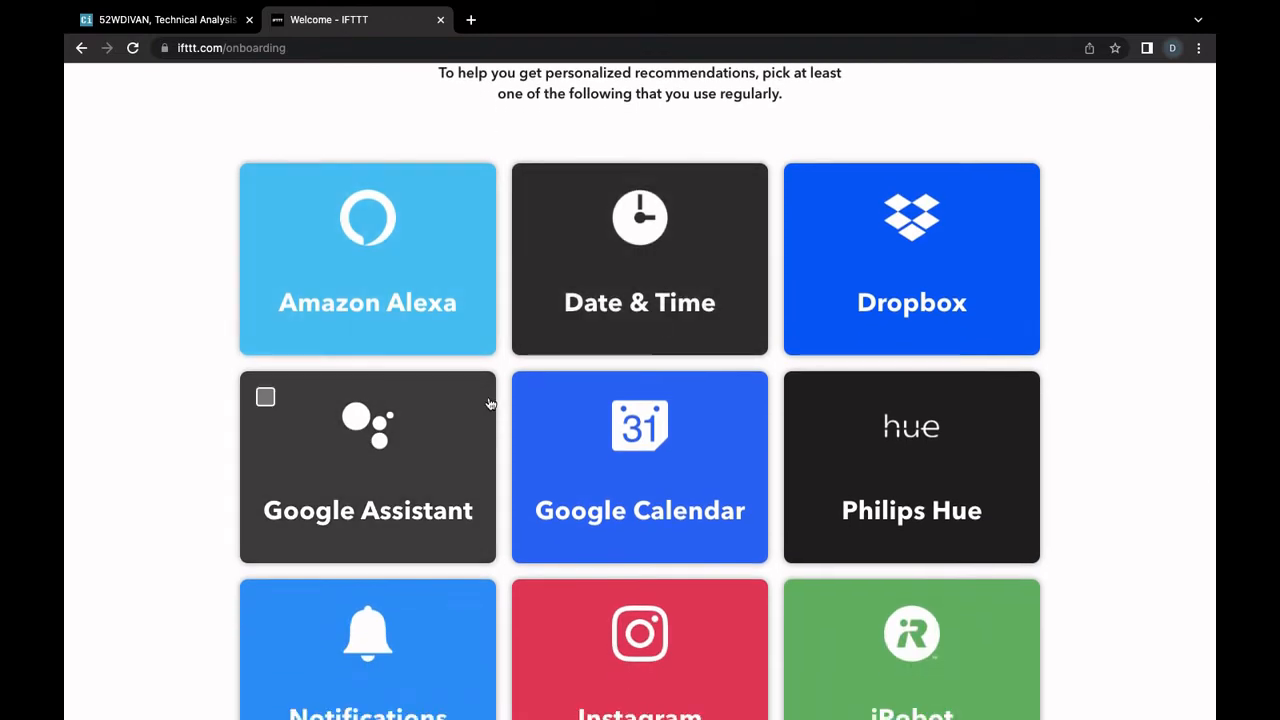
scroll(640, 400, "down", 5)
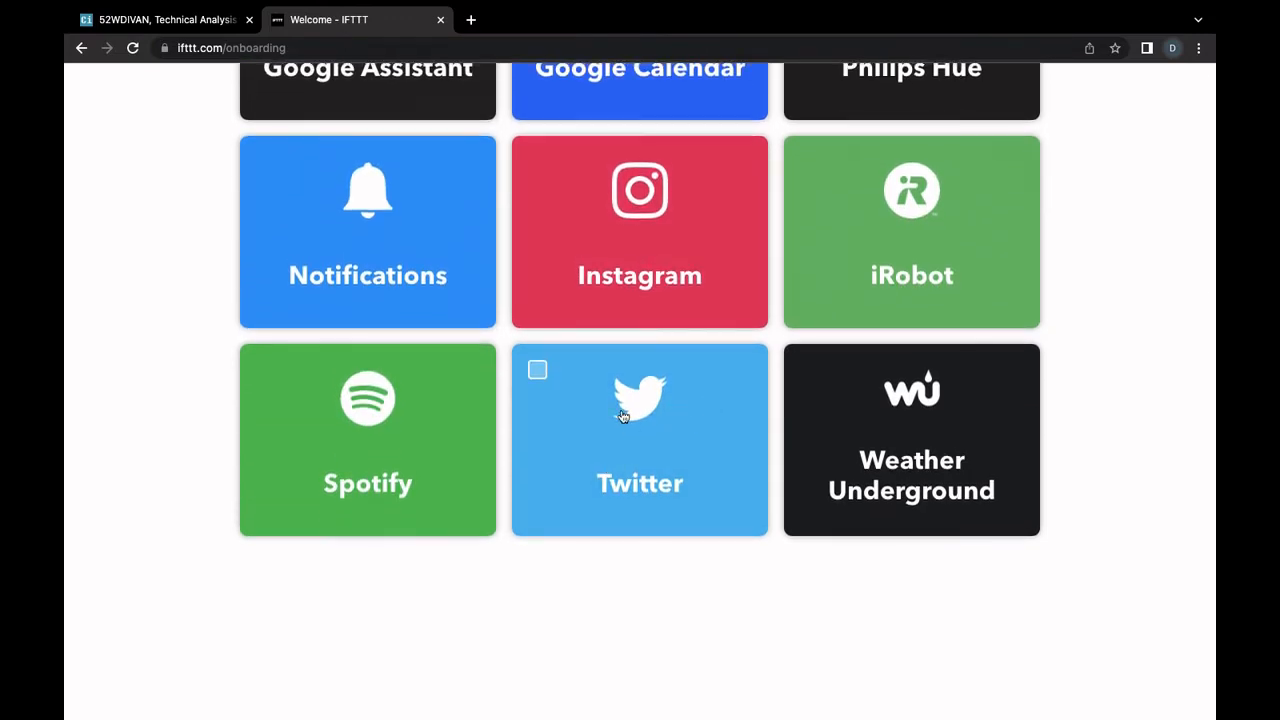
scroll(630, 420, "up", 6)
- Pick Dropbox and Google Calendar as regularly used services and continue
left_click(892, 352)
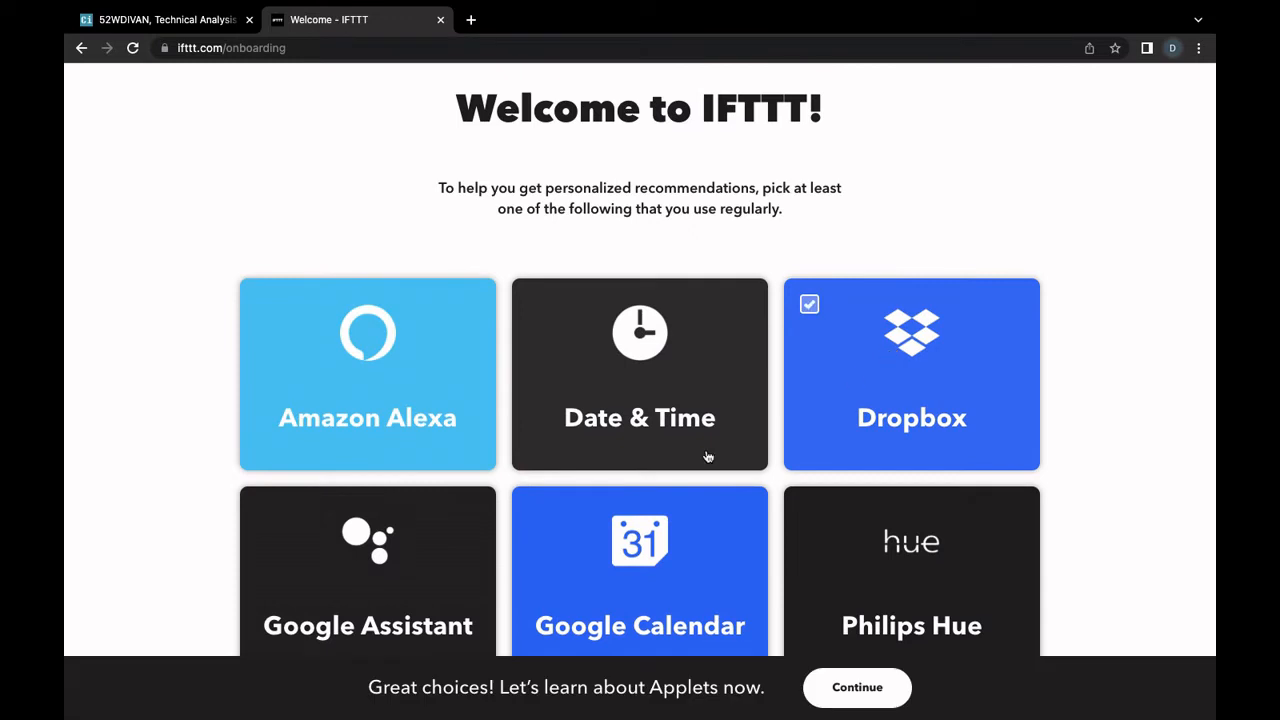
scroll(434, 566, "down", 2)
left_click(567, 447)
scroll(567, 447, "down", 5)
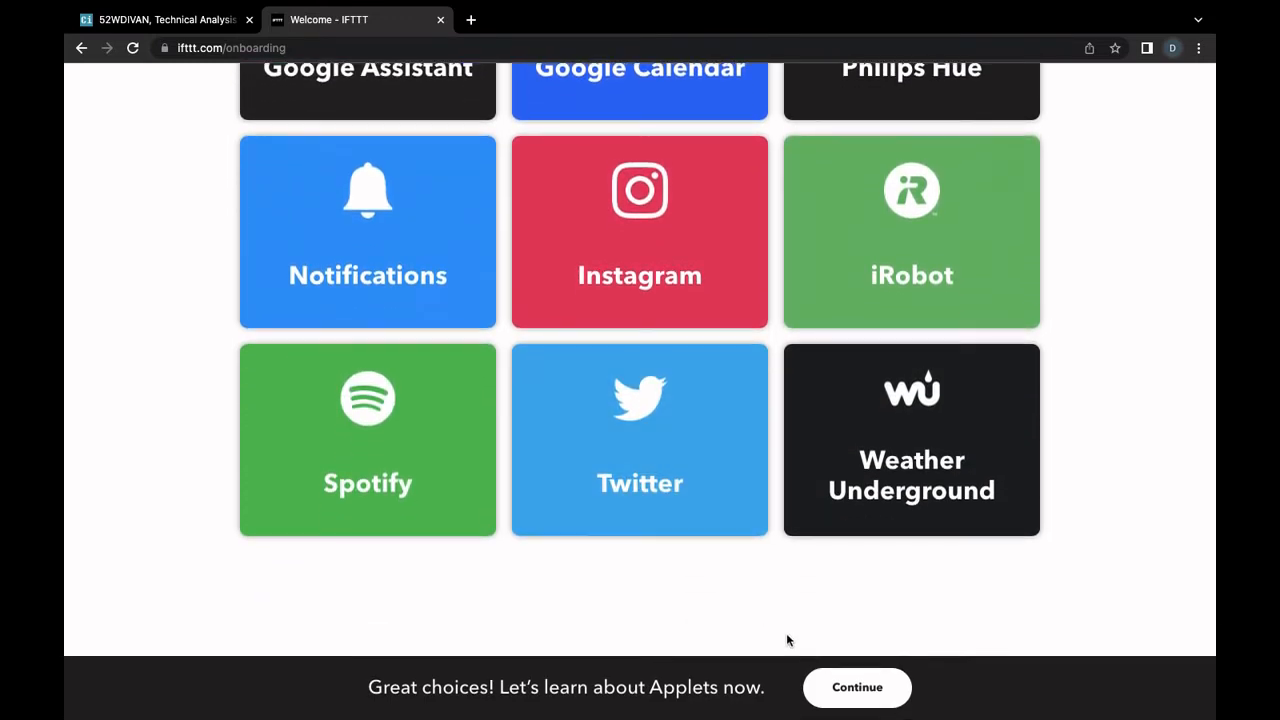
left_click(857, 686)
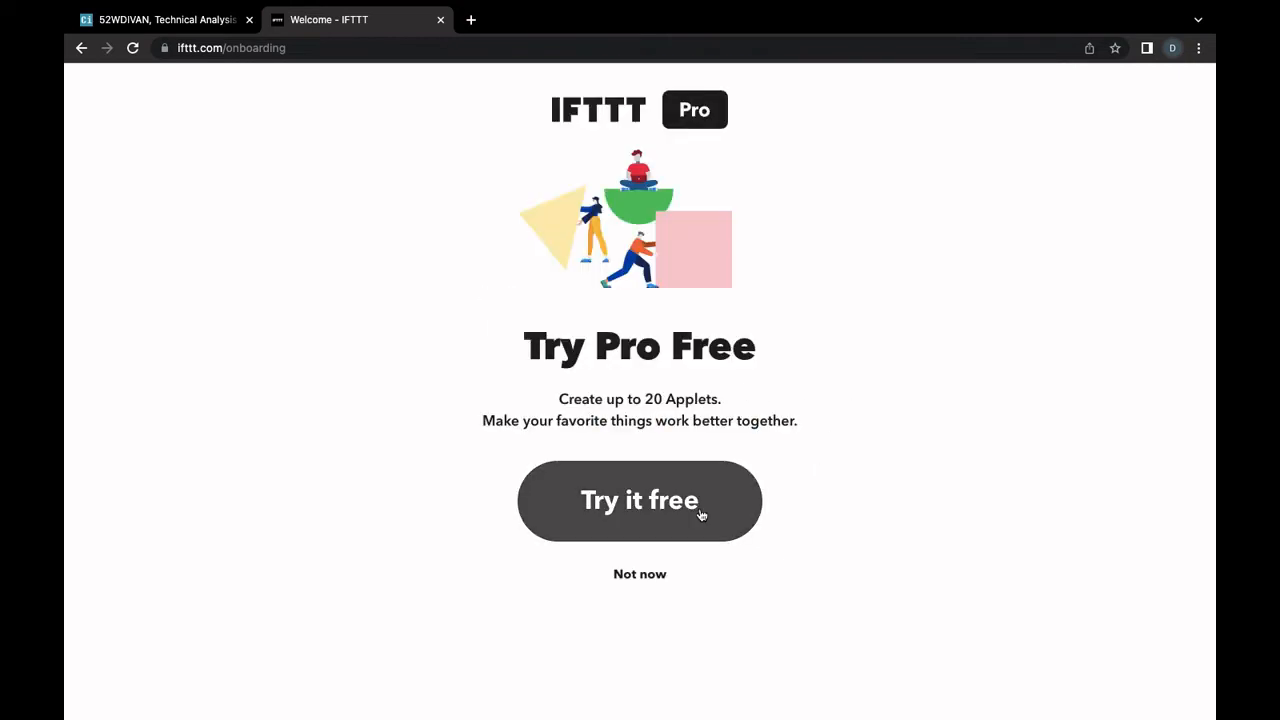
- Decline the Pro free trial and finish onboarding to the Explore page
left_click(640, 576)
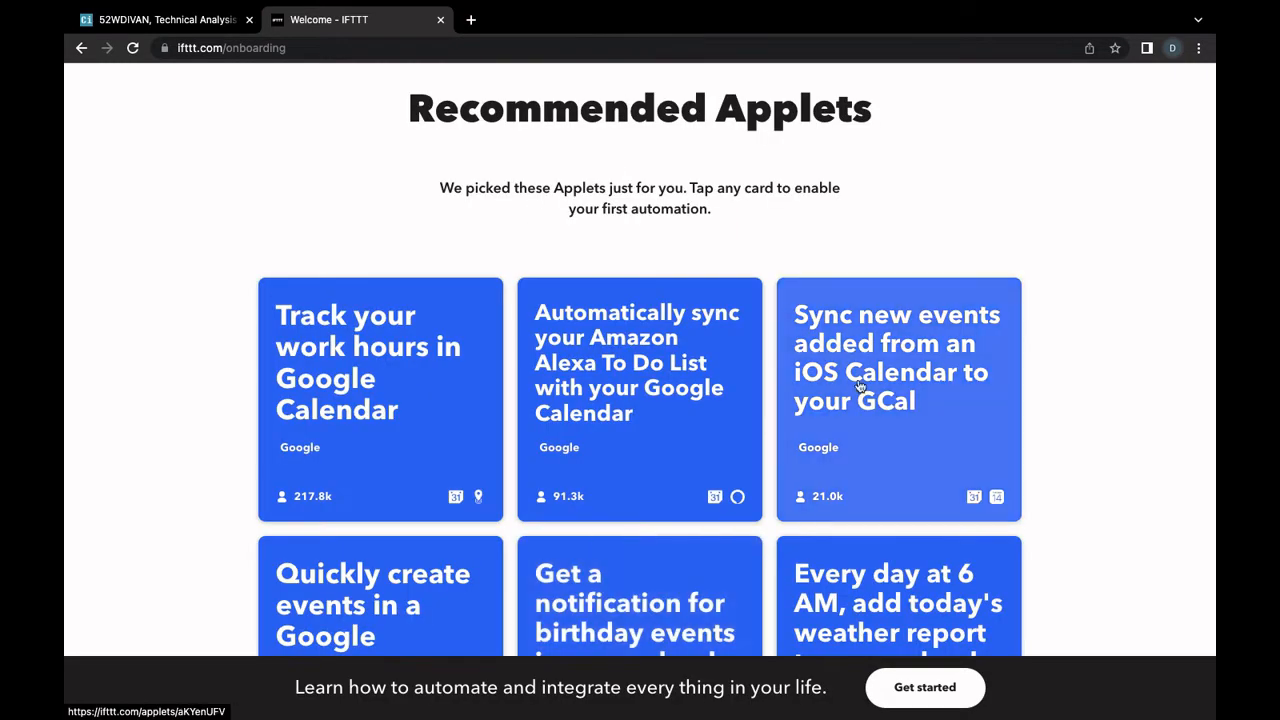
scroll(862, 388, "down", 1)
left_click(891, 691)
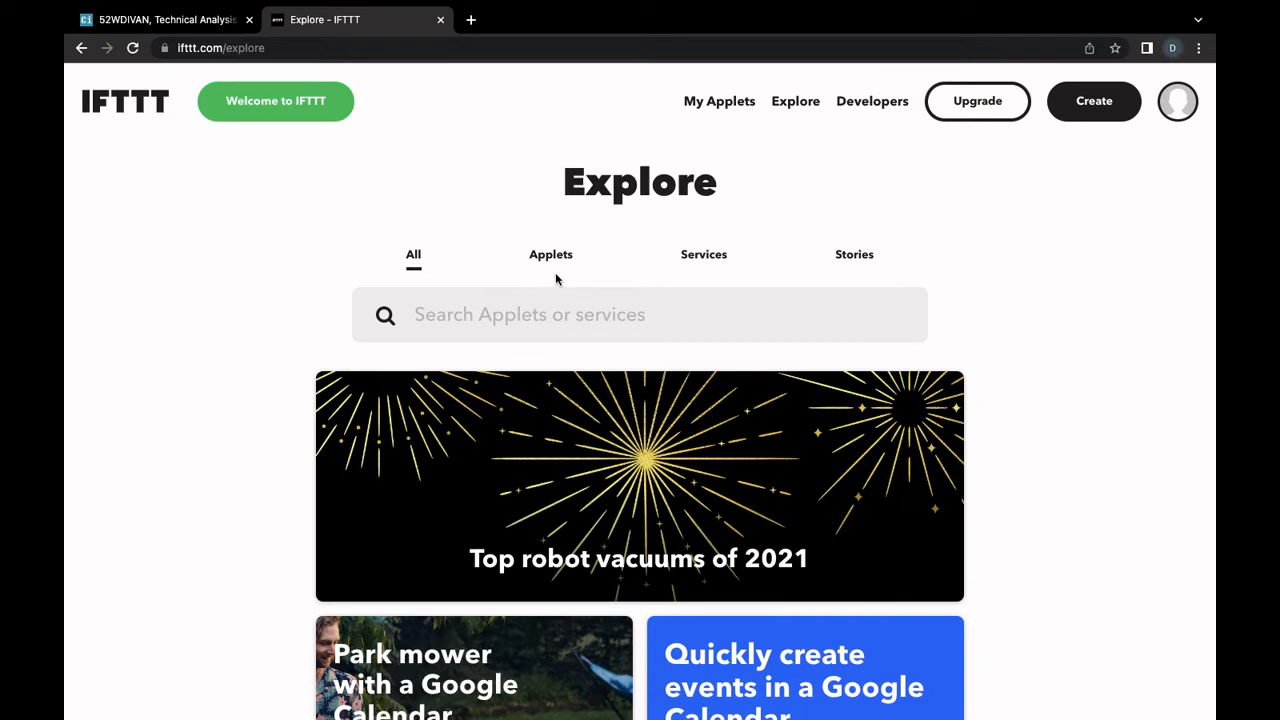
- Open IFTTT's Create page with empty If This and Then That steps
left_click(1088, 108)
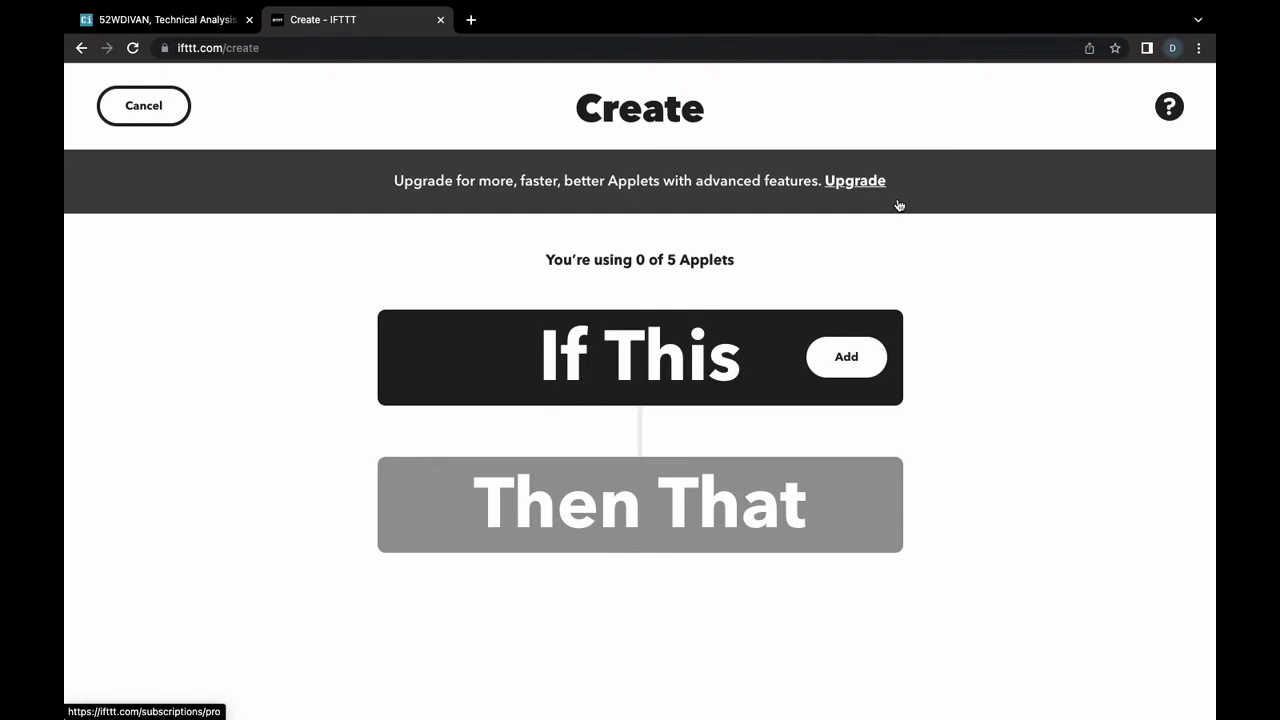
- Make the If trigger a connected Webhooks 'Receive a web request' with event TrendBends1
left_click(842, 364)
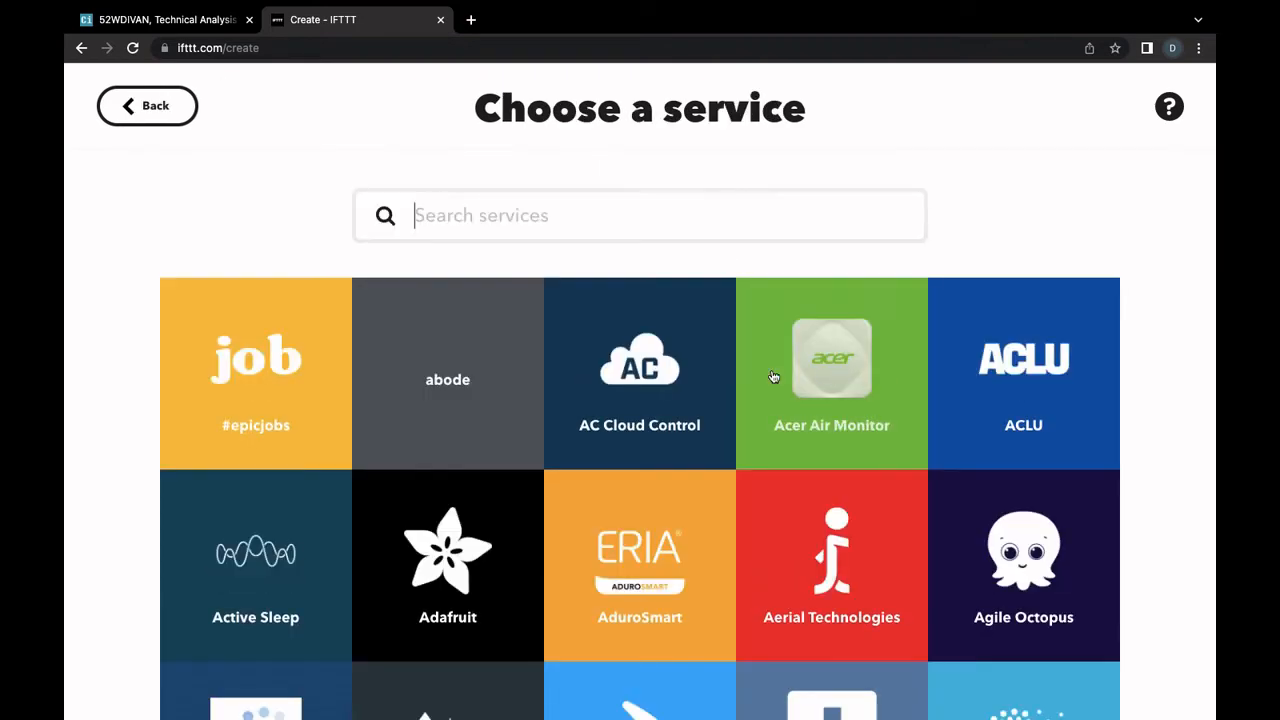
type("webh")
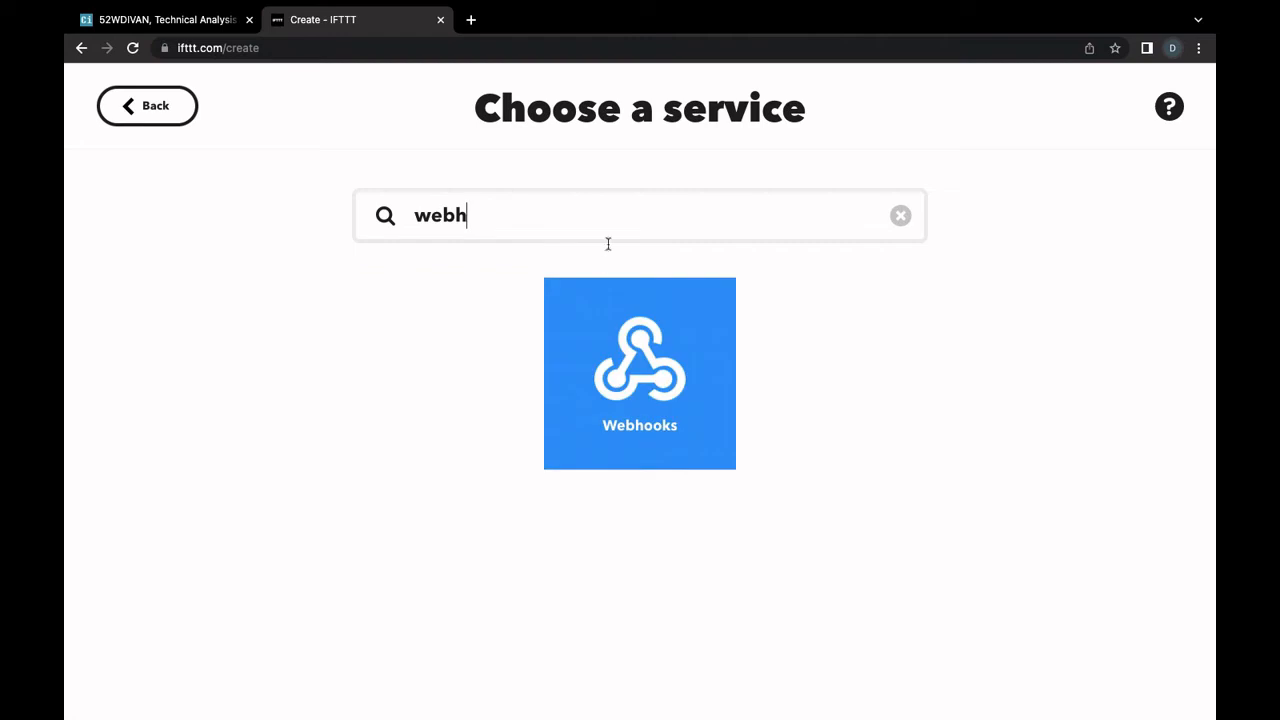
left_click(617, 390)
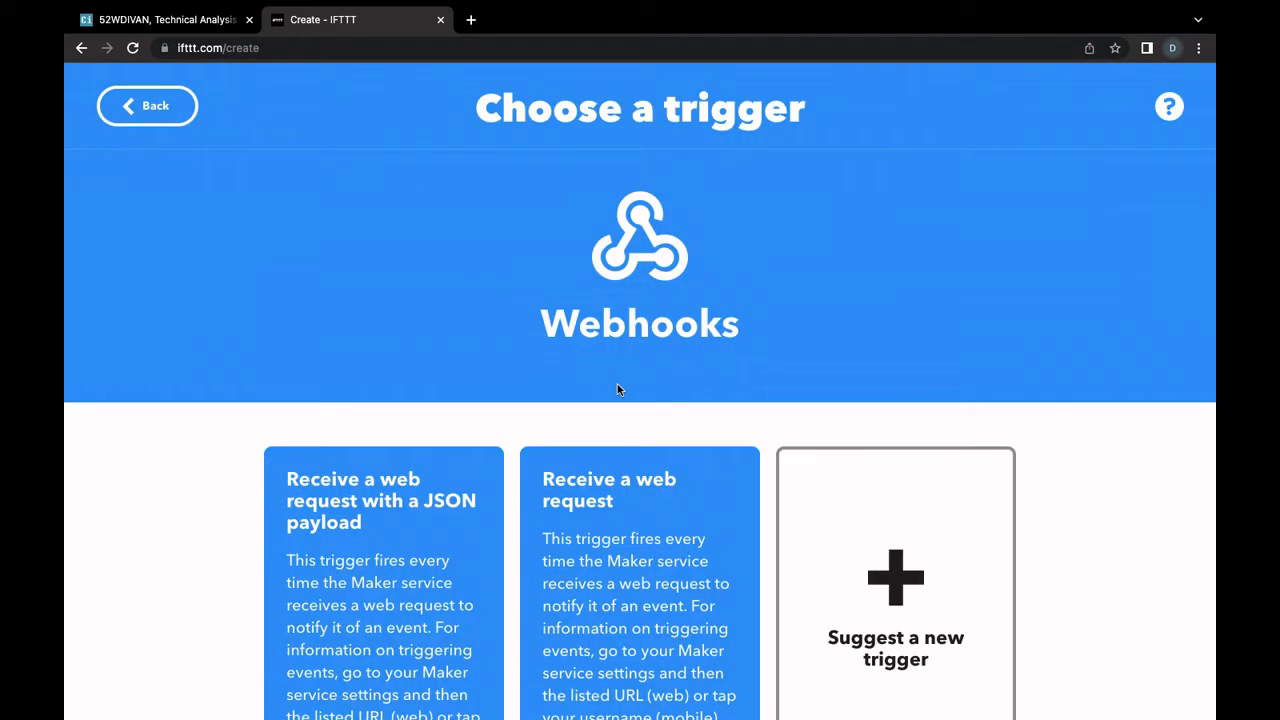
left_click(617, 568)
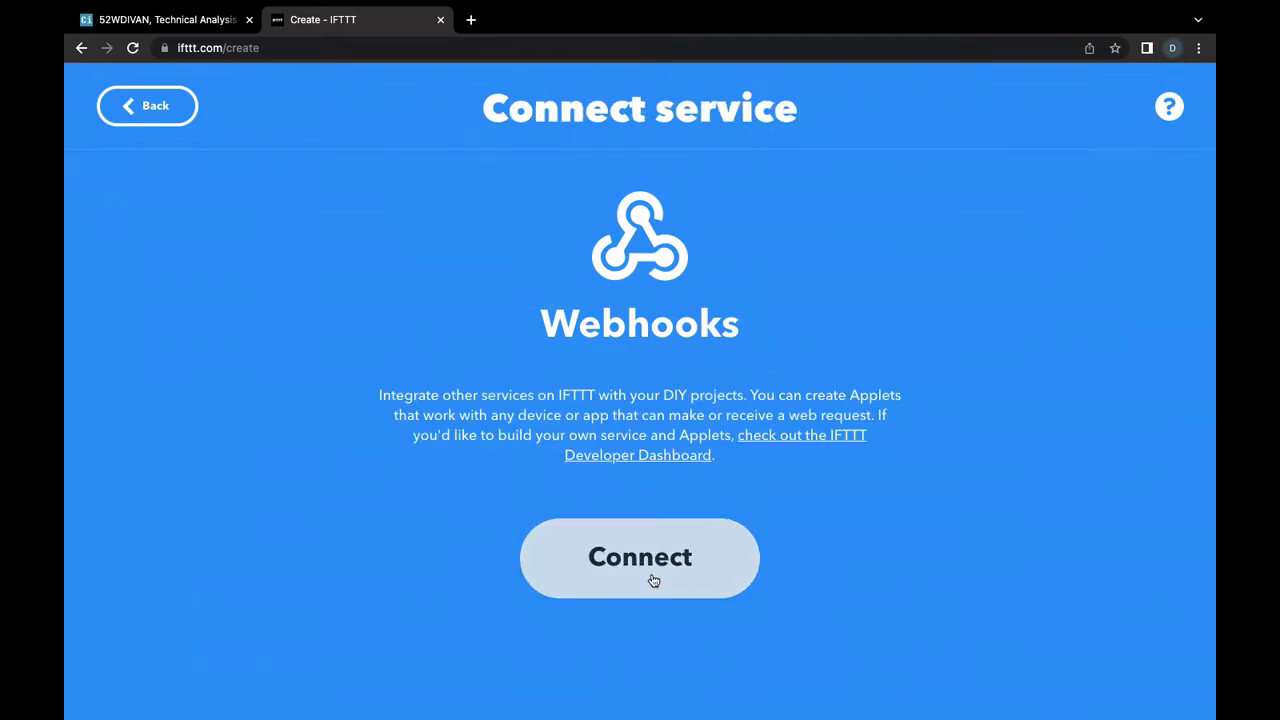
left_click(651, 581)
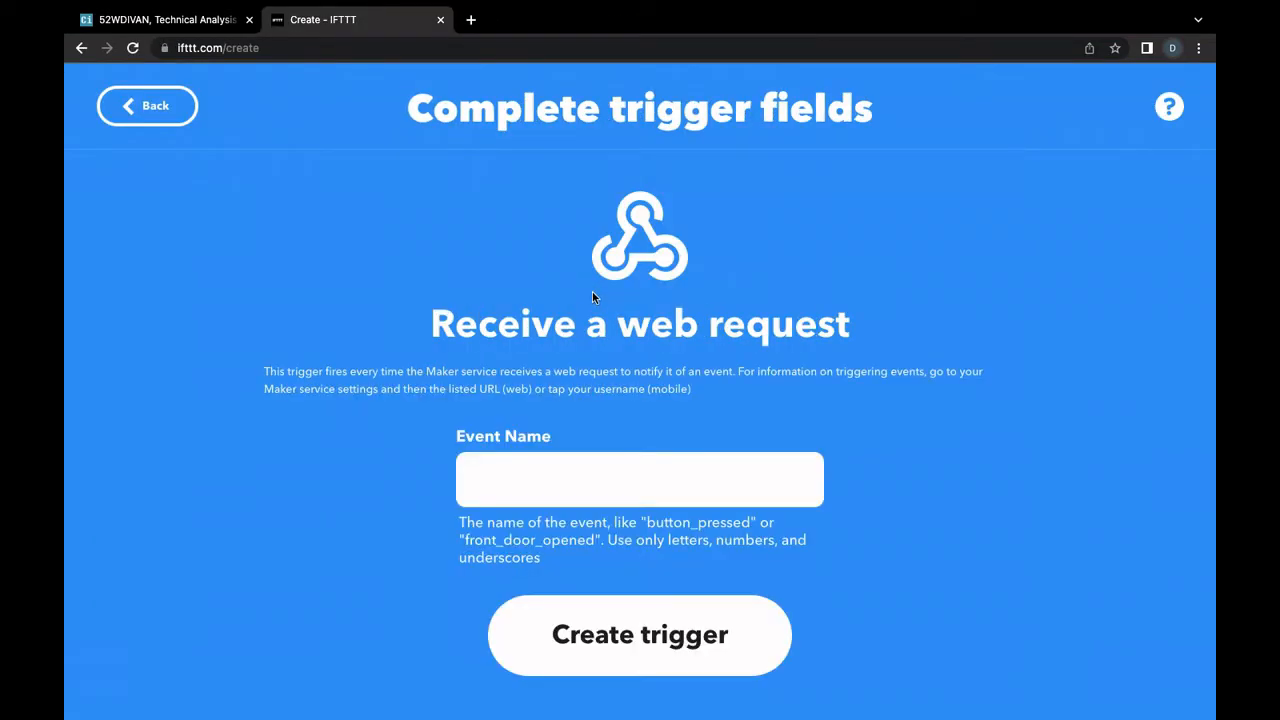
left_click(575, 485)
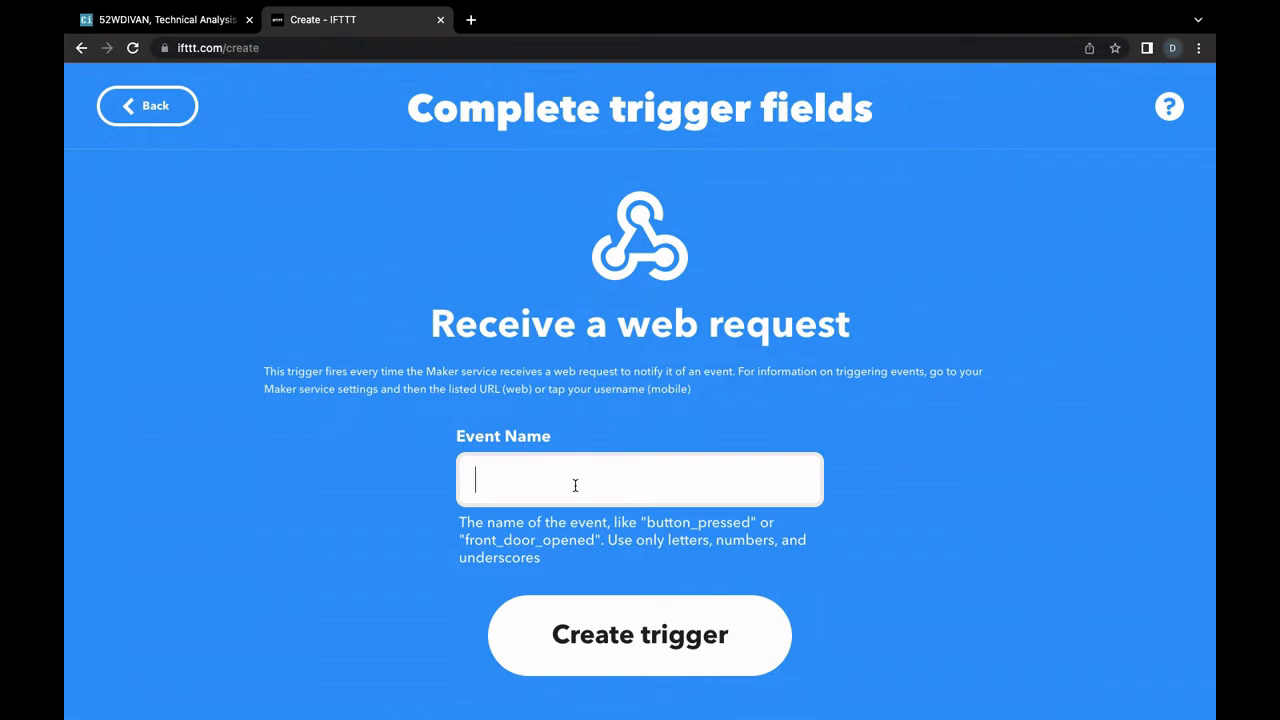
type("TrendBends1")
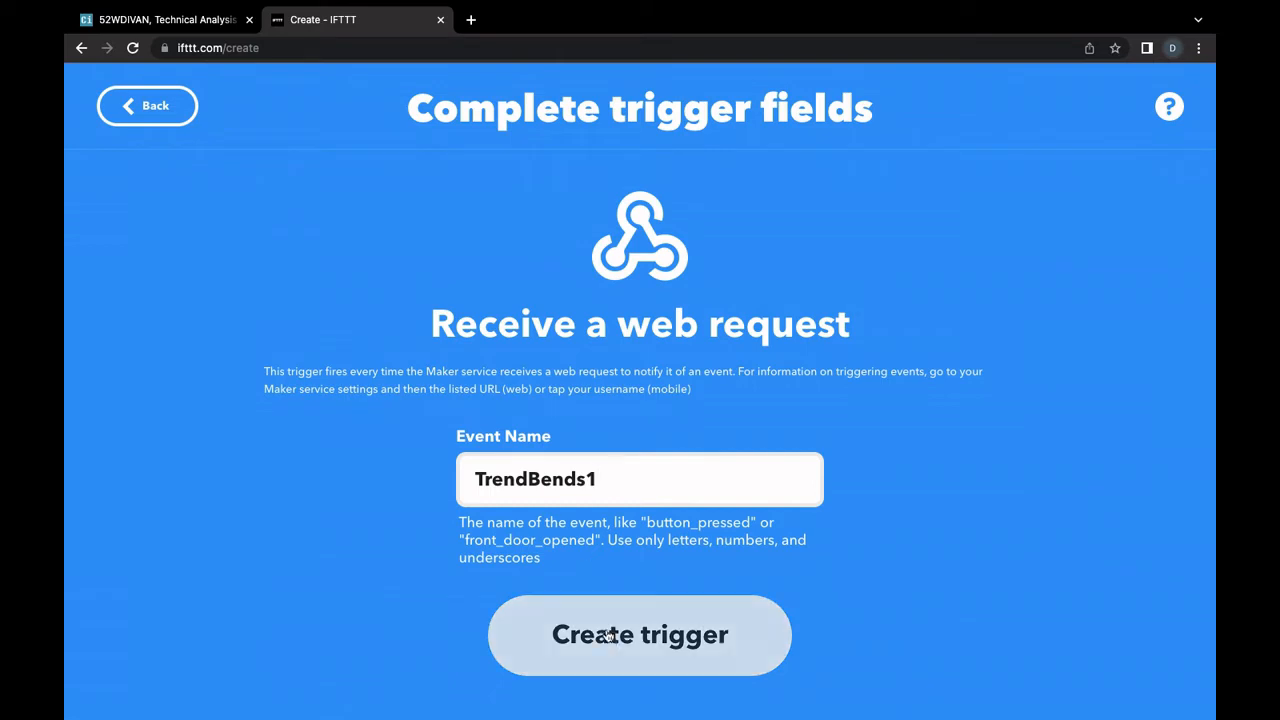
left_click(646, 645)
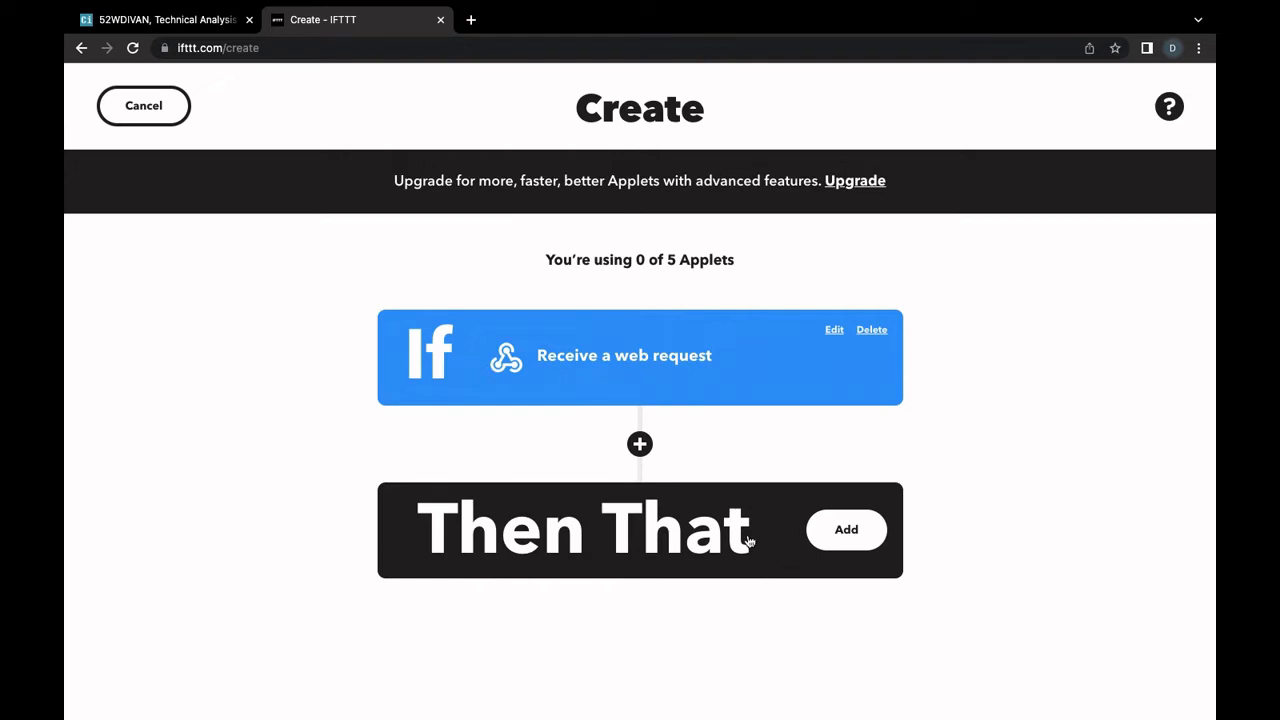
- Choose Google Sheets 'Add row to spreadsheet' as the Then action
left_click(847, 533)
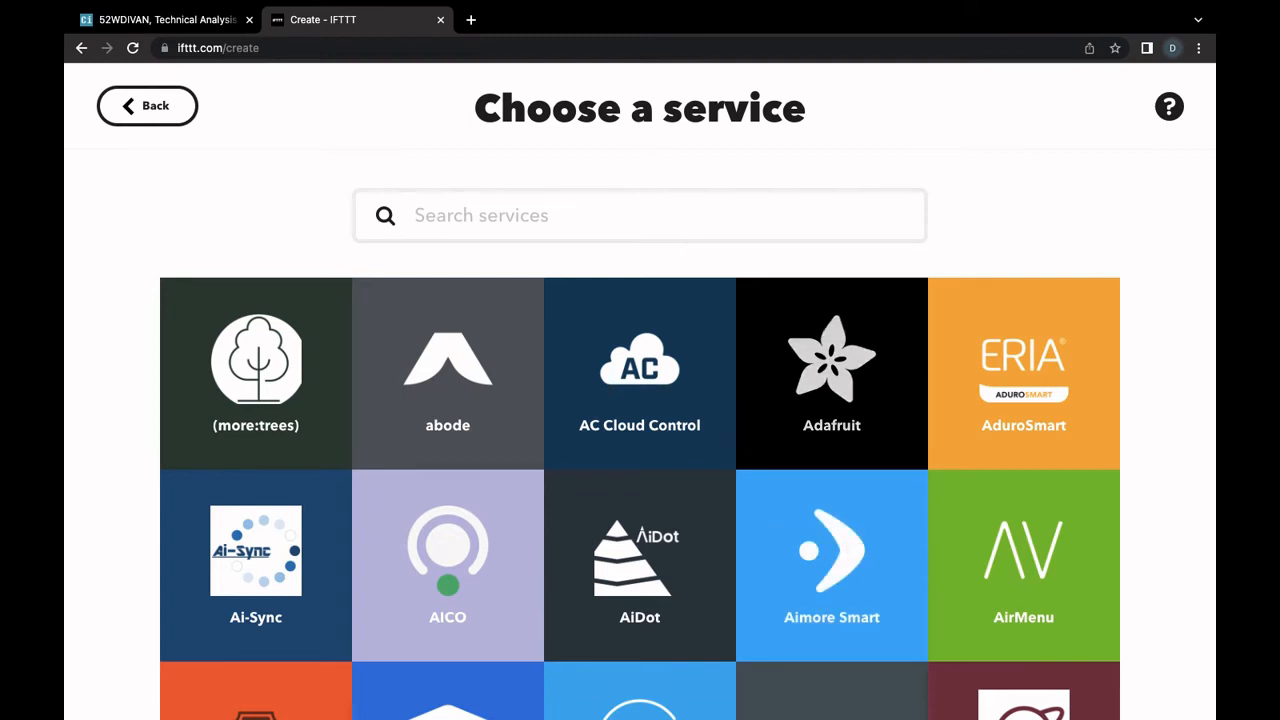
type("google")
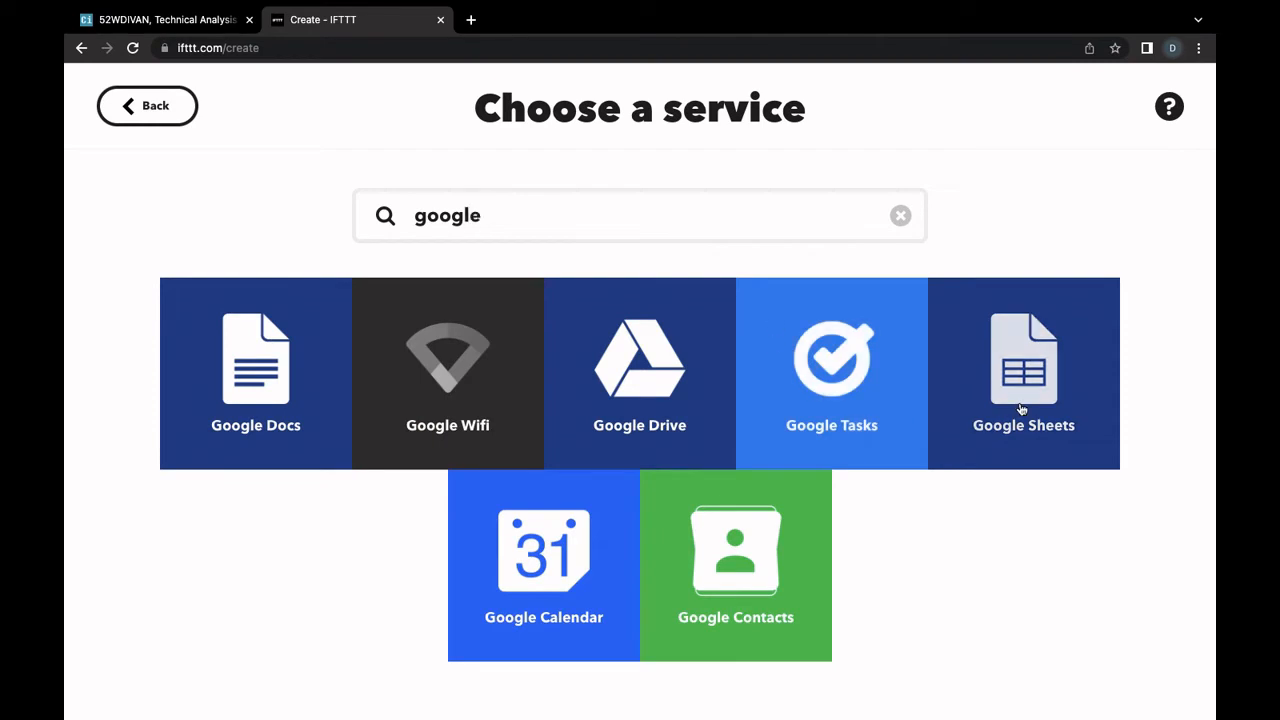
left_click(1021, 409)
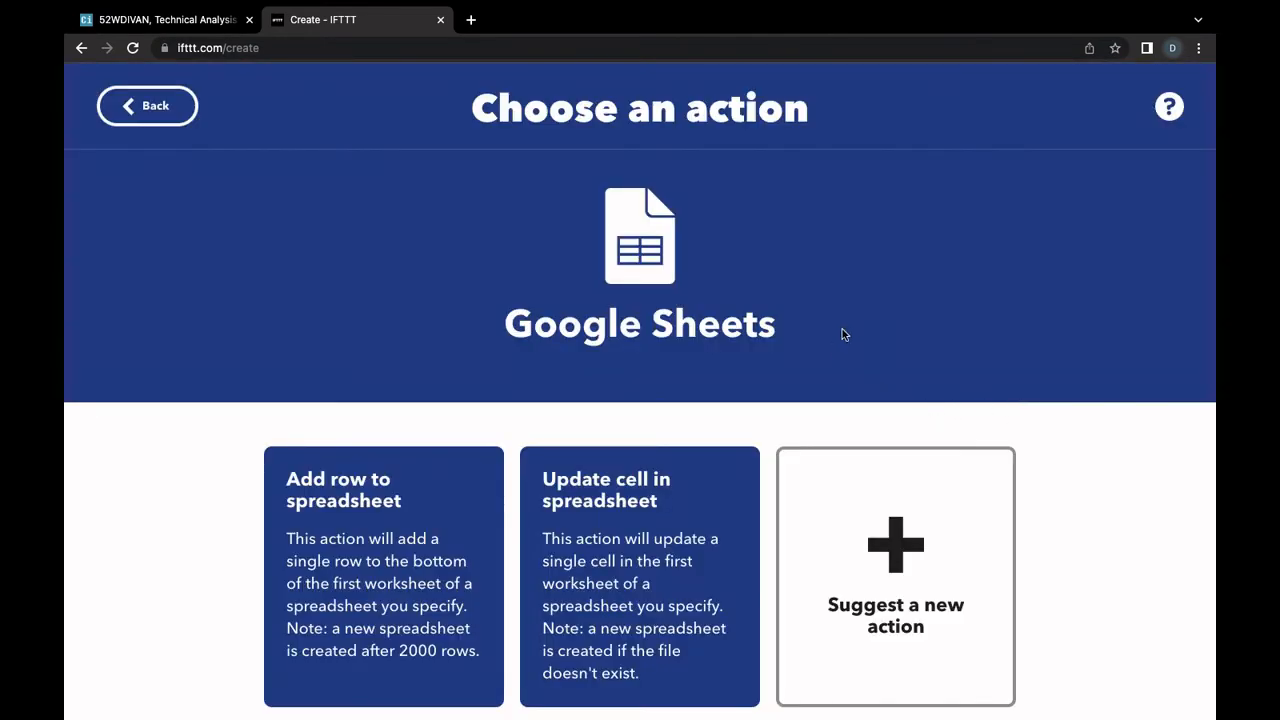
left_click(369, 546)
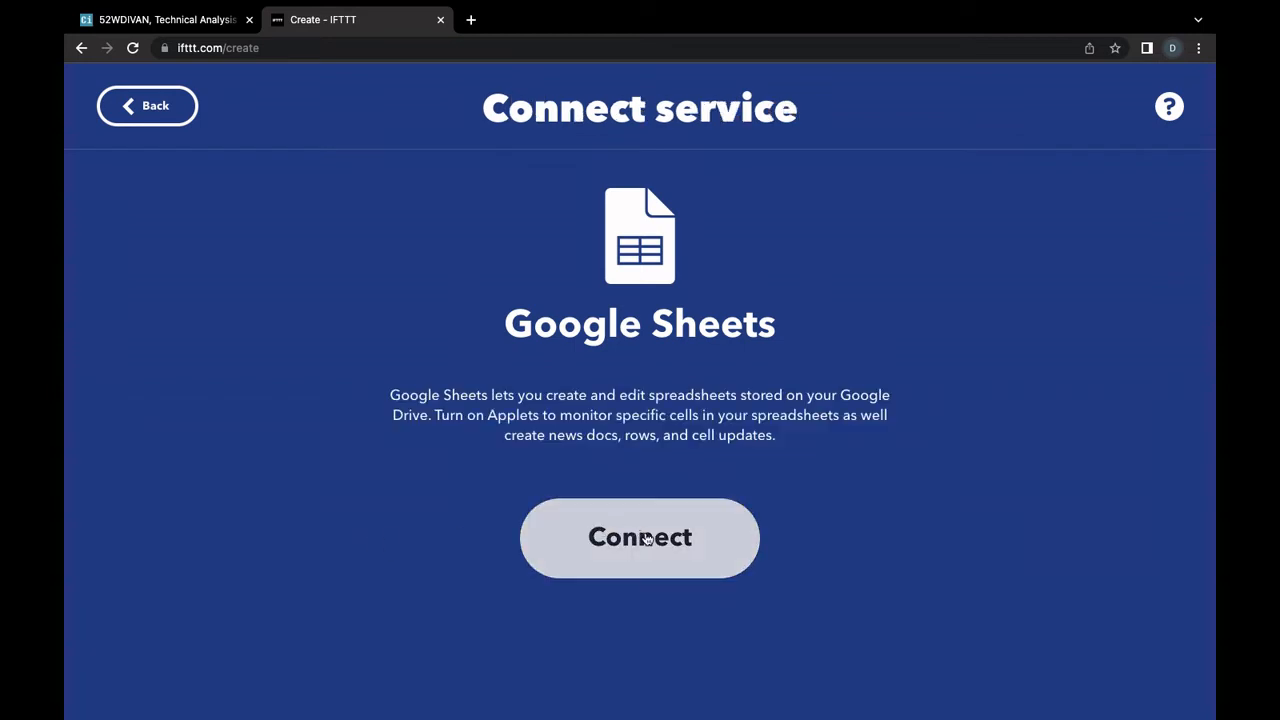
- Connect and authorise the Google account for Drive and Sheets, then create the action
left_click(646, 538)
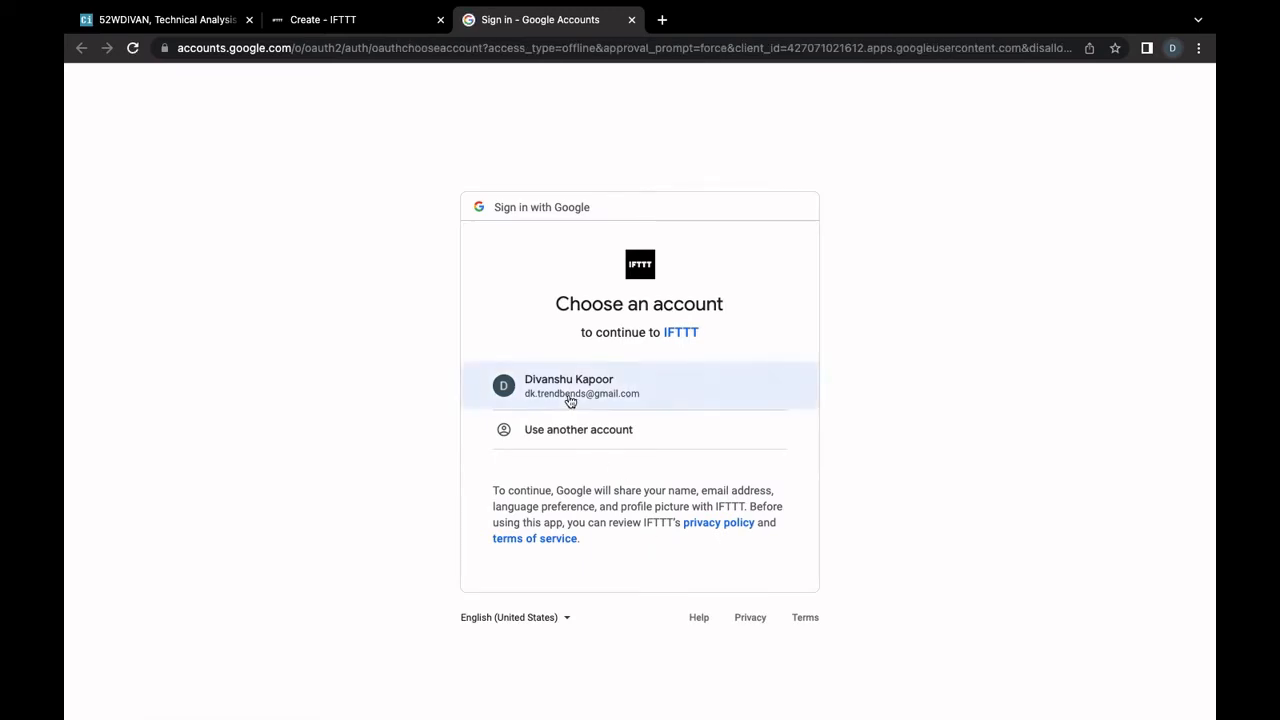
left_click(569, 399)
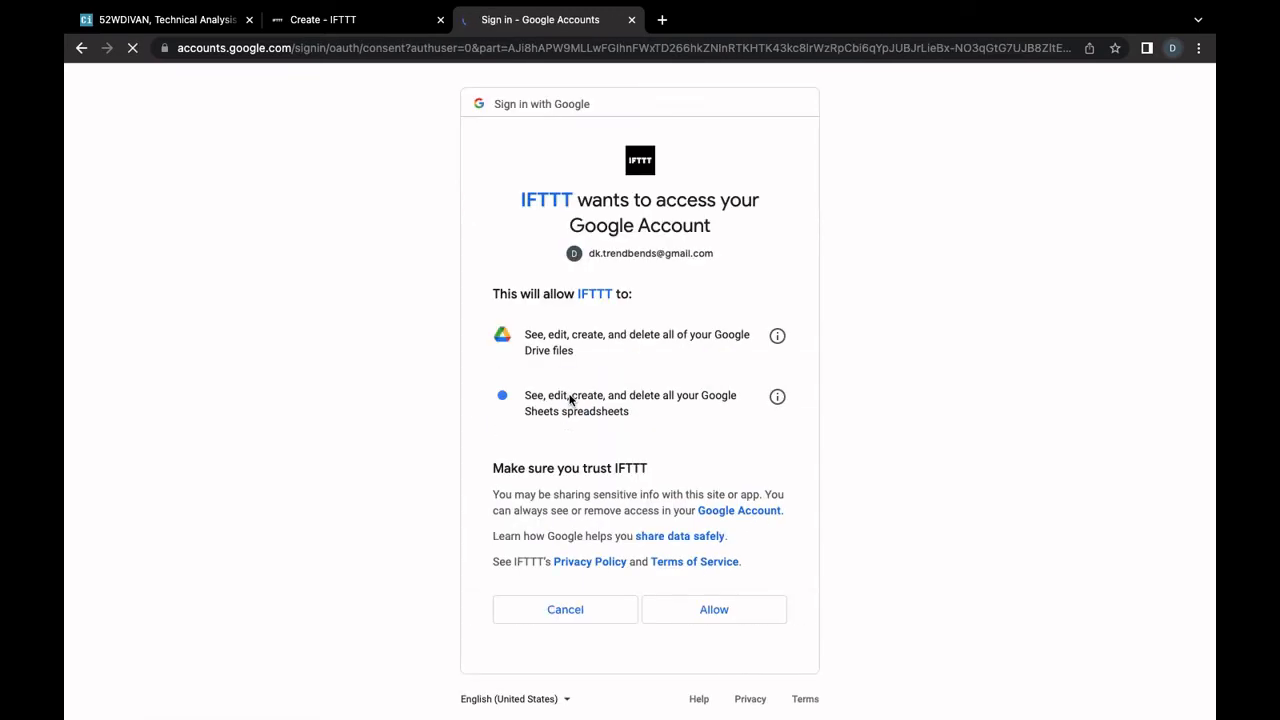
left_click(706, 621)
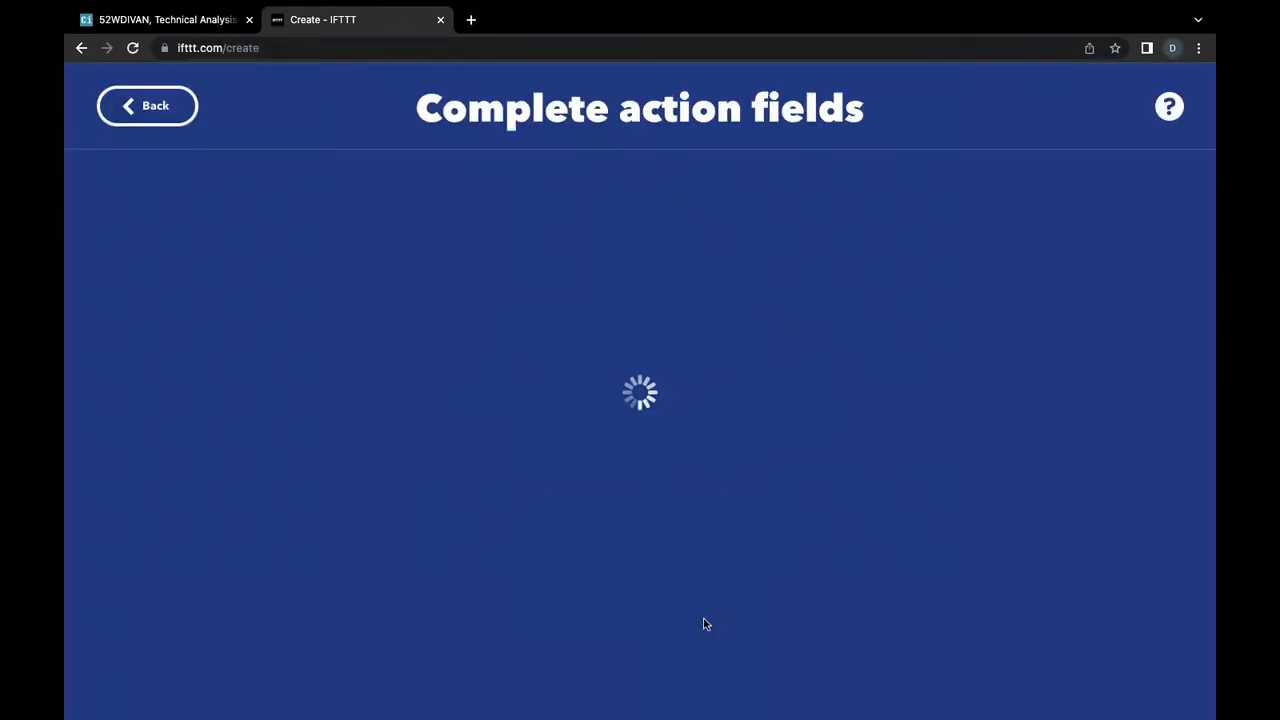
scroll(943, 551, "down", 5)
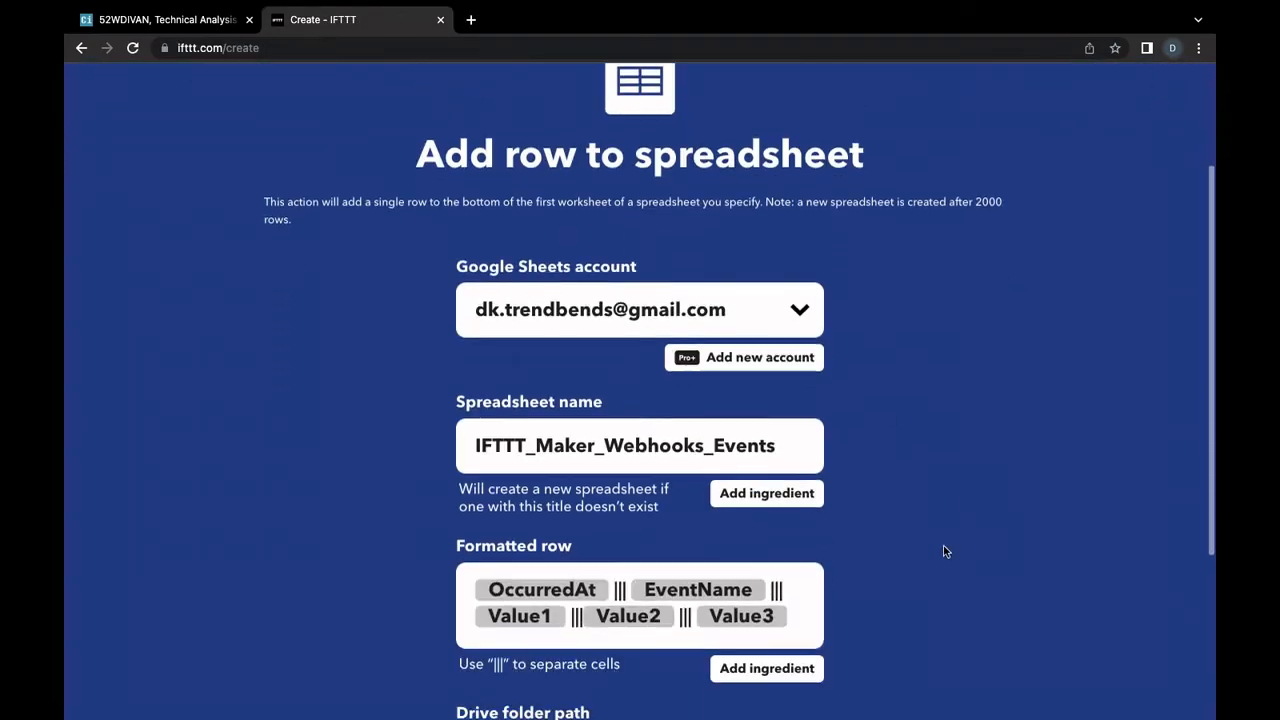
left_click(651, 656)
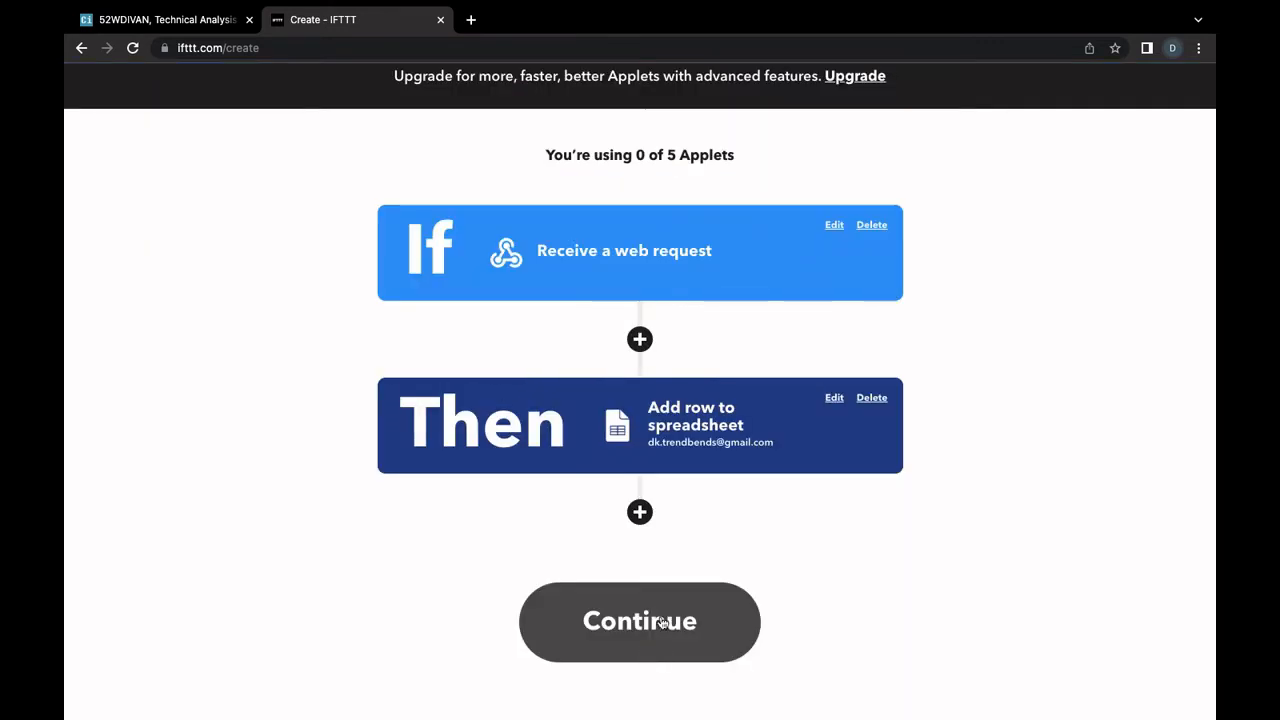
- Turn on run notifications, finish the TrendBends1 applet, and go to the Webhooks page
left_click(663, 620)
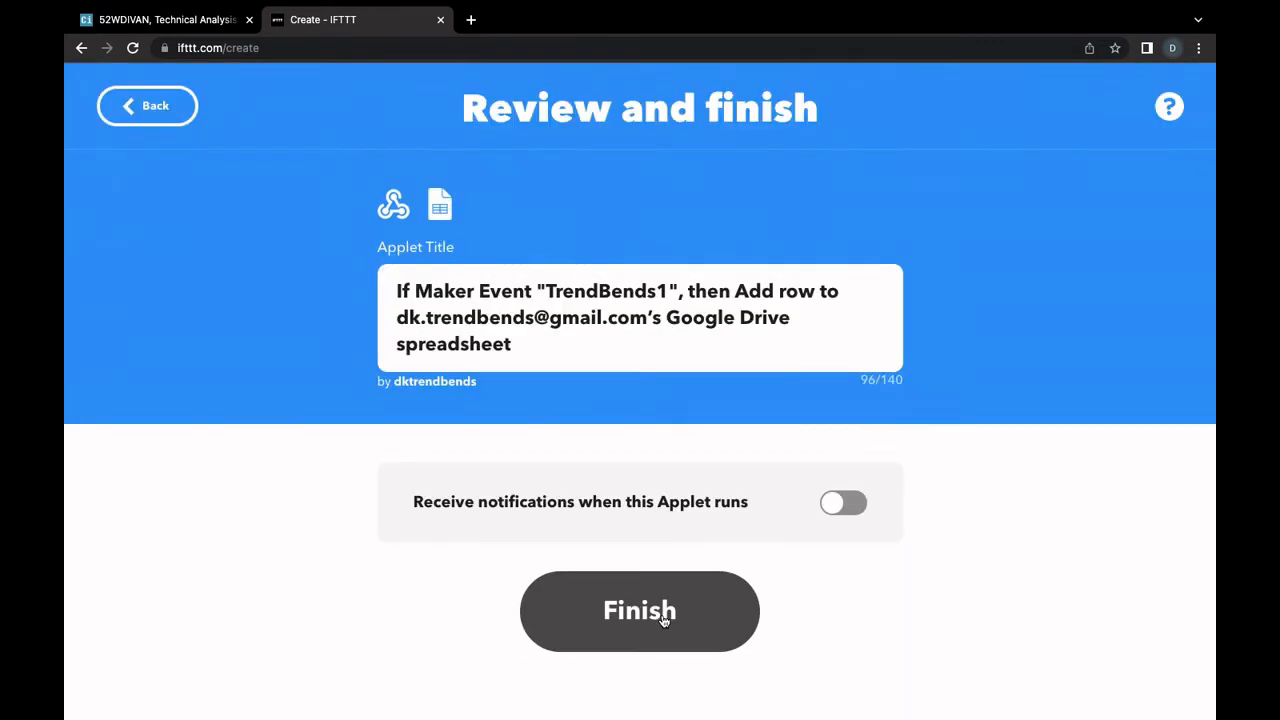
left_click(831, 506)
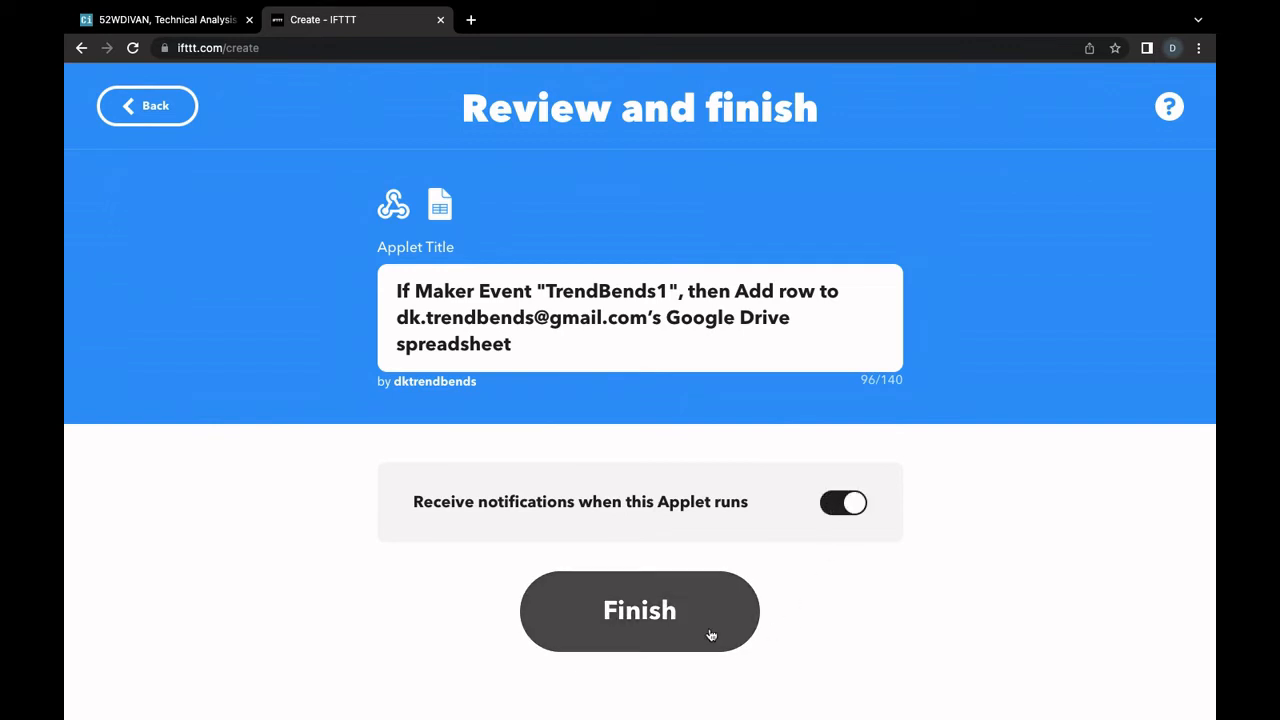
left_click(668, 628)
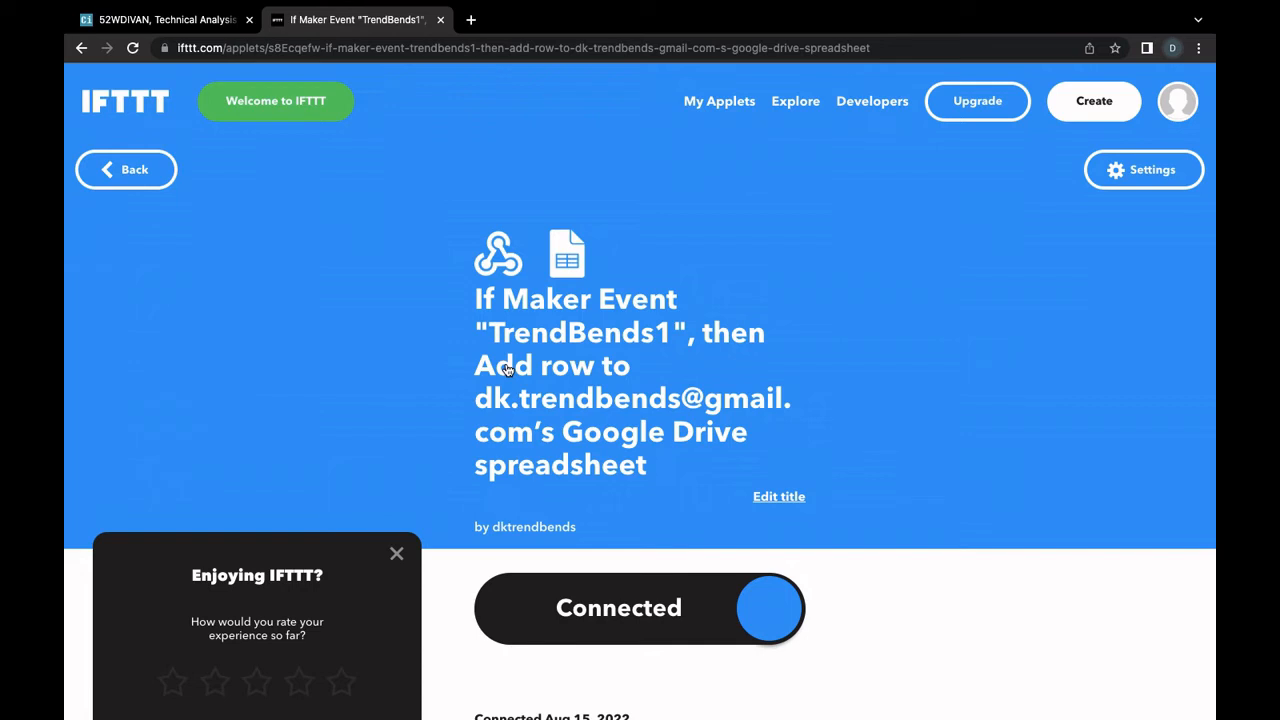
left_click(497, 257)
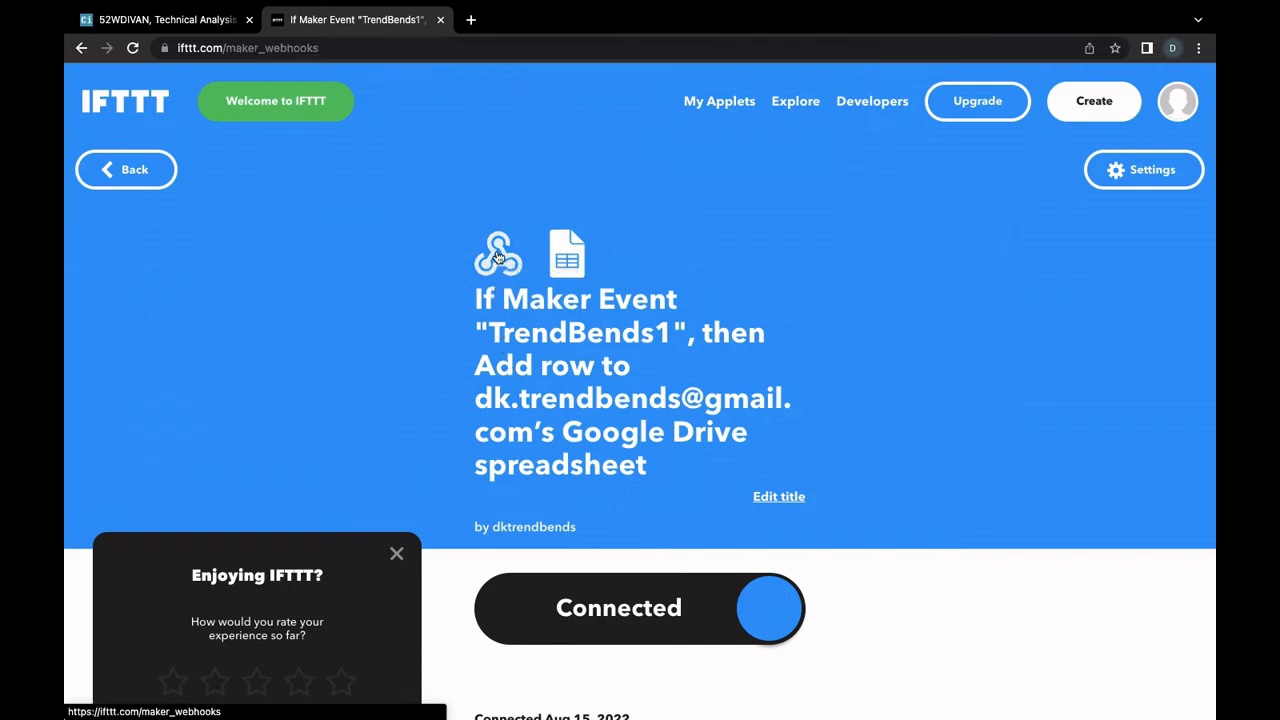
- Open the Webhooks documentation and scroll to triggering an event with 3 JSON values
left_click(396, 555)
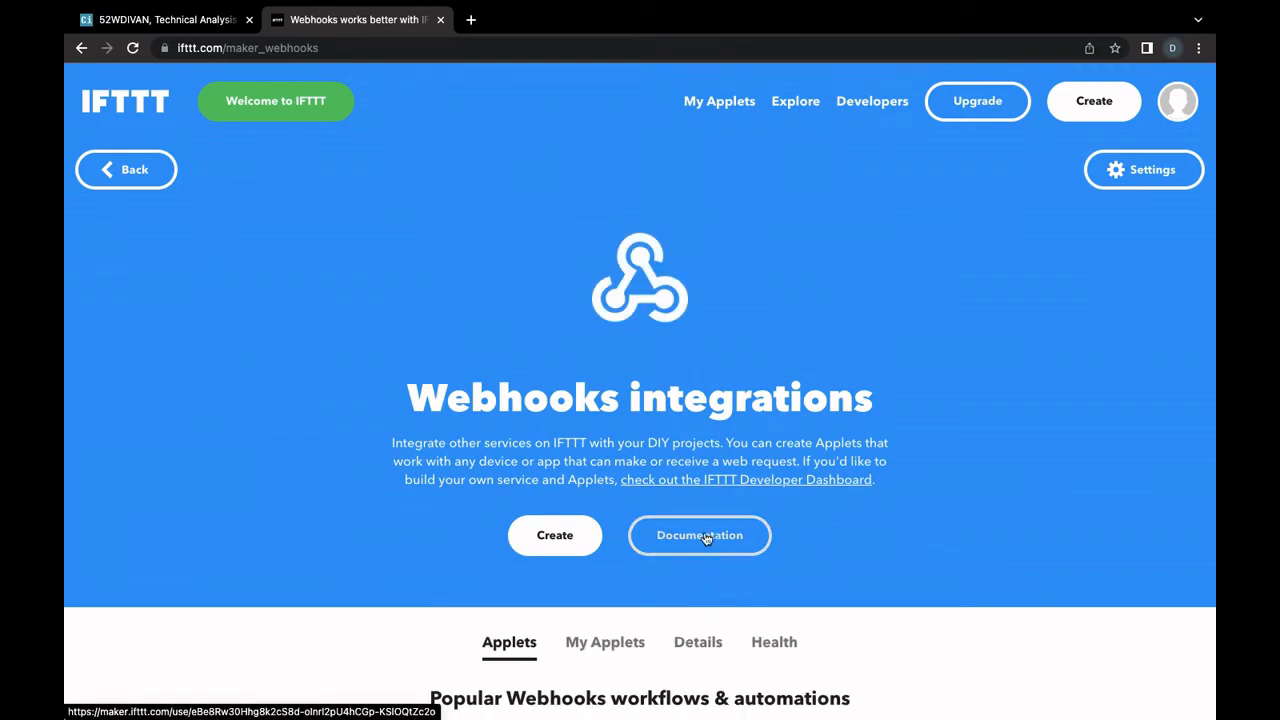
left_click(705, 539)
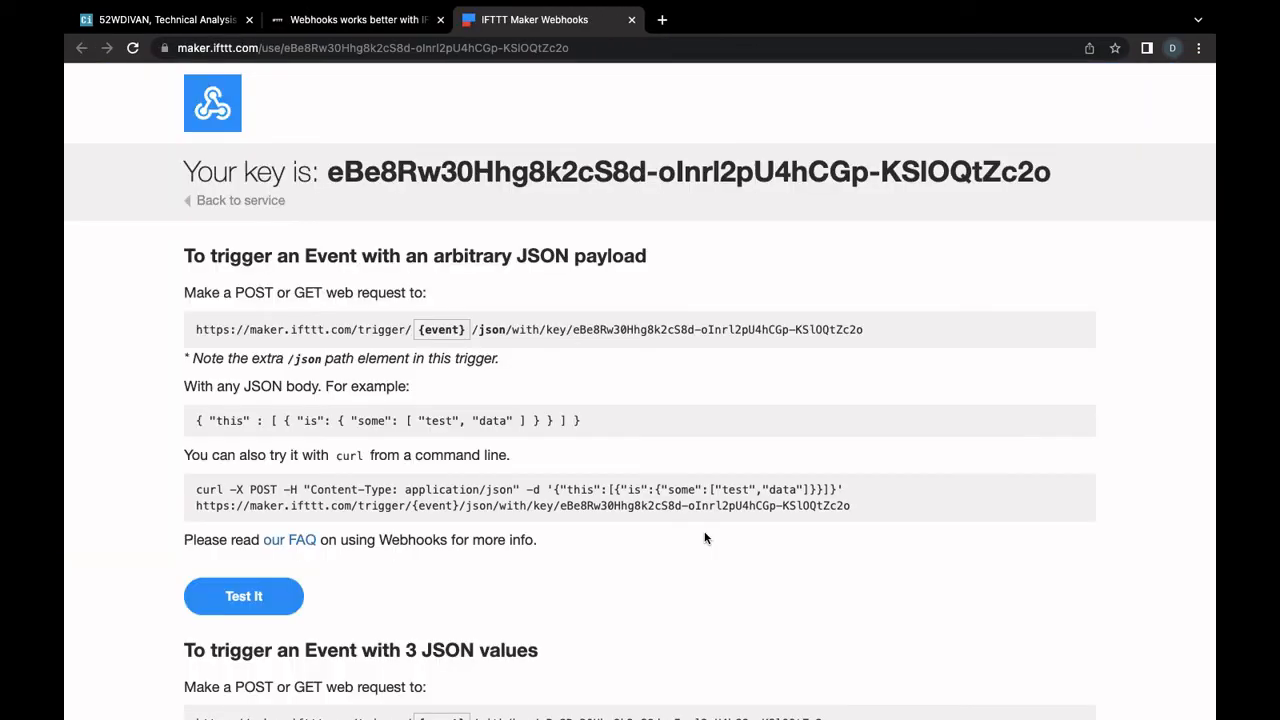
scroll(705, 539, "down", 3)
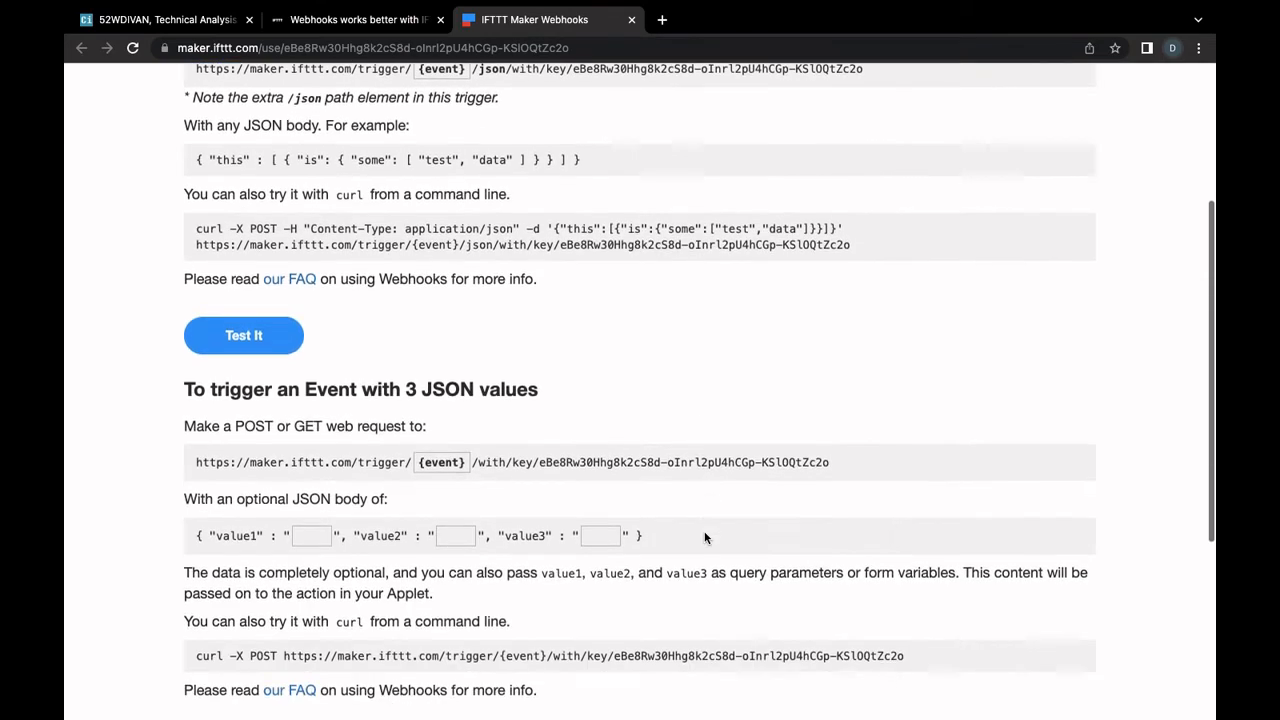
scroll(705, 539, "down", 1)
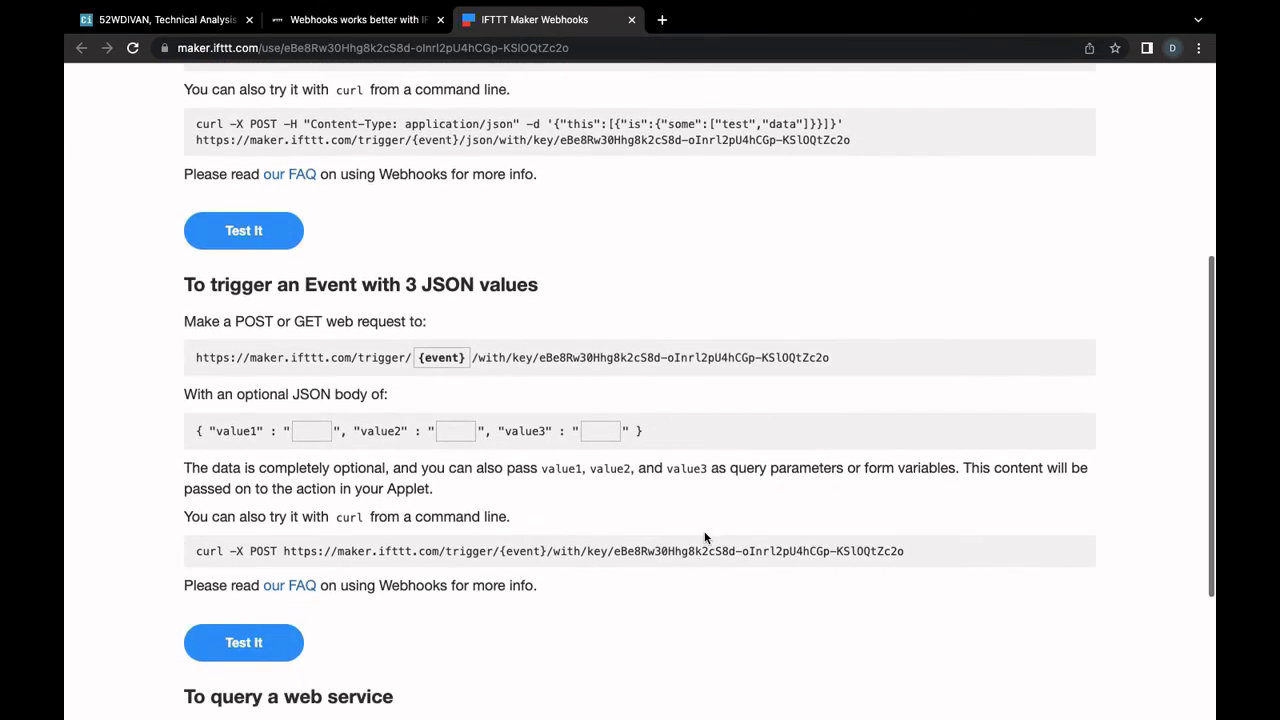
scroll(705, 539, "down", 1)
scroll(705, 539, "down", 1)
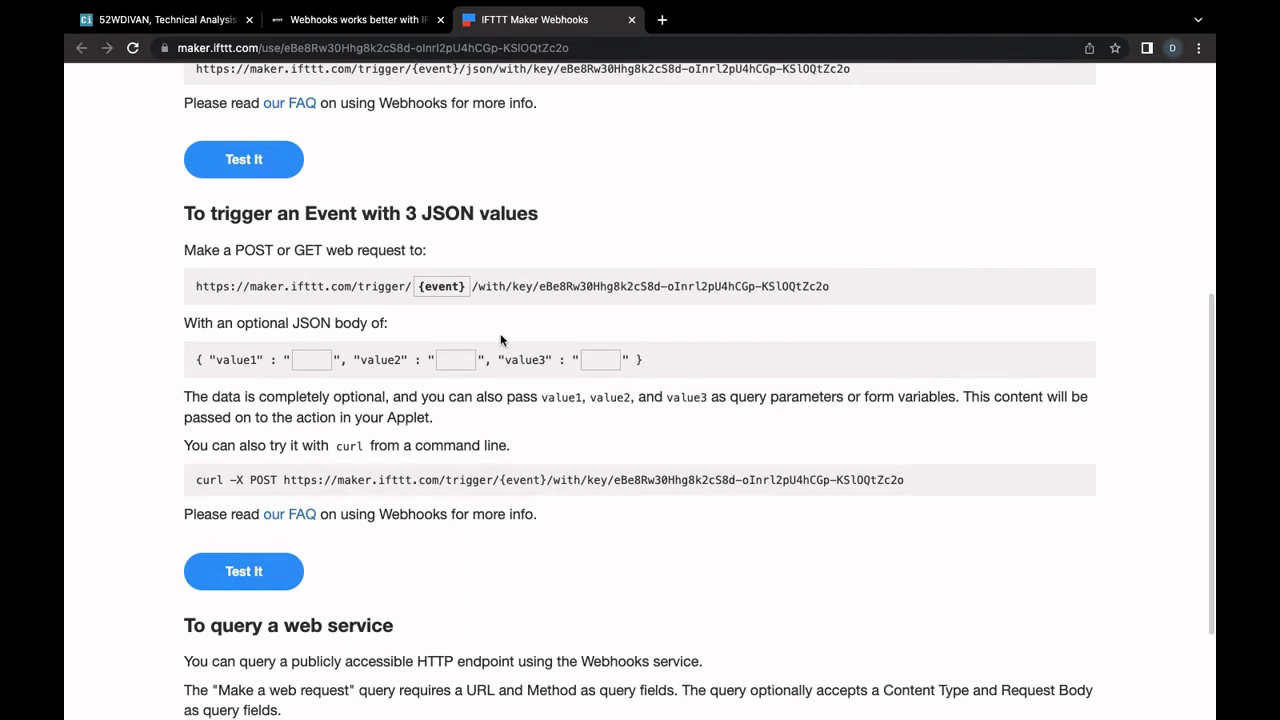
scroll(500, 333, "down", 1)
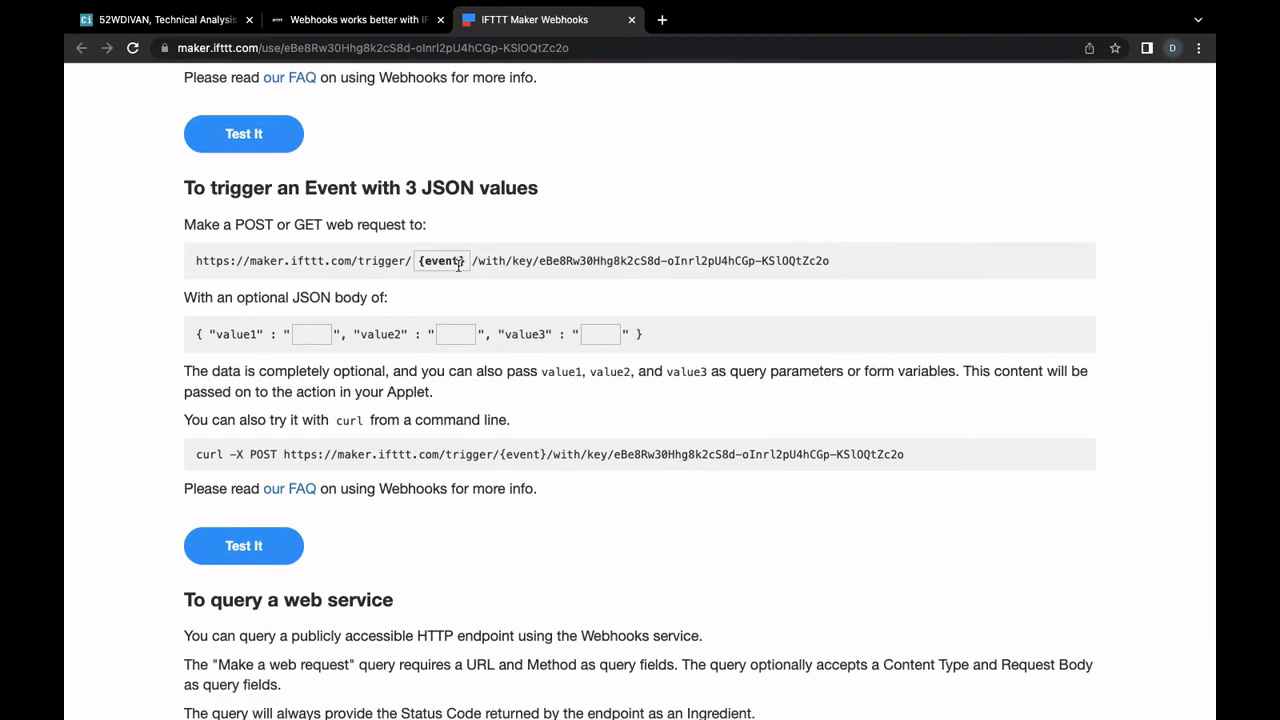
- Search 'googledrive' in a new tab and open My Drive in Google Drive
left_click(661, 21)
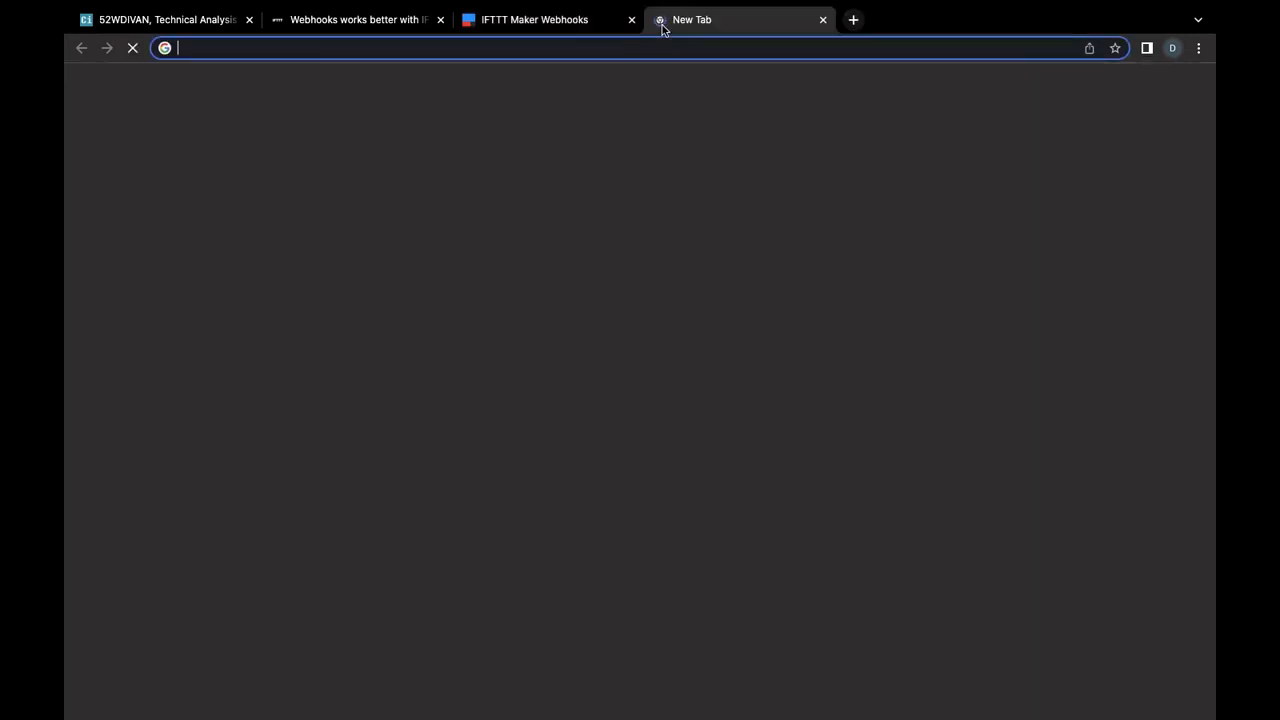
type("googled")
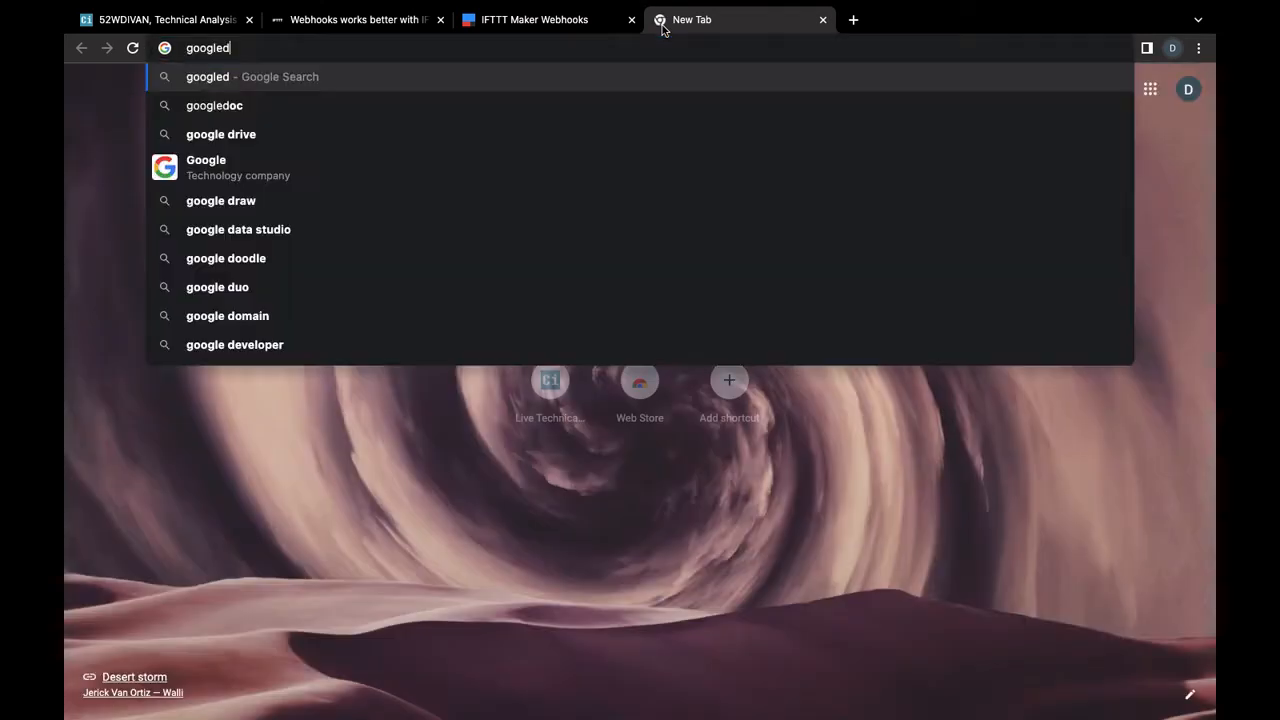
type("rive")
key("Return")
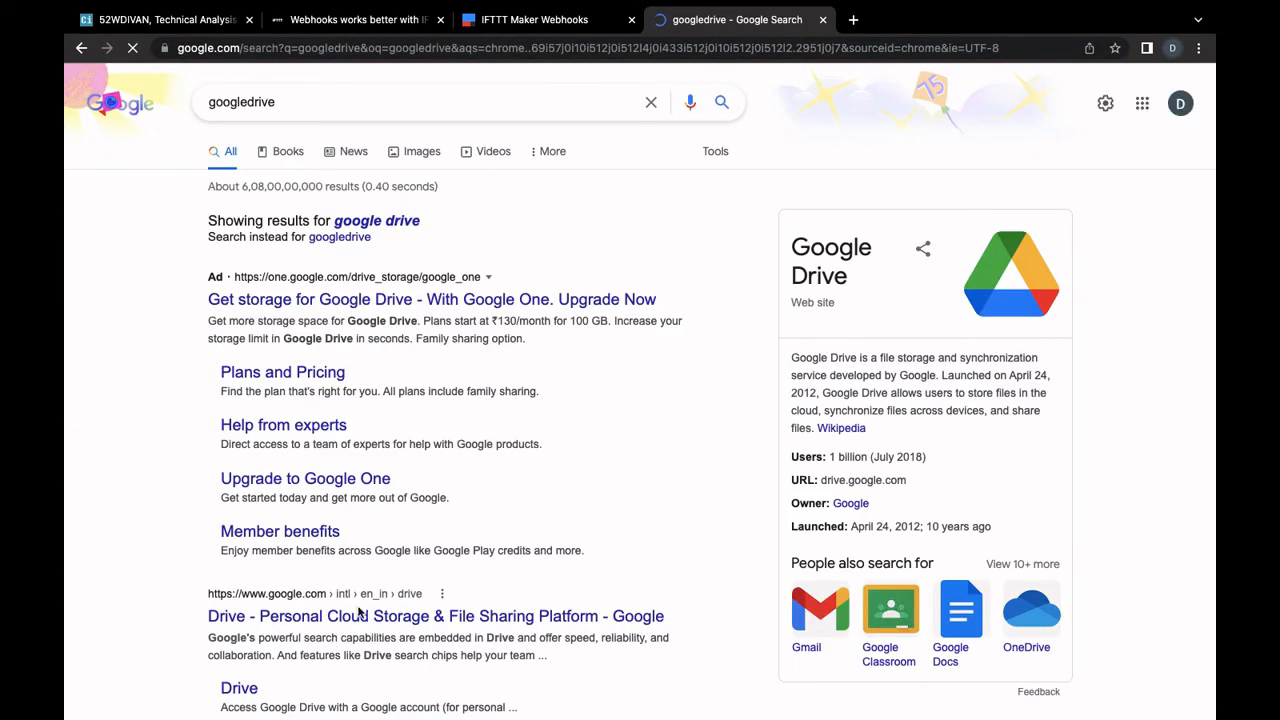
left_click(347, 622)
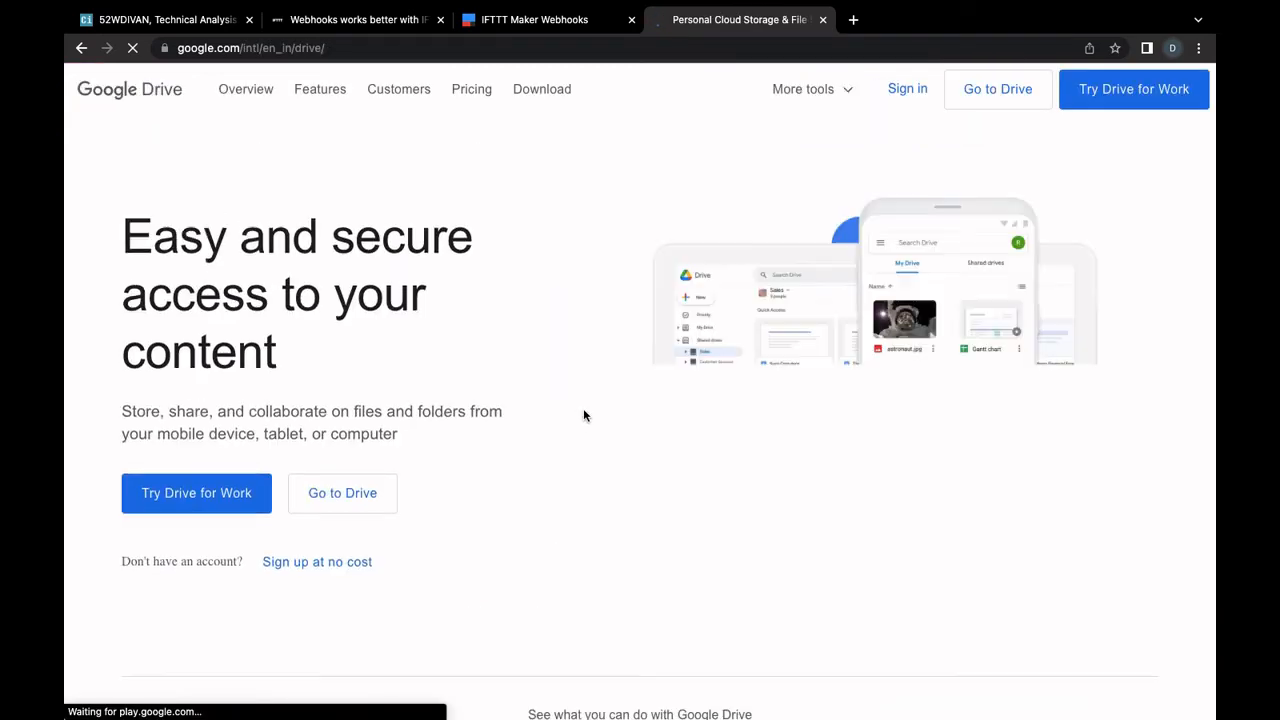
left_click(330, 500)
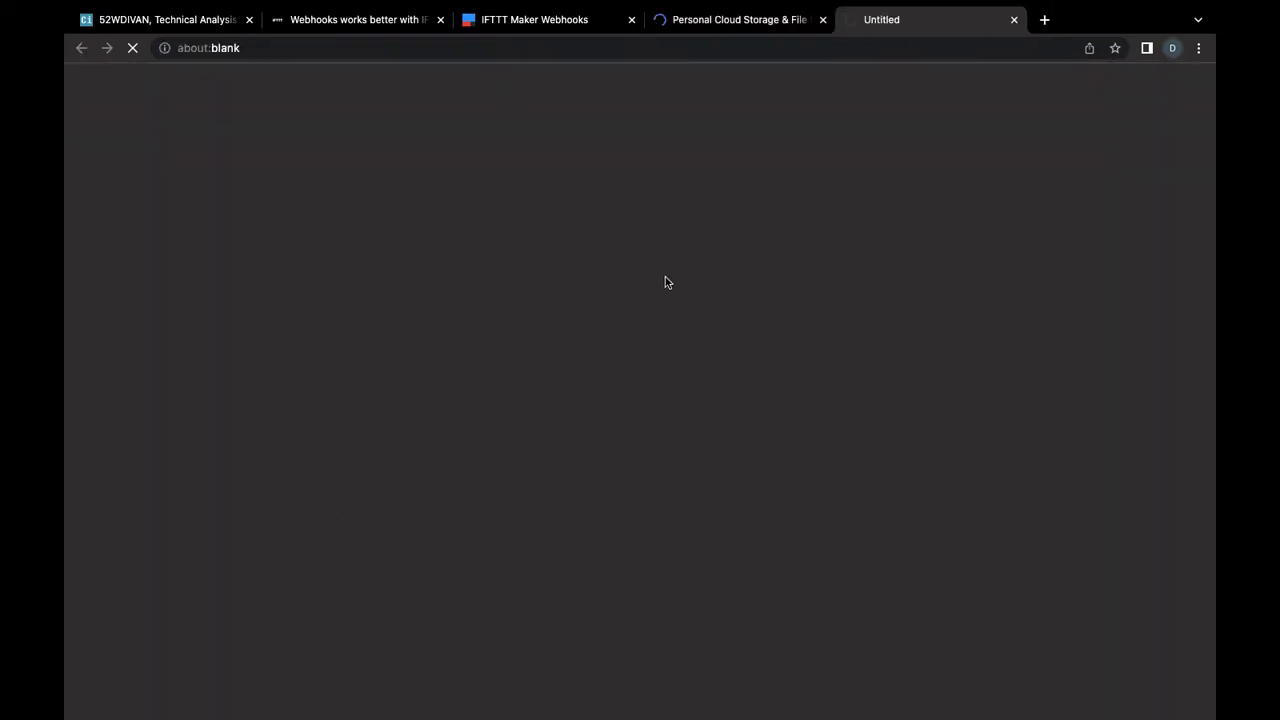
left_click(794, 24)
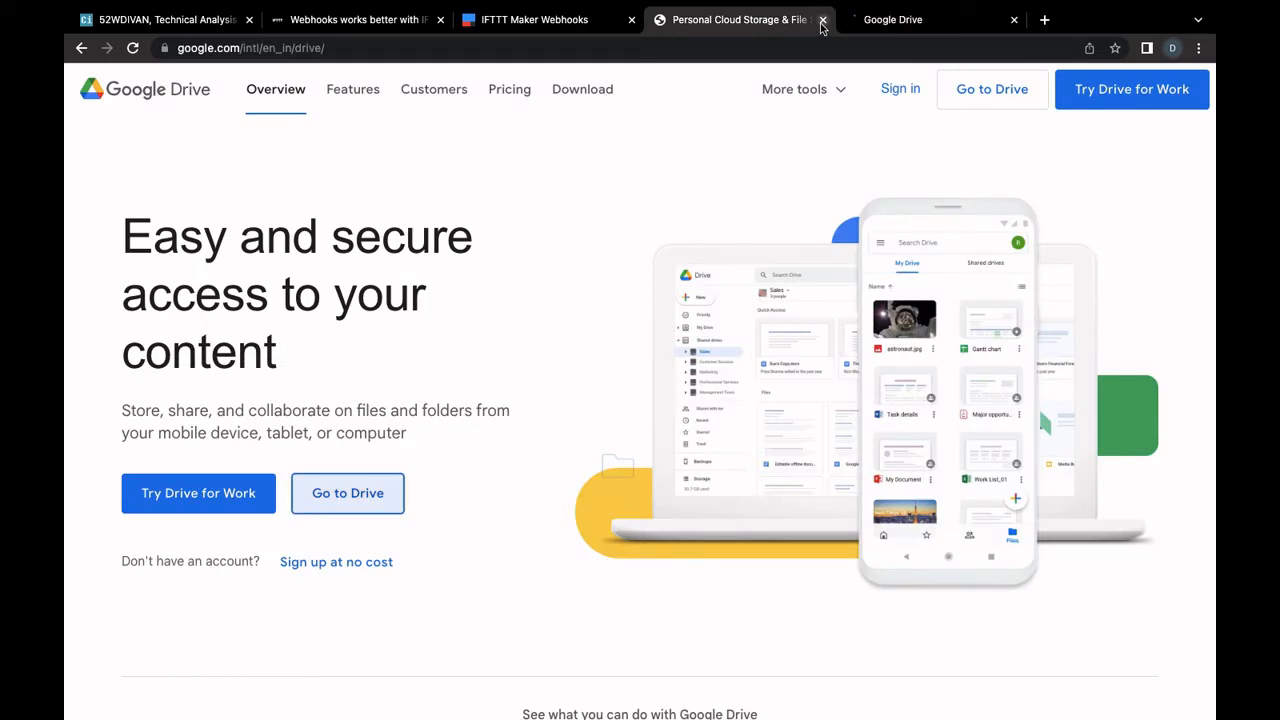
left_click(823, 20)
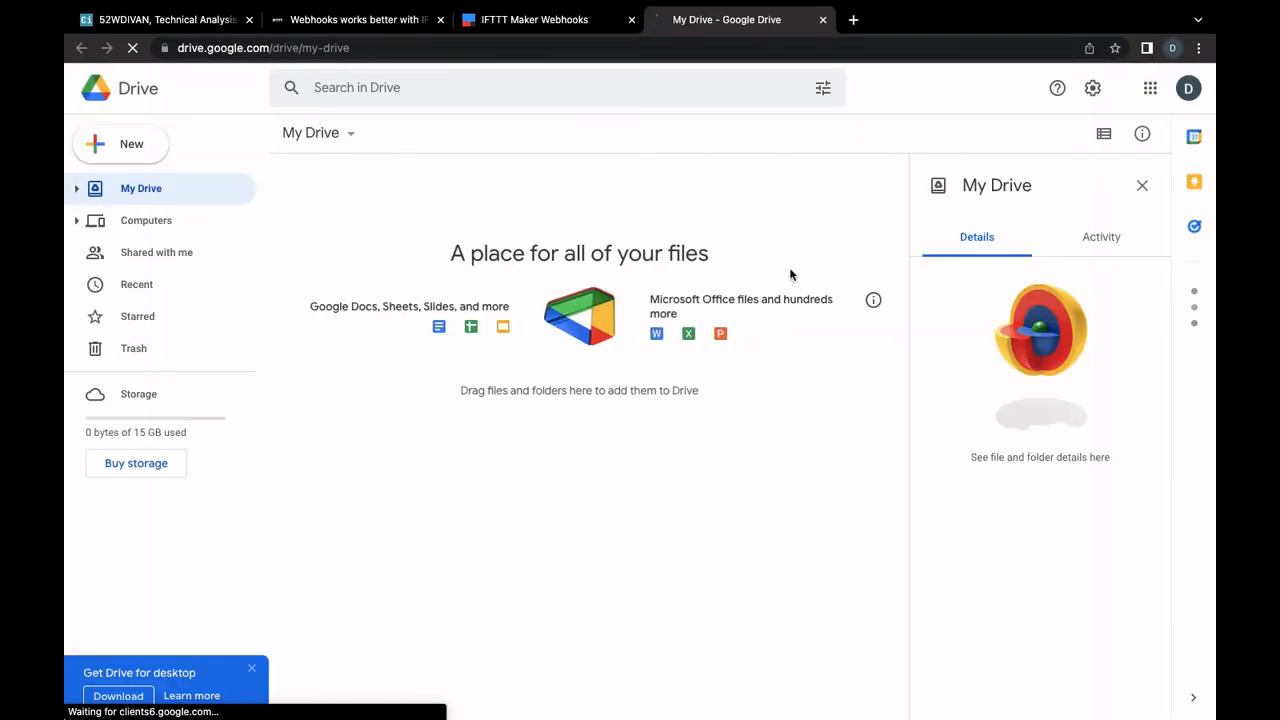
- Close the My Drive details panel and clear {event} from the IFTTT trigger URL
left_click(1141, 189)
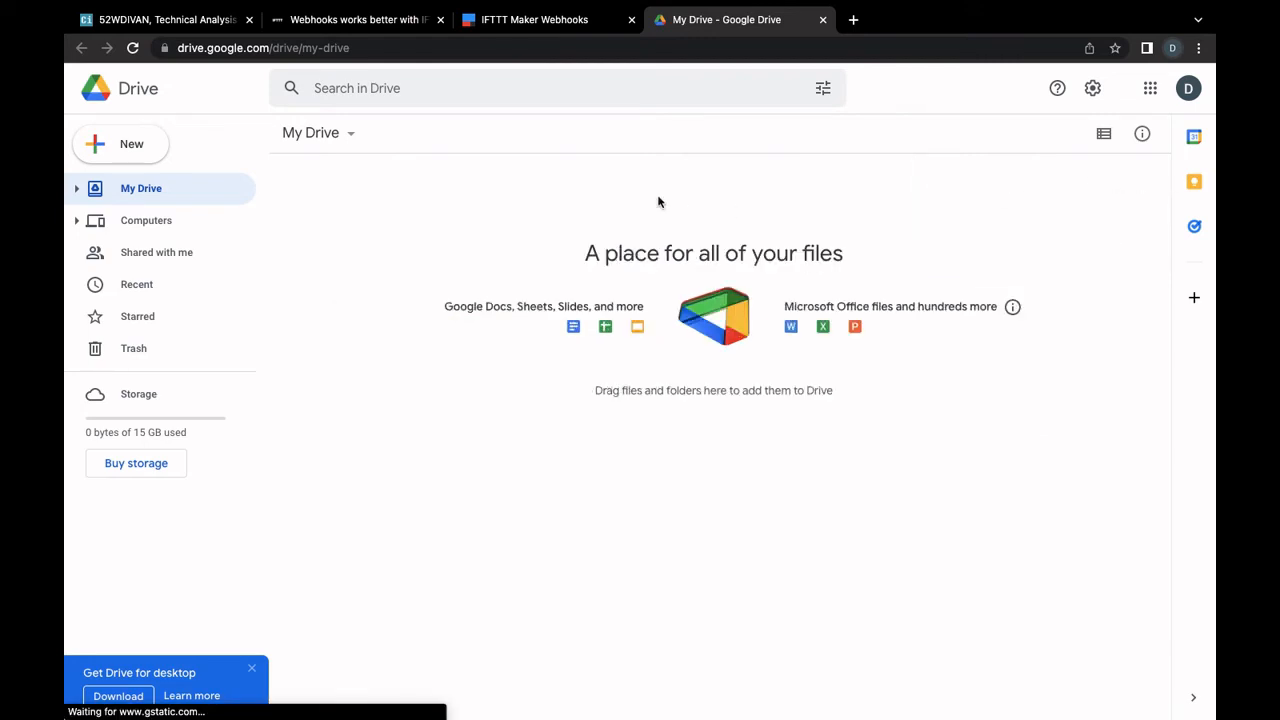
left_click(514, 20)
left_click(440, 262)
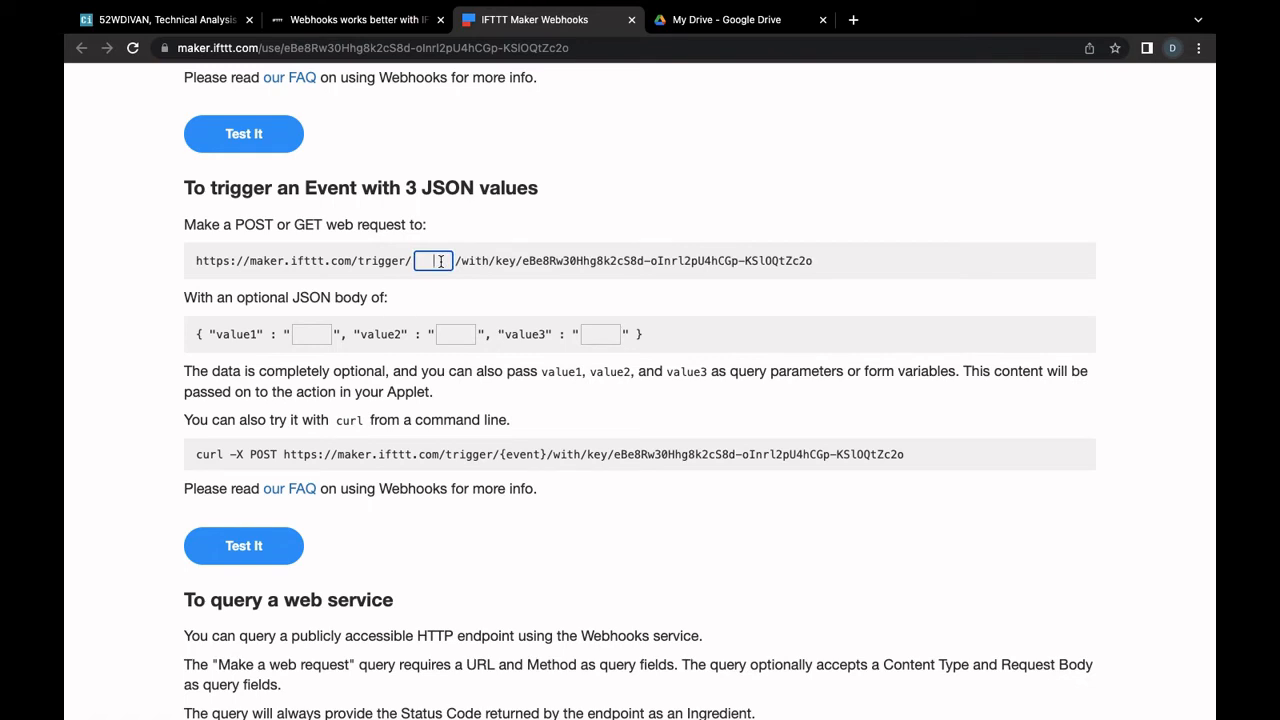
left_click(338, 22)
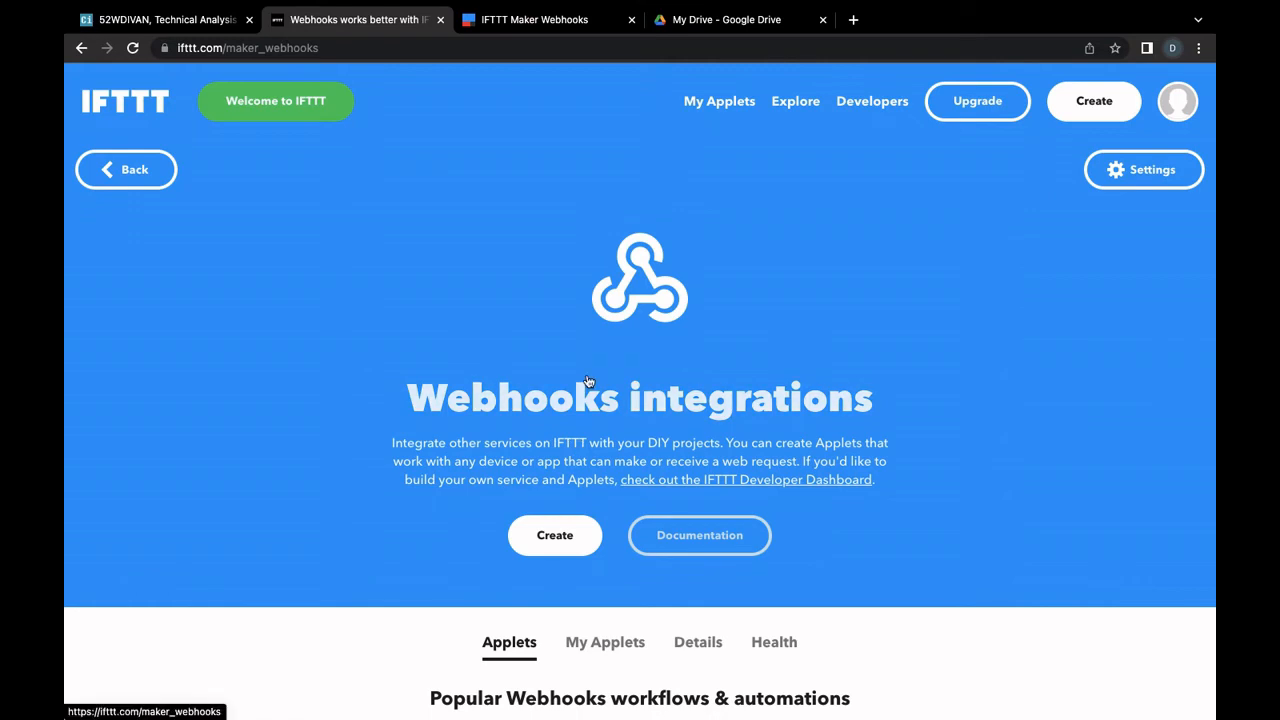
- Go back to the TrendBends1 applet page to confirm it is Connected
scroll(800, 331, "down", 2)
scroll(800, 329, "up", 2)
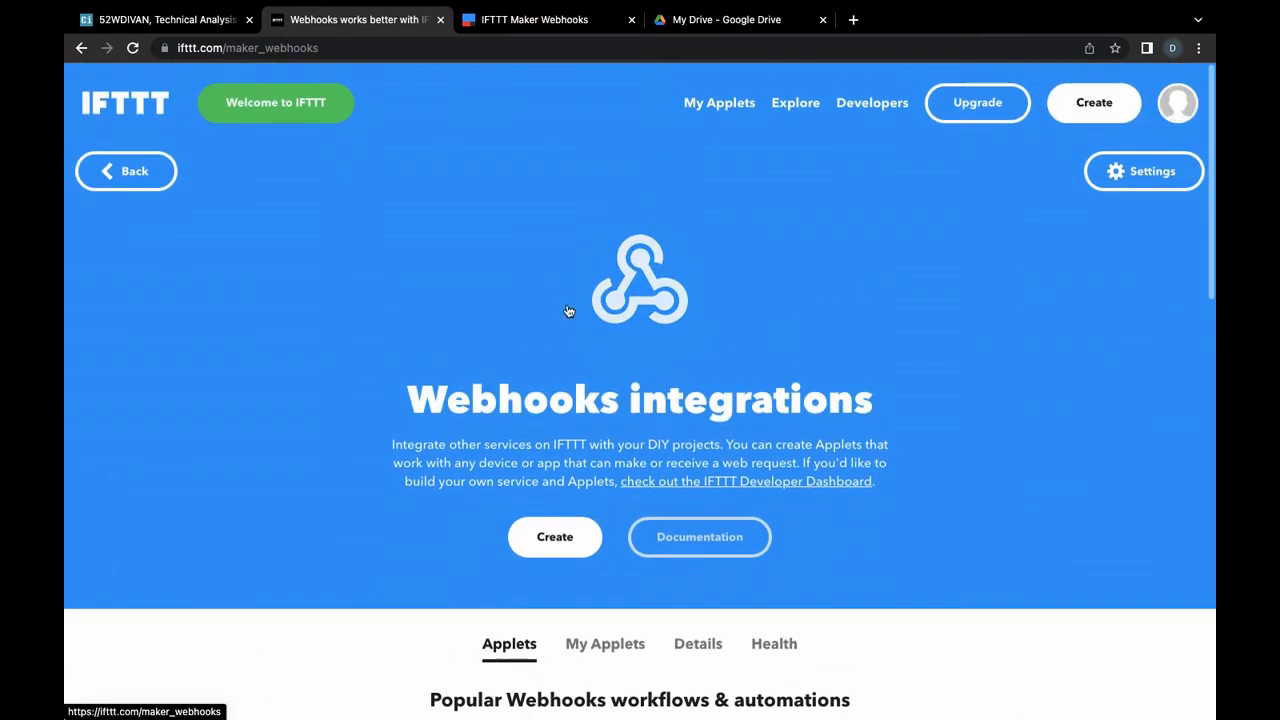
left_click(126, 169)
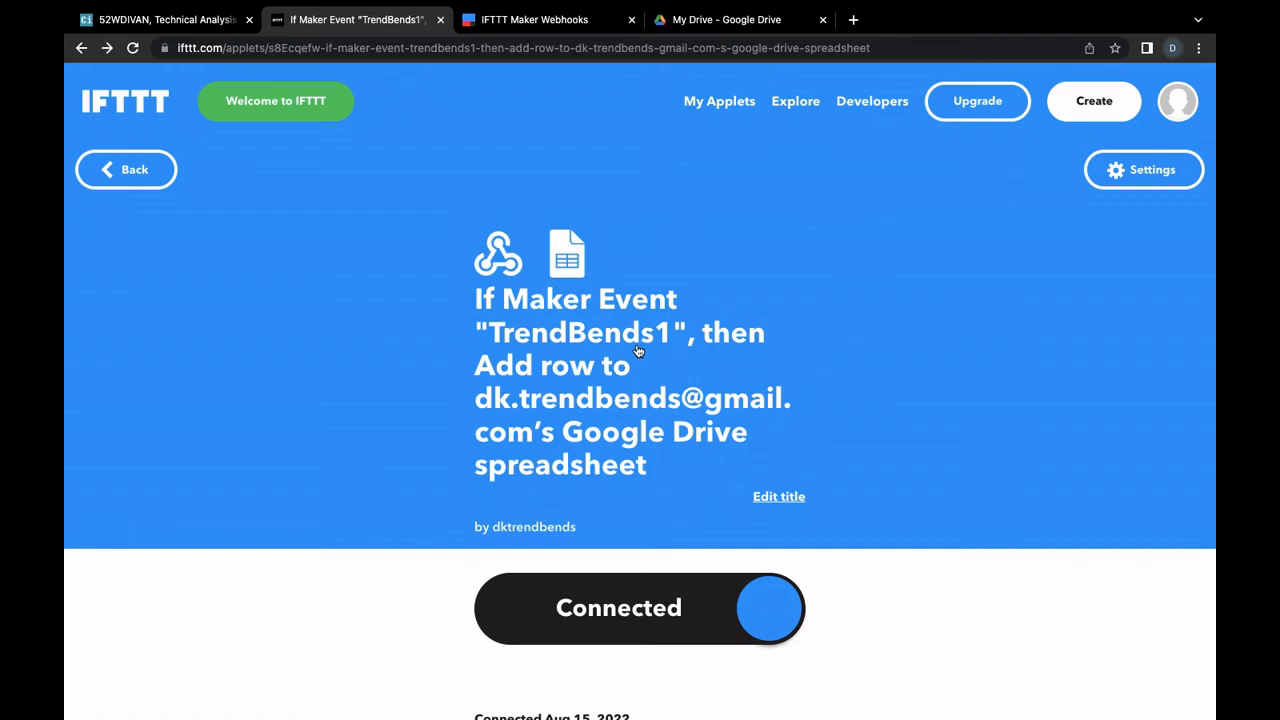
- Enter event name TrendBends1 with values test1, test2 and test3 on the webhooks page
left_click(508, 24)
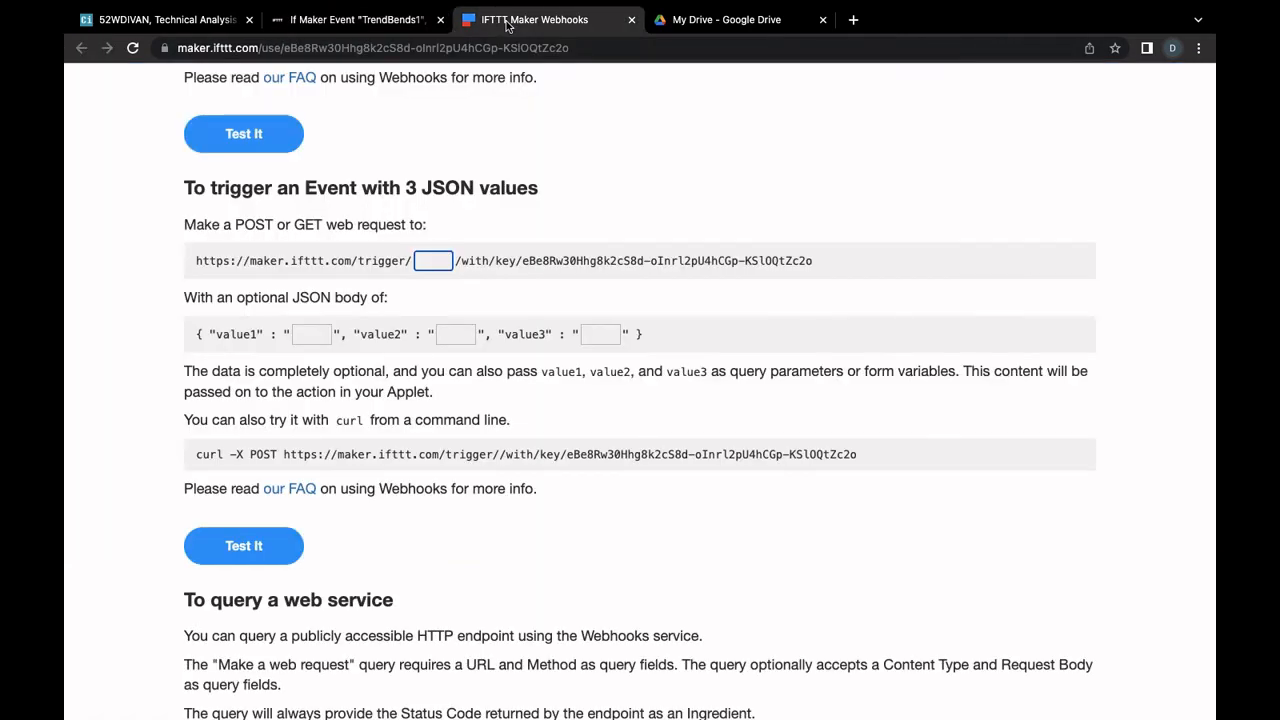
type("TrendBEnd")
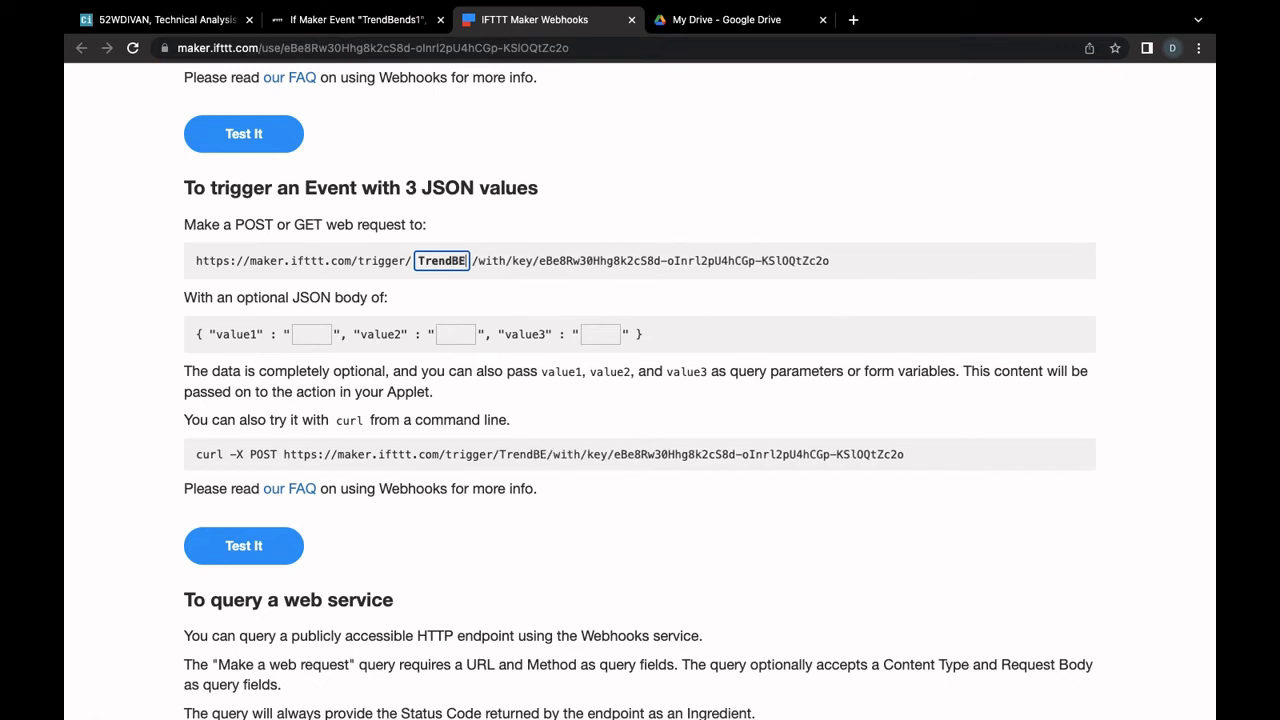
key("BackSpace")
key("BackSpace")
type("nds1")
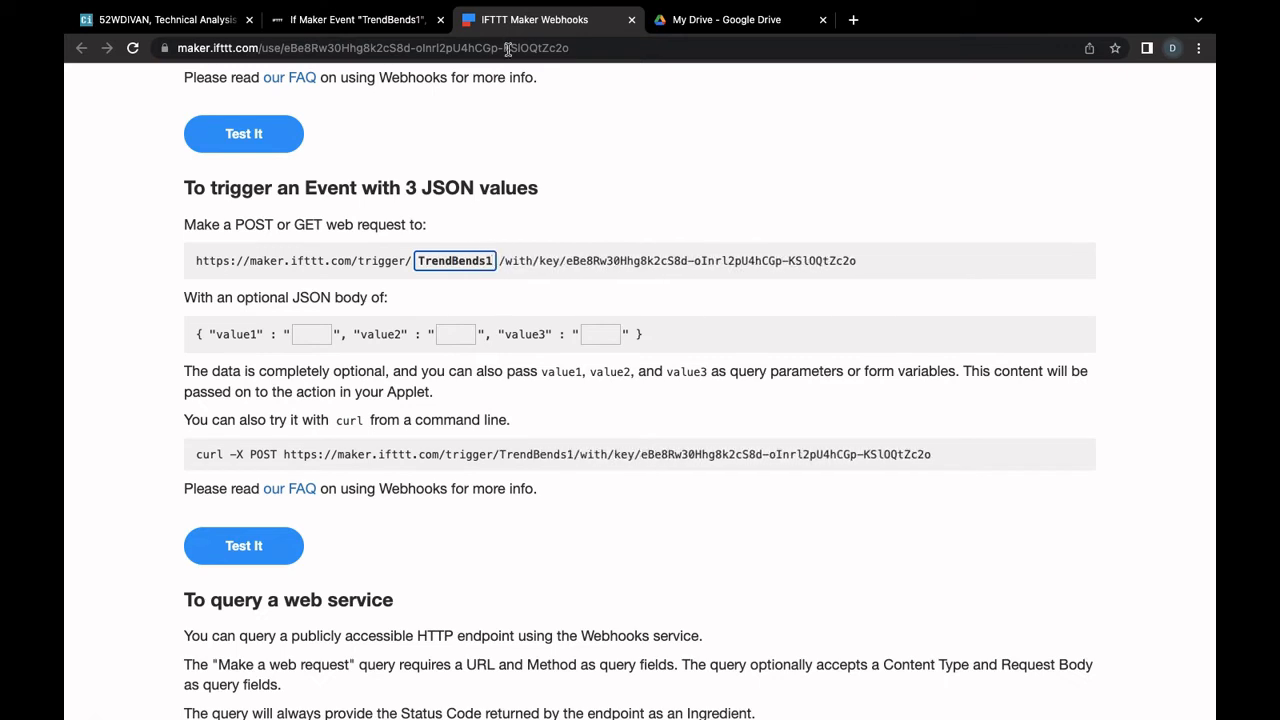
left_click(323, 334)
type("test1")
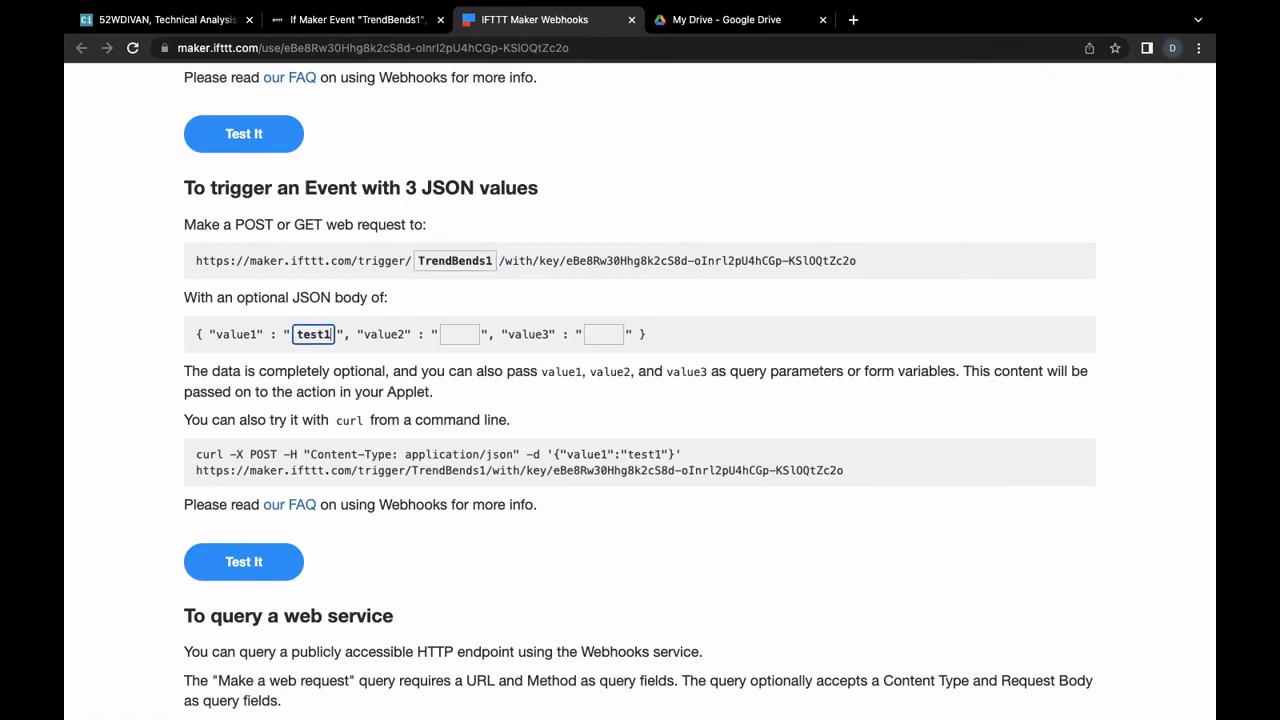
left_click(460, 334)
type("test2")
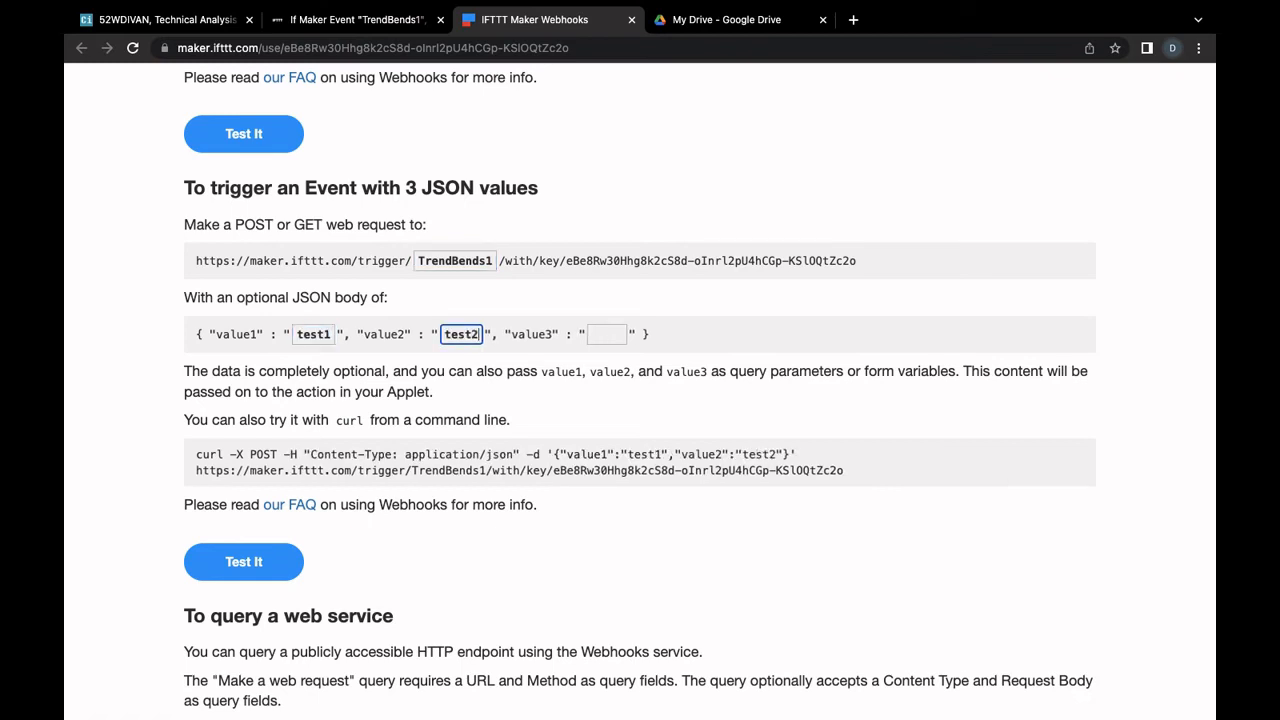
left_click(606, 334)
type("test3")
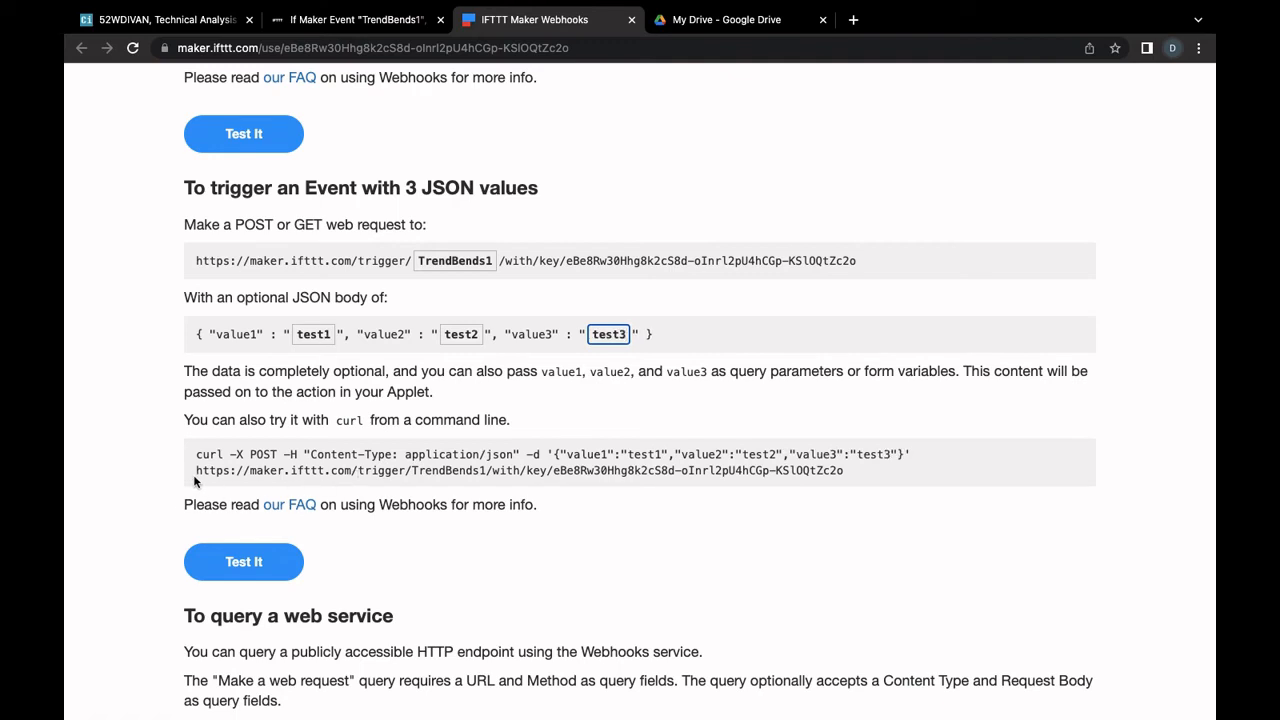
- Fire the TrendBends1 test event and switch to Google Drive
left_click_drag(196, 471, 671, 487)
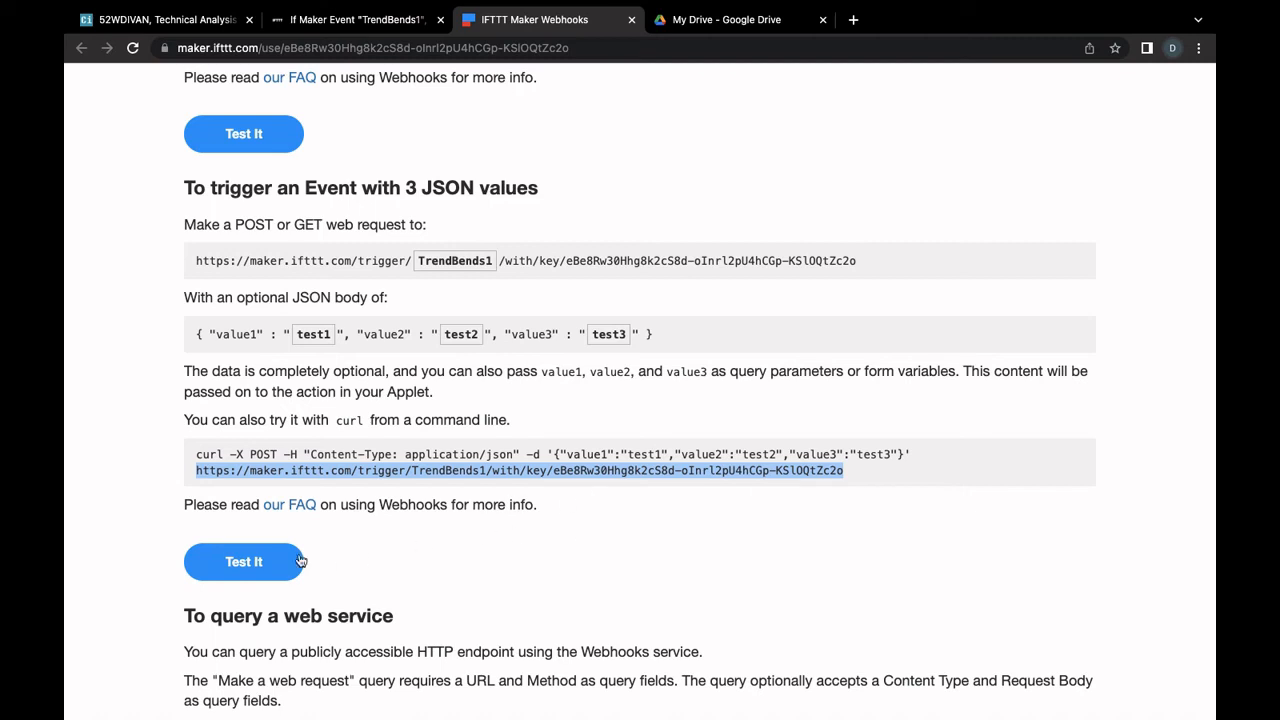
left_click(261, 566)
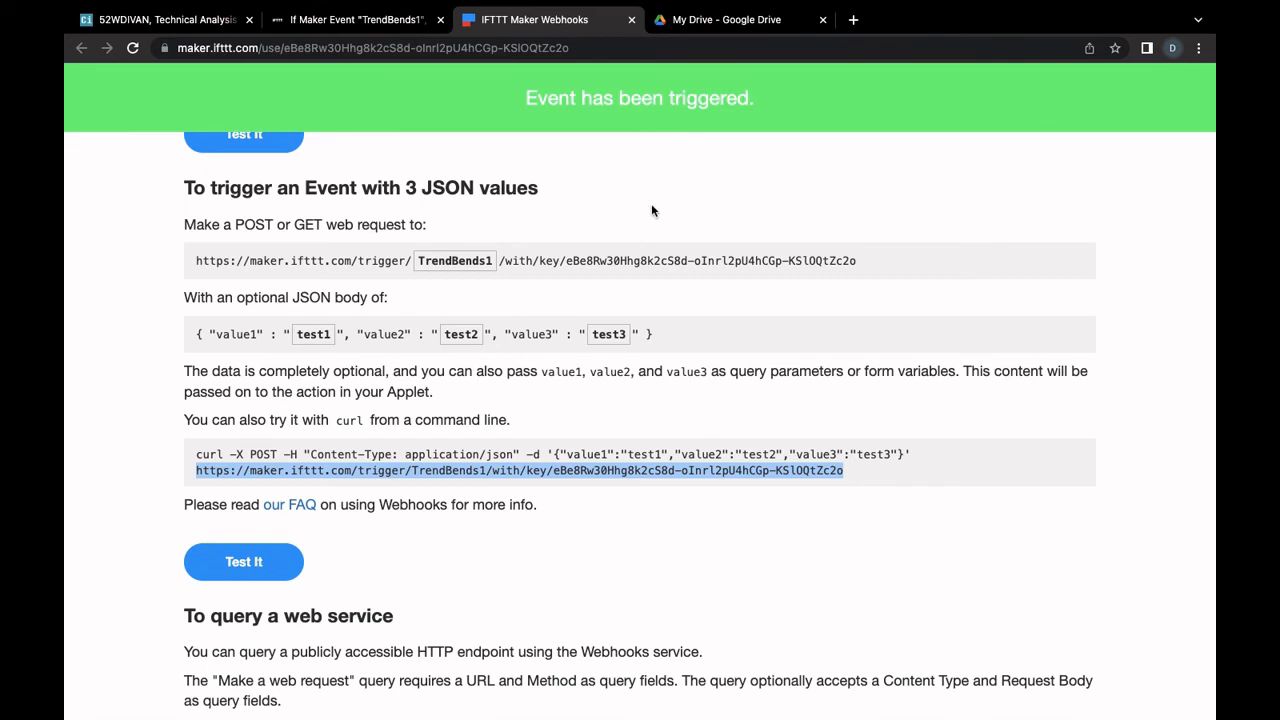
left_click(726, 25)
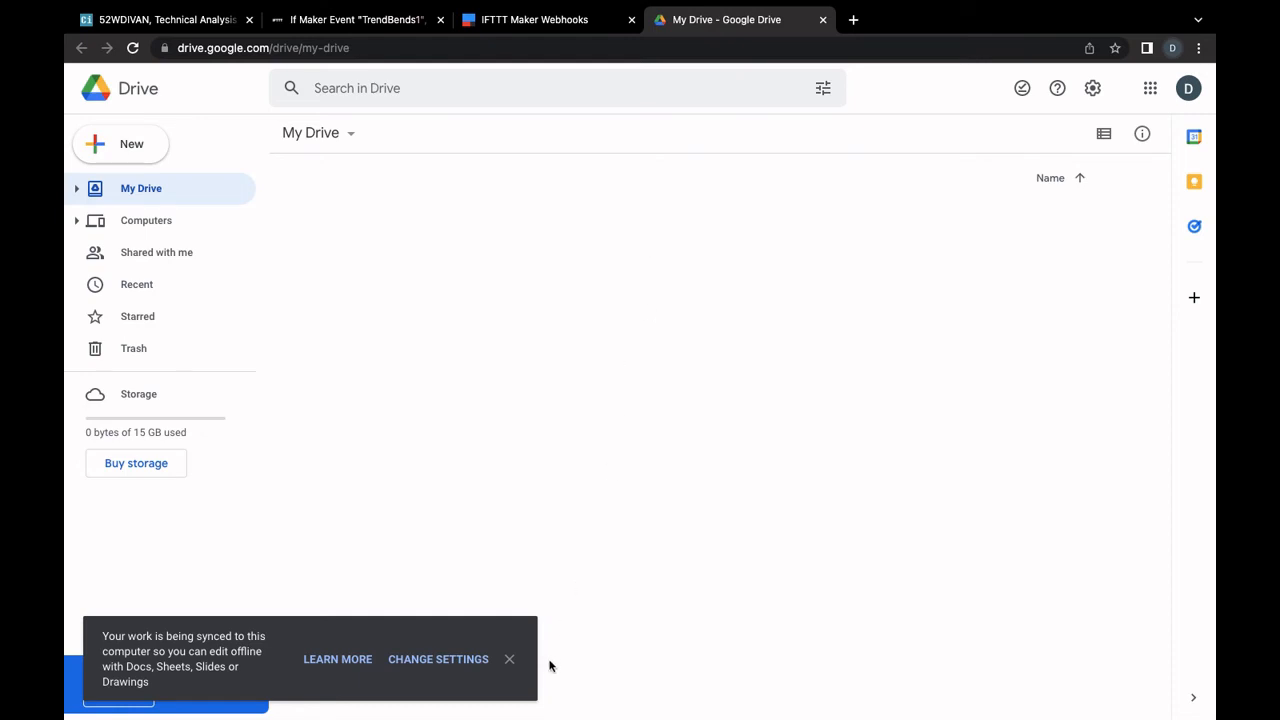
- Dismiss the sync notice, reload My Drive and open the IFTTT_Maker_Webhooks_Events spreadsheet
left_click(510, 660)
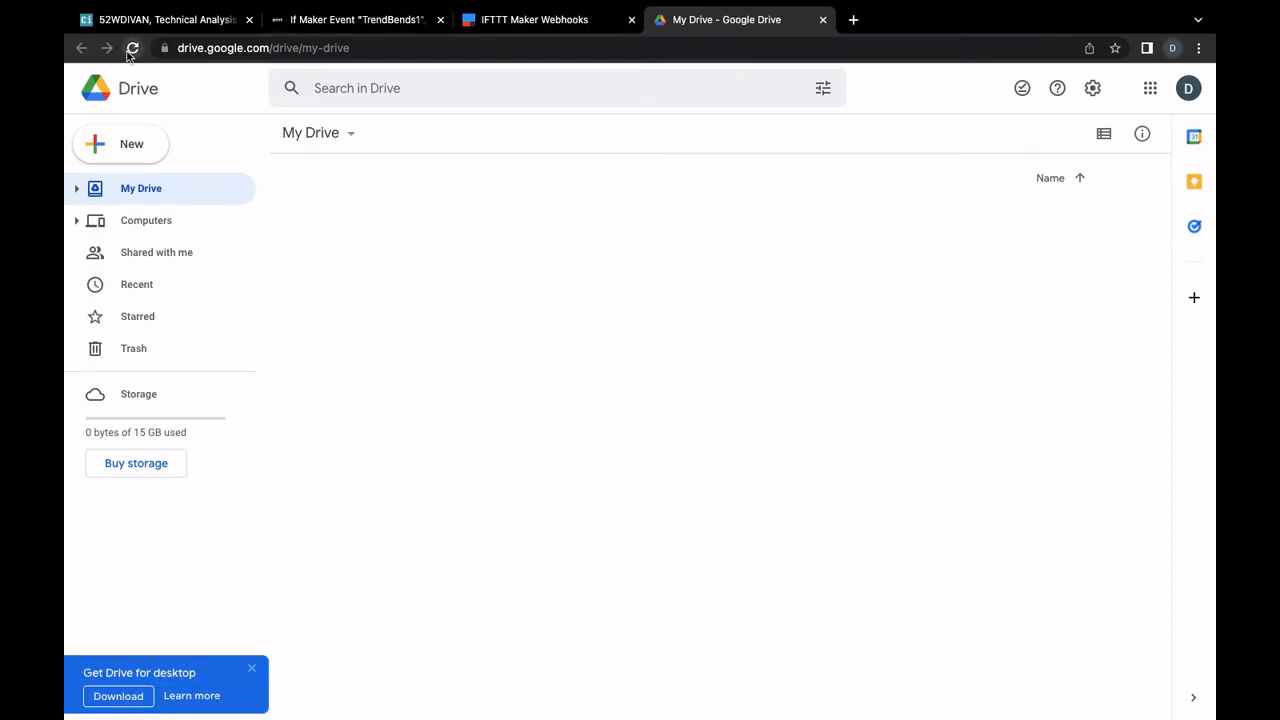
left_click(130, 50)
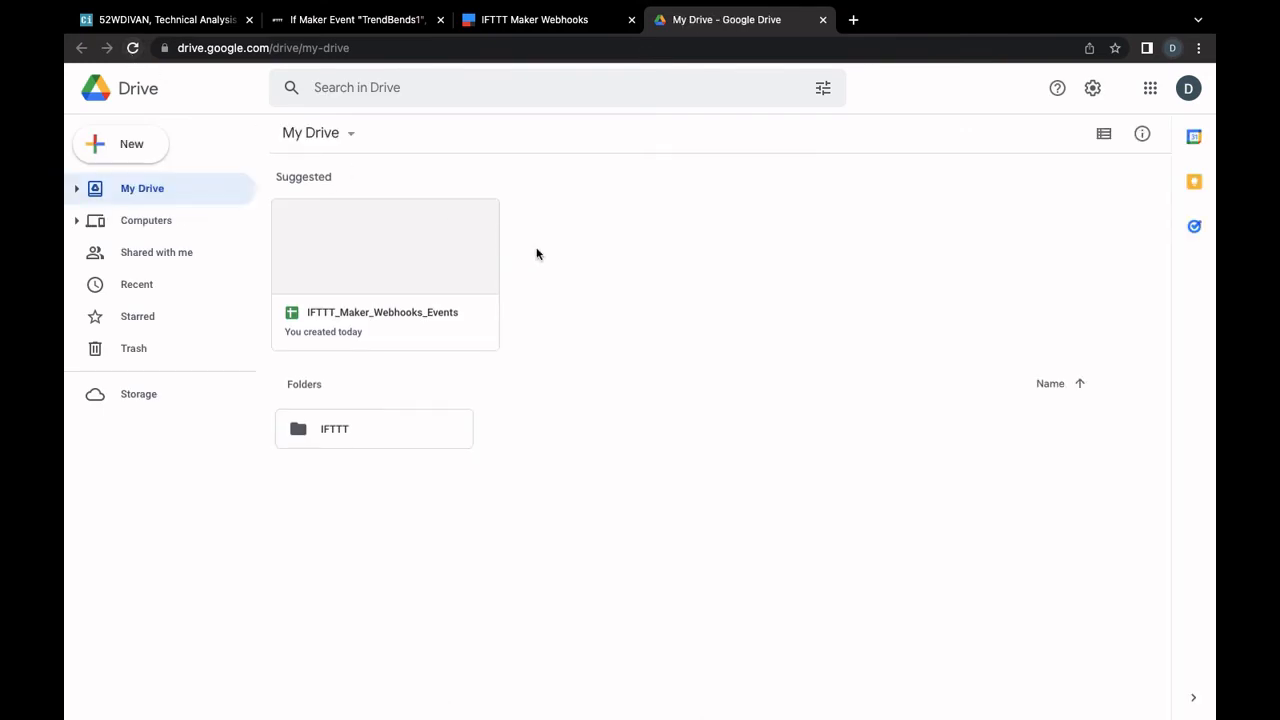
left_click(347, 318)
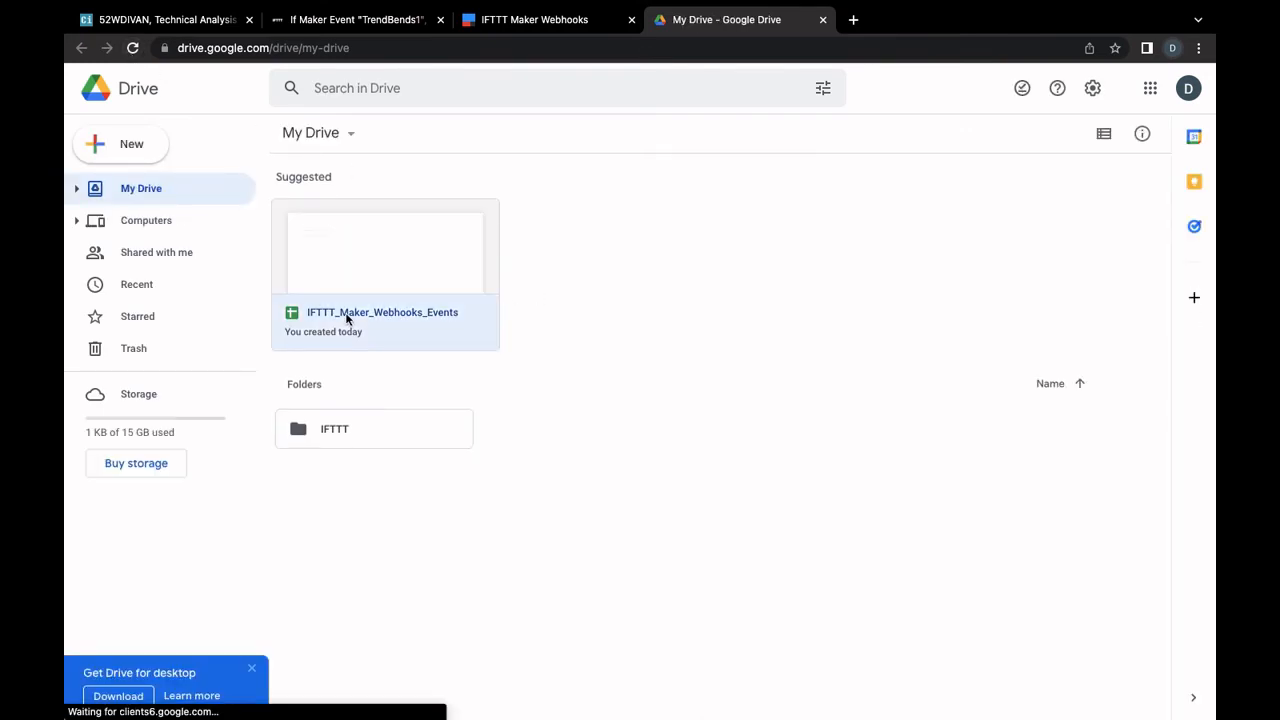
double_click(347, 318)
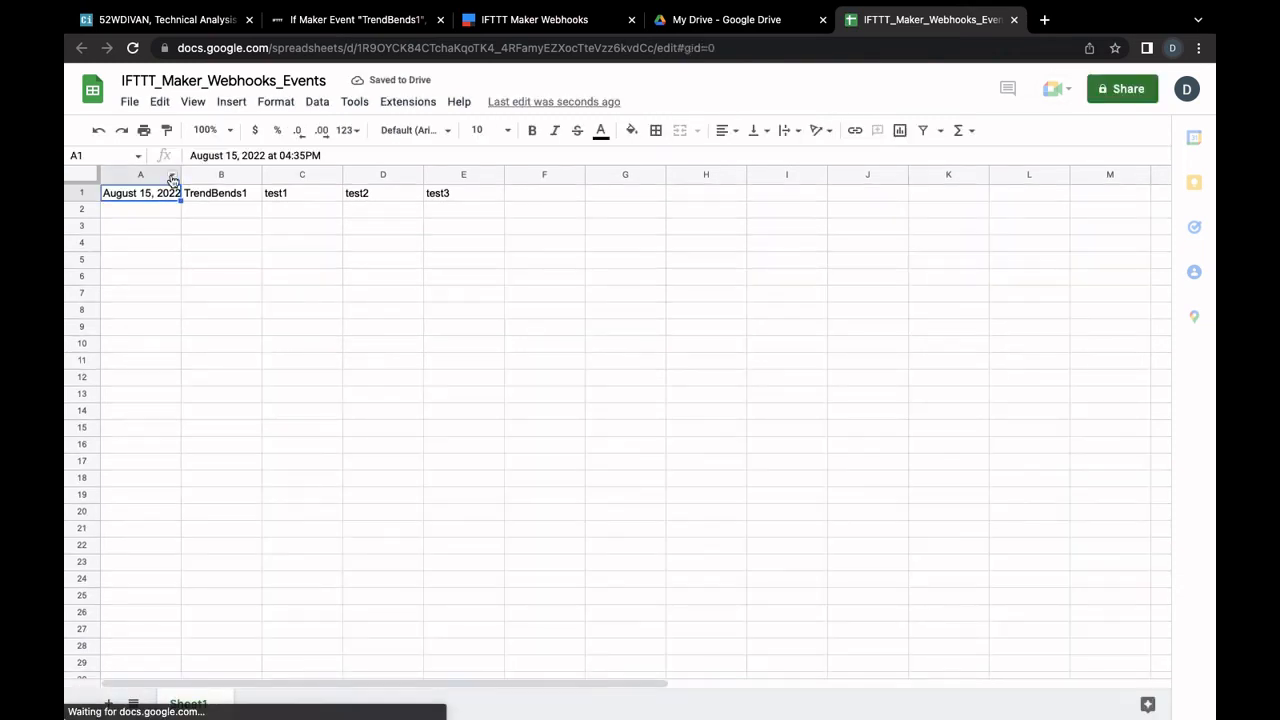
- Select the whole sheet and auto-fit all columns to their contents
left_click(172, 177)
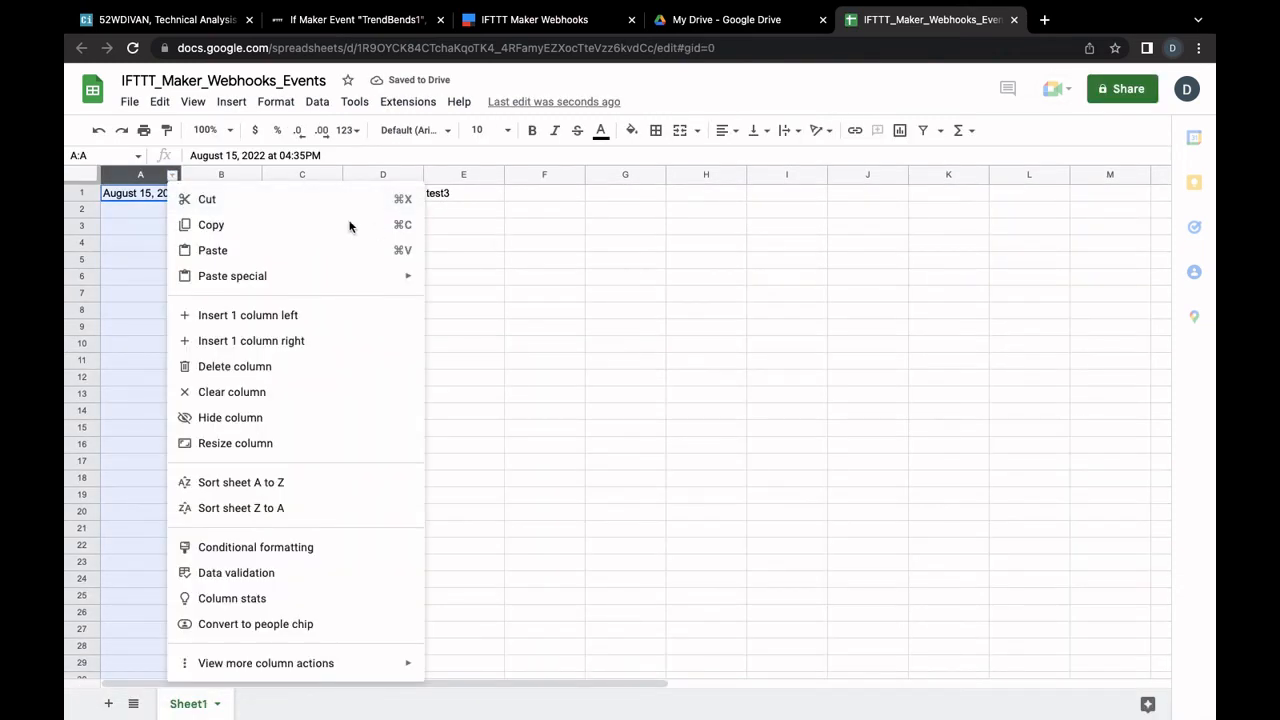
left_click(452, 243)
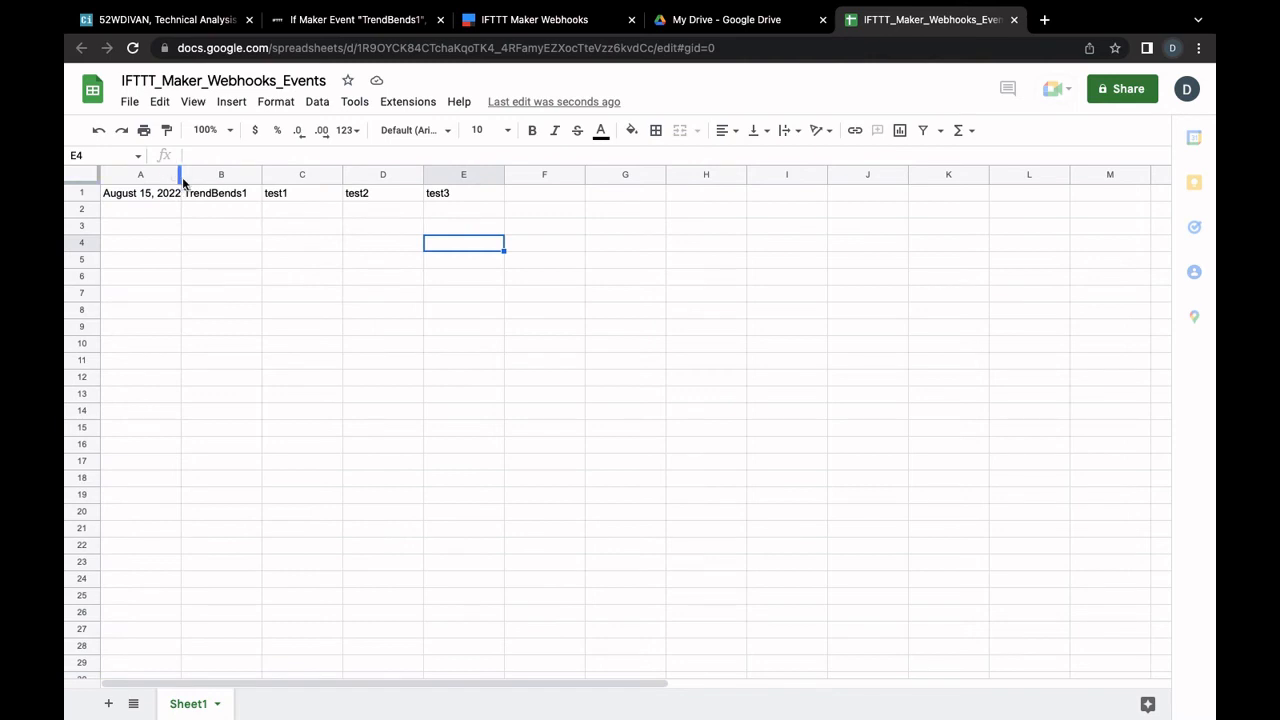
left_click(219, 180)
left_click(142, 212)
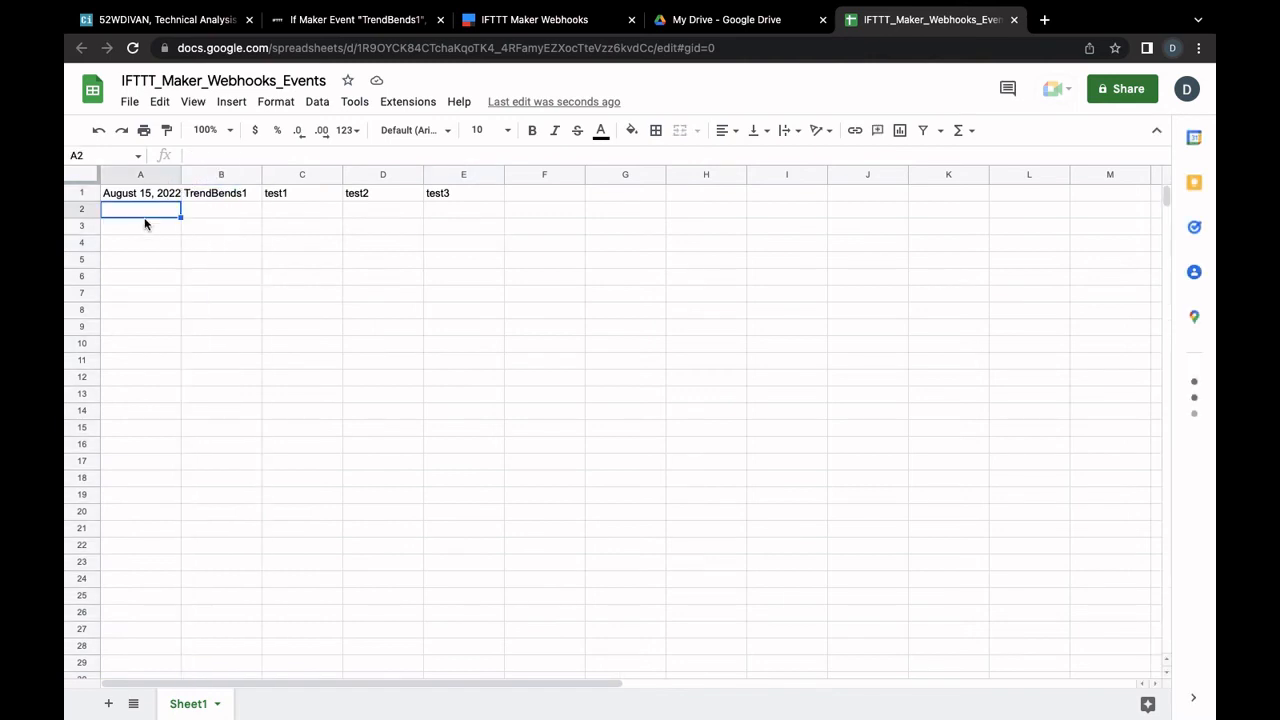
left_click(95, 178)
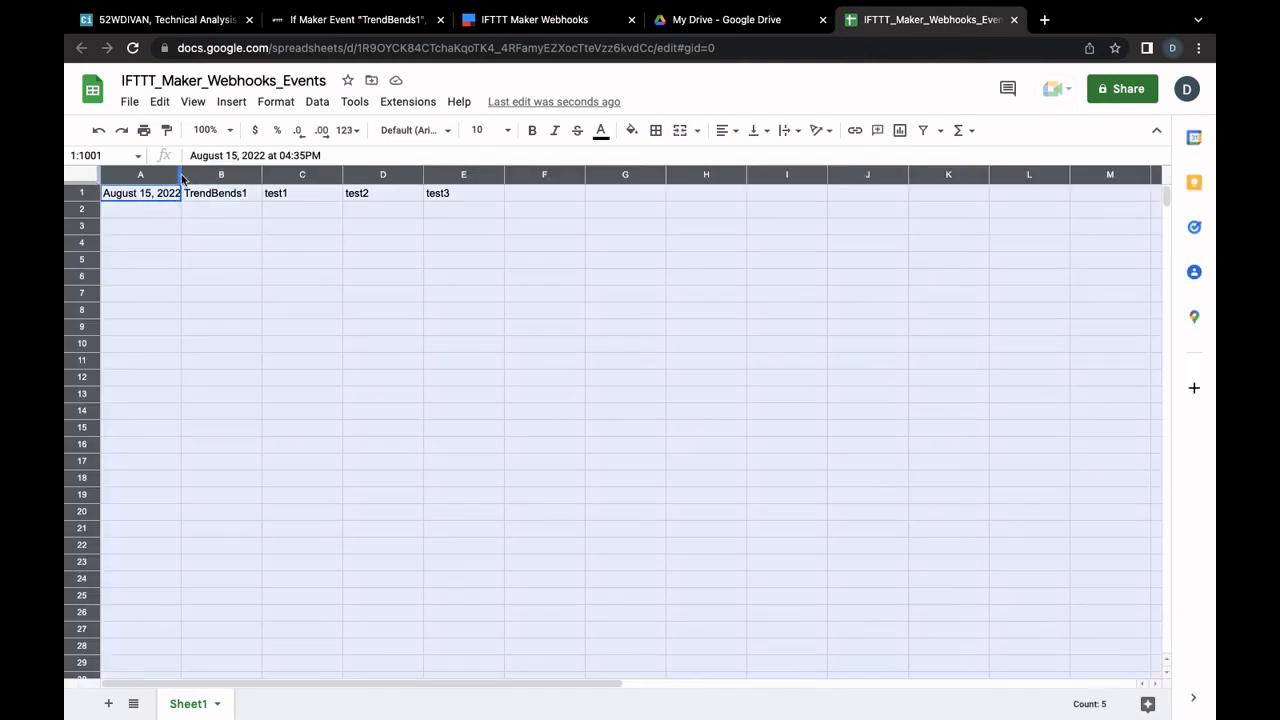
left_click(178, 175)
left_click(88, 179)
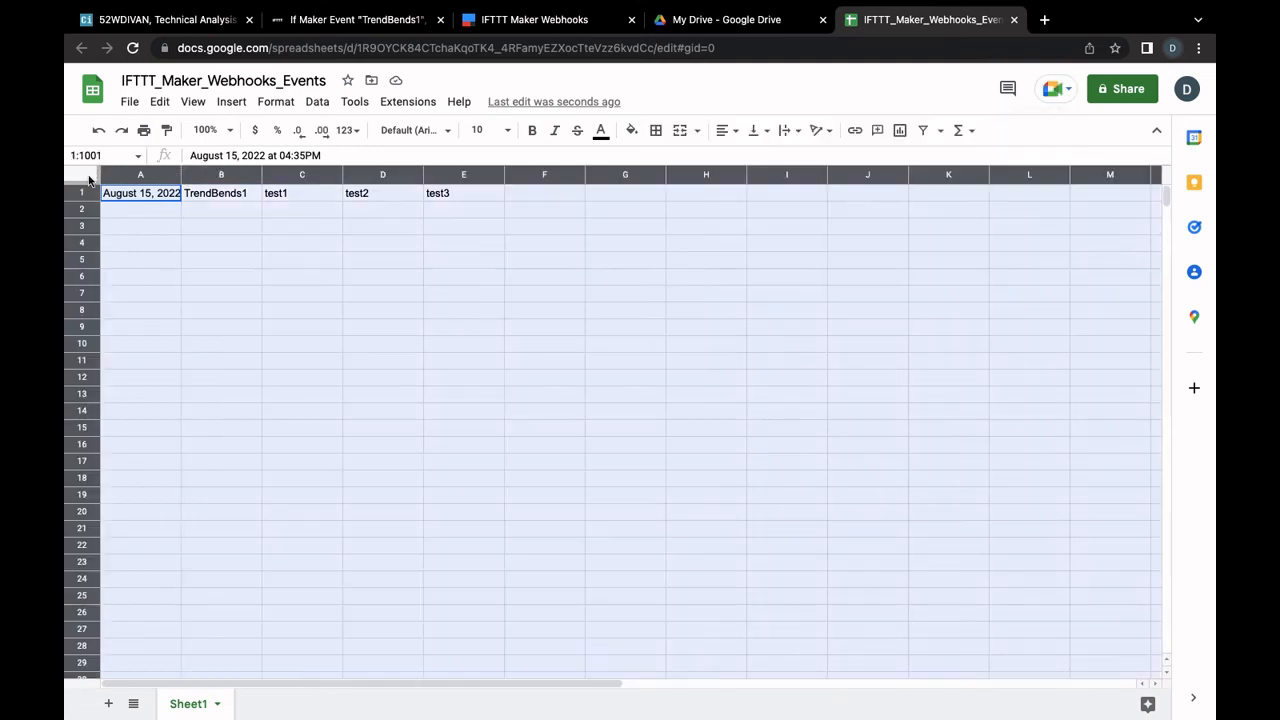
double_click(182, 175)
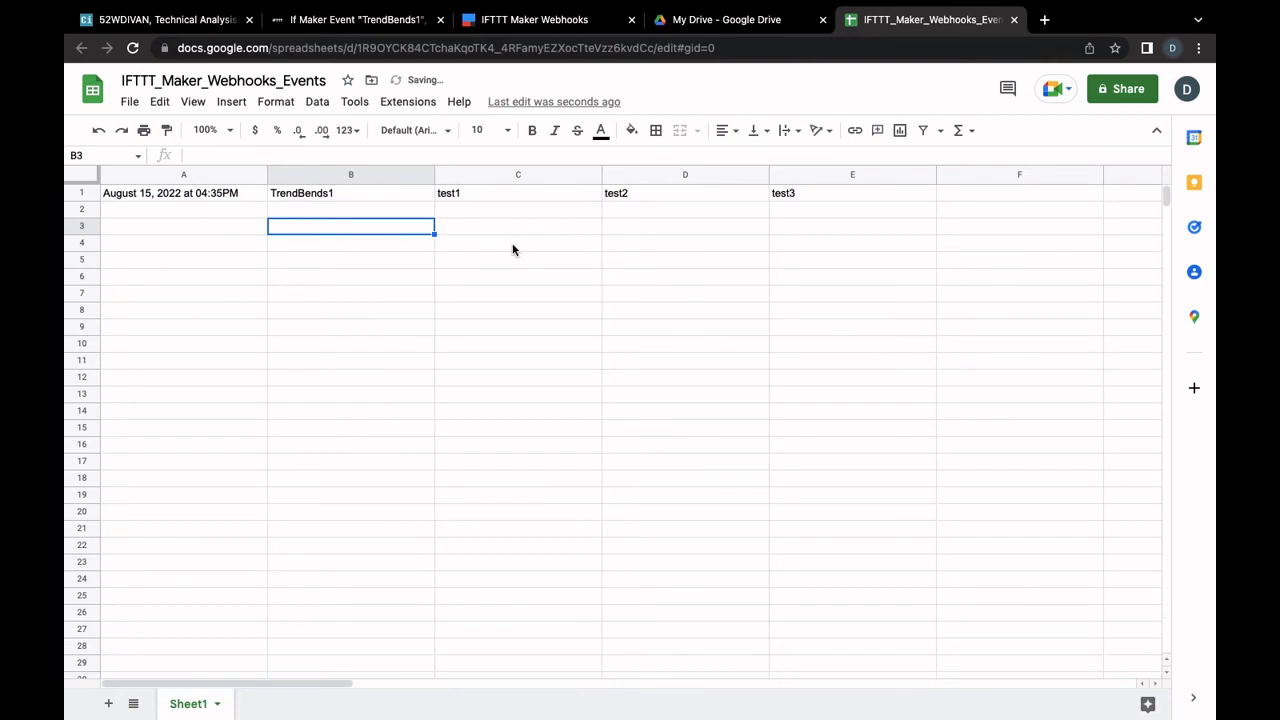
- Review row 1's timestamp, TrendBends1 event name and test values
key("Left")
key("Up")
key("Up")
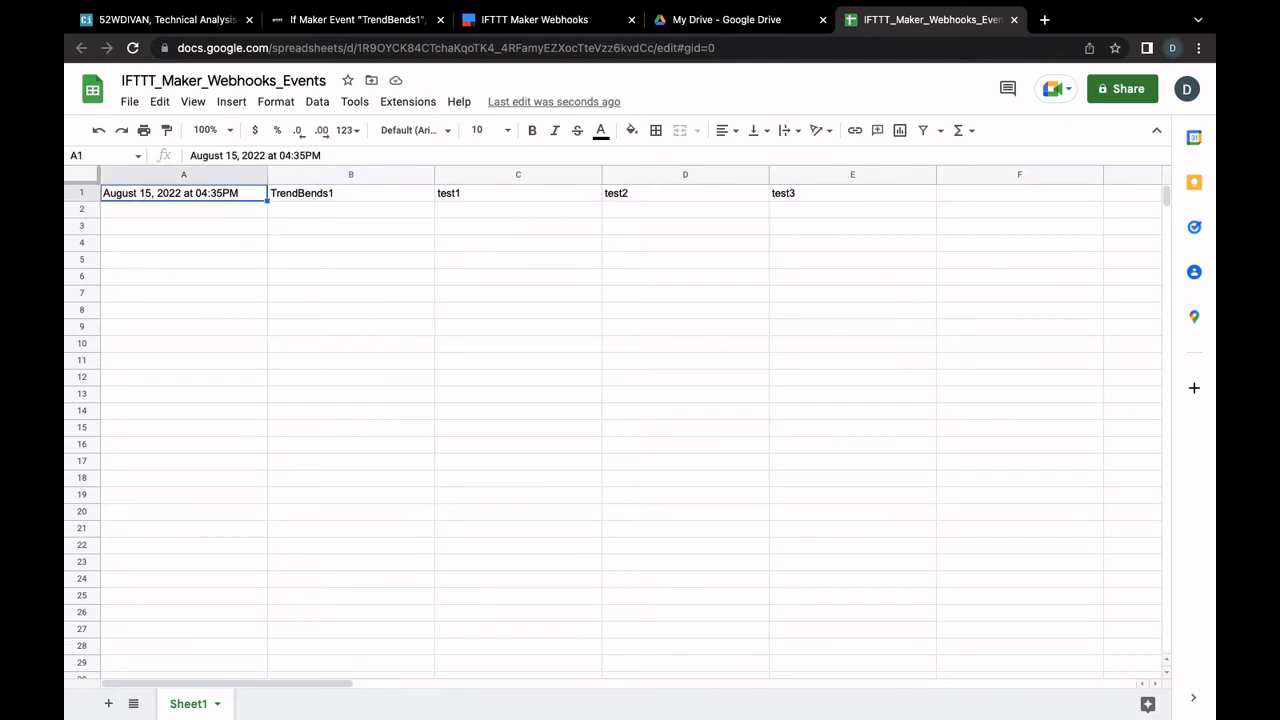
key("Right")
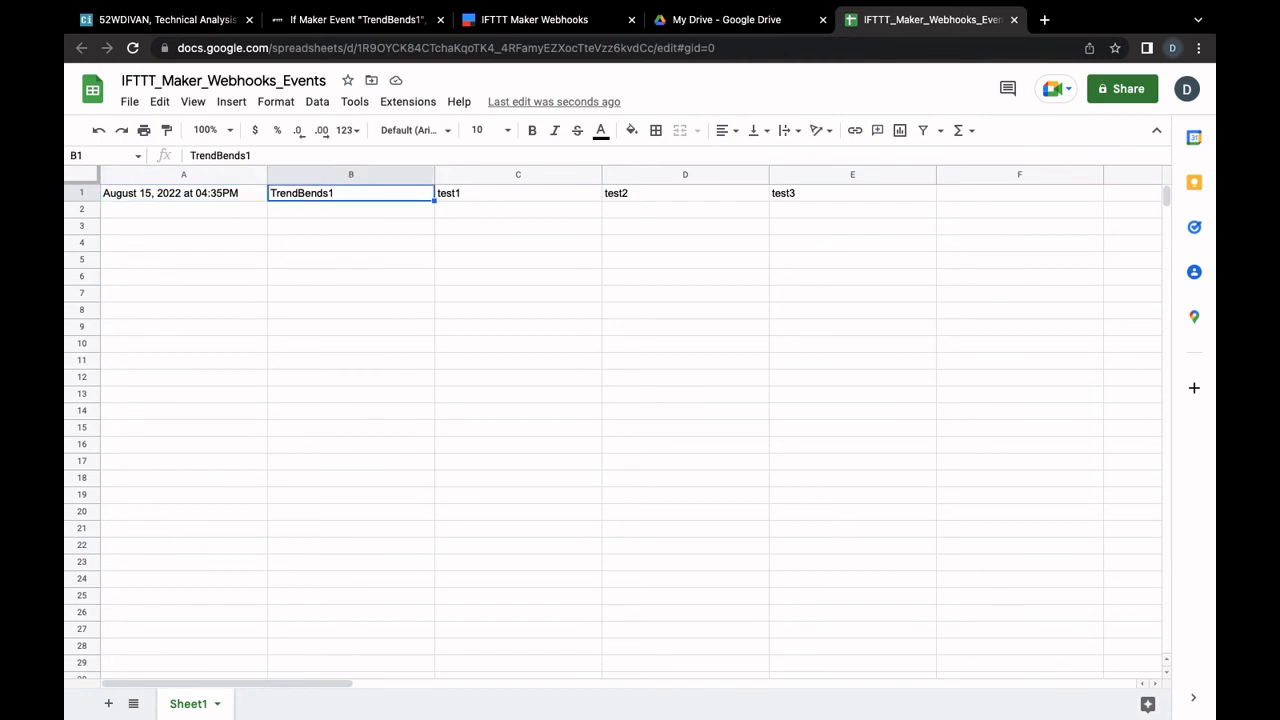
key("Right")
key("Right")
key("Left")
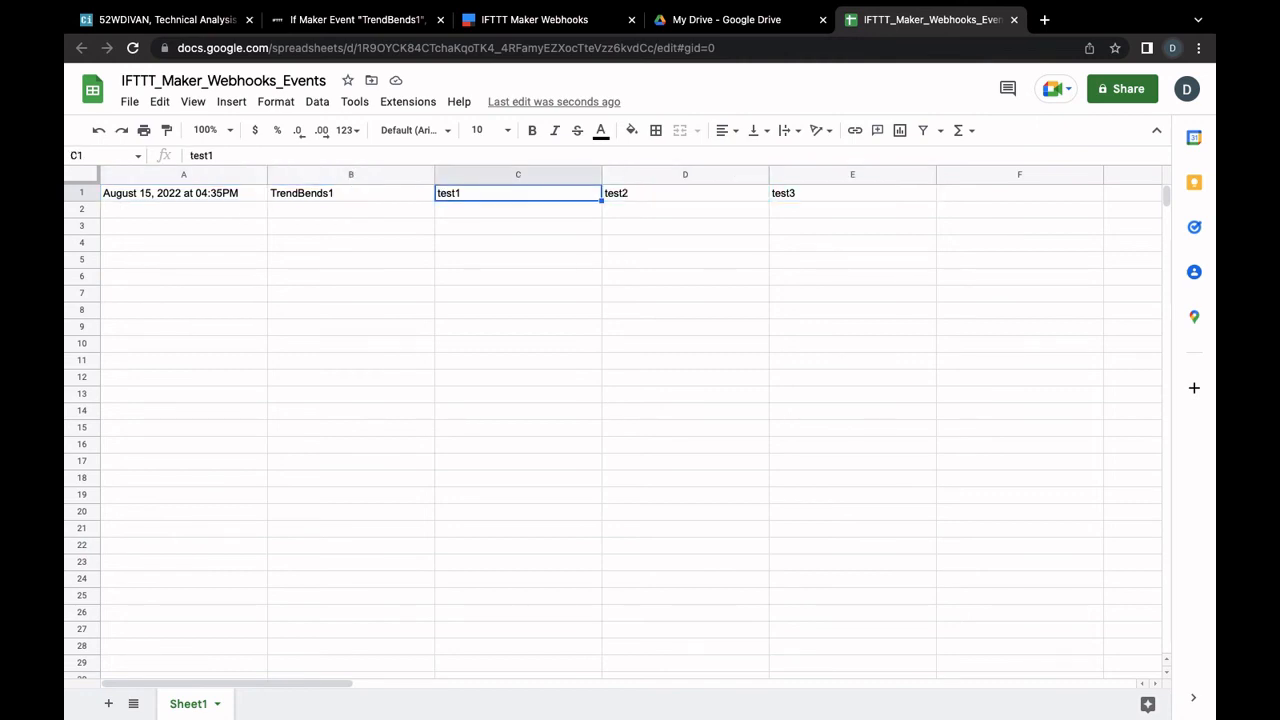
key("Right")
key("Right")
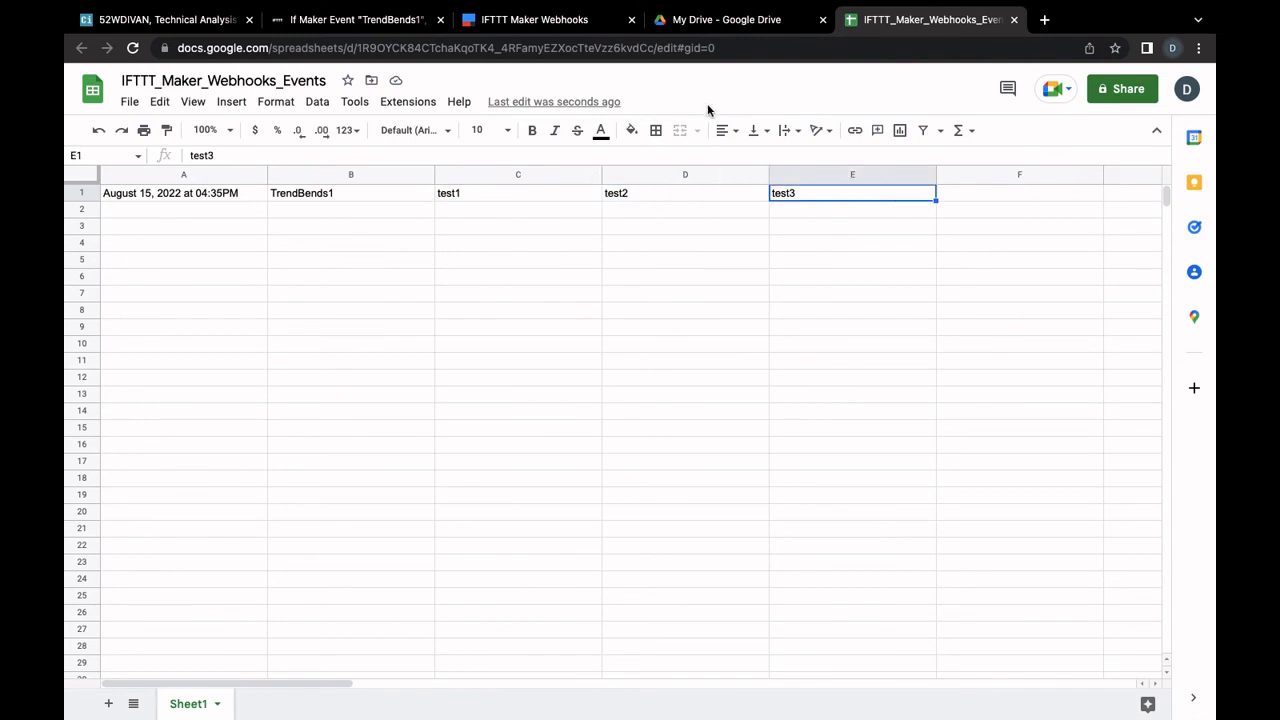
left_click(545, 30)
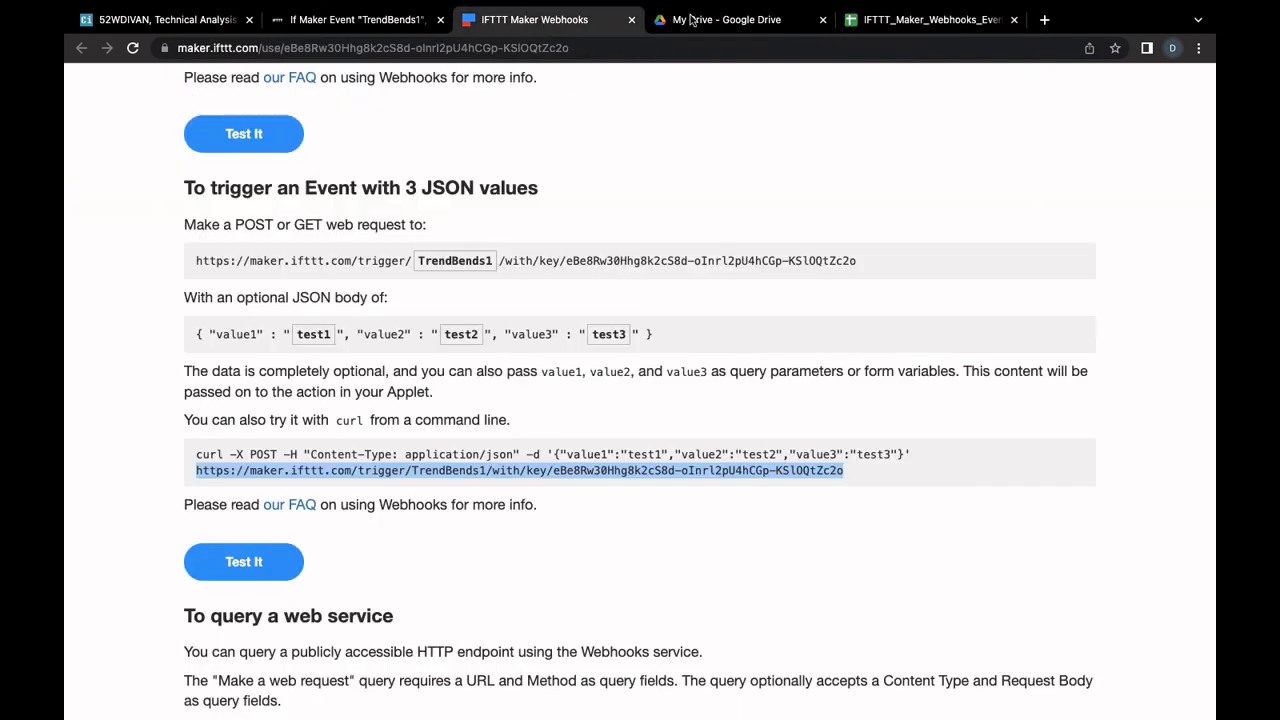
- Fire two more test events and confirm rows at 04:36PM and 04:37PM appear in the sheet
left_click(267, 563)
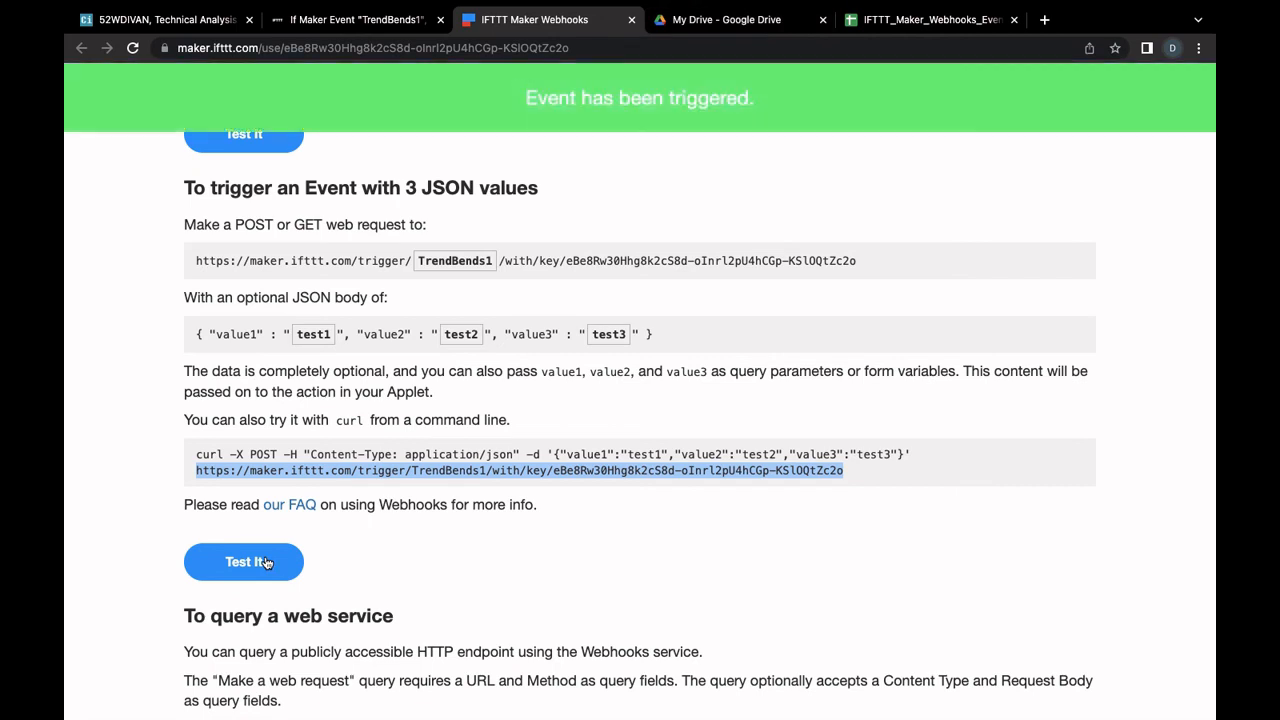
left_click(911, 30)
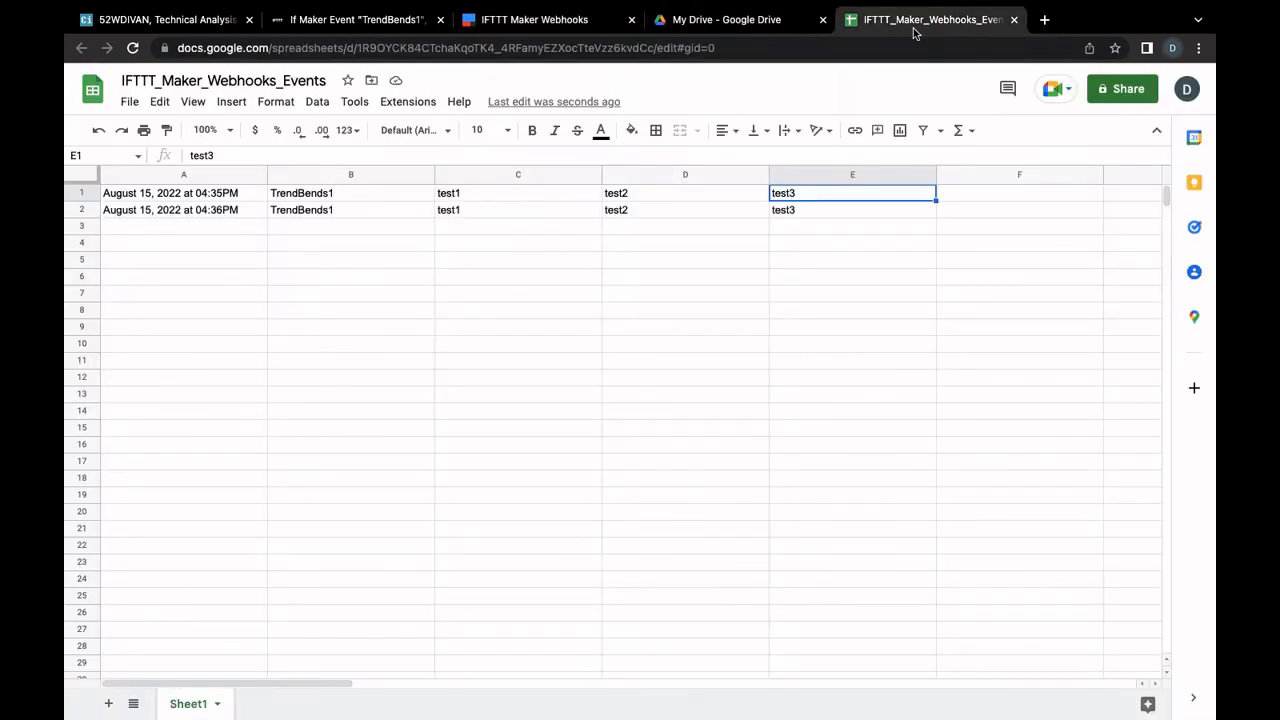
left_click(538, 24)
left_click(262, 568)
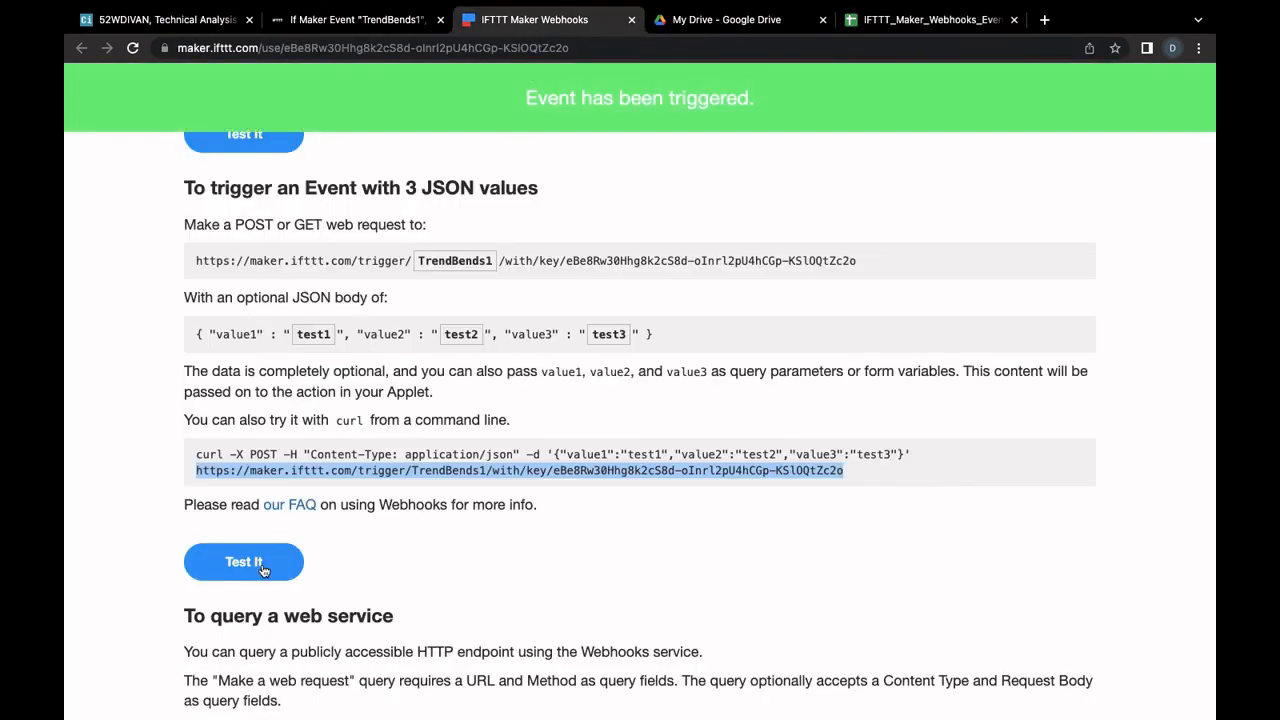
left_click(938, 22)
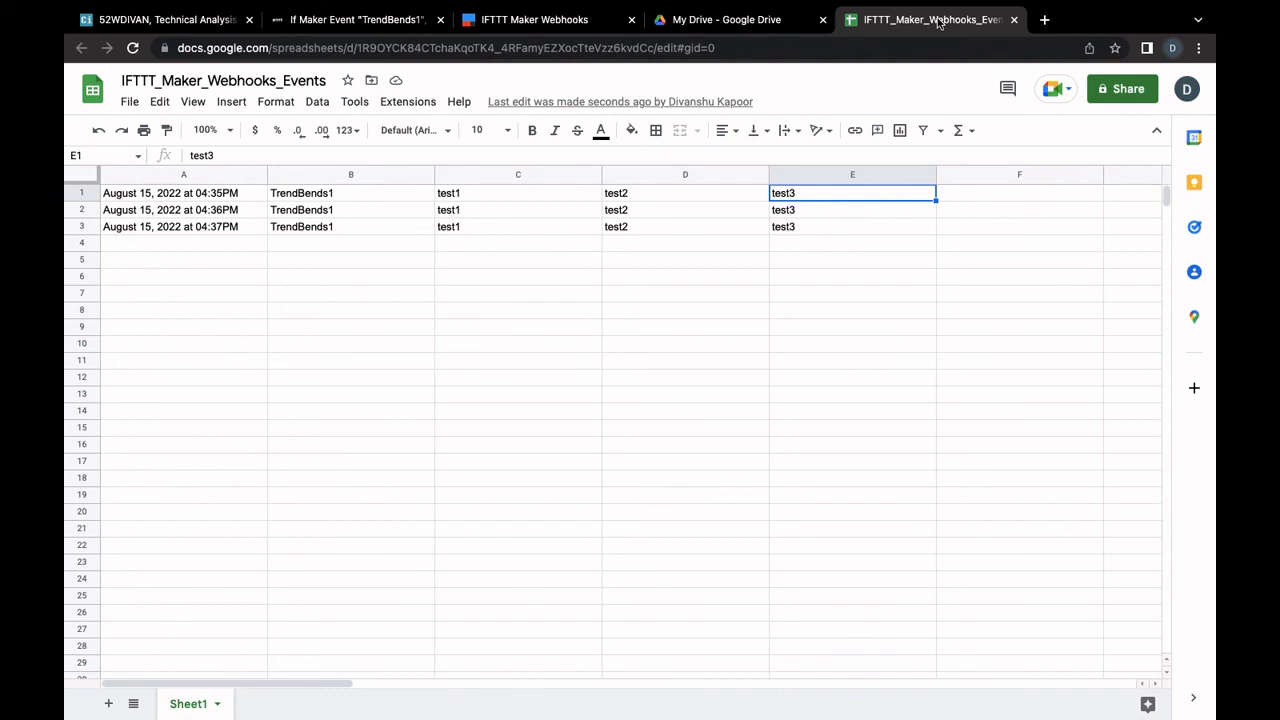
- Copy the TrendBends1 trigger URL from the curl block into the 52WDIVAN Webhook url field
left_click(566, 20)
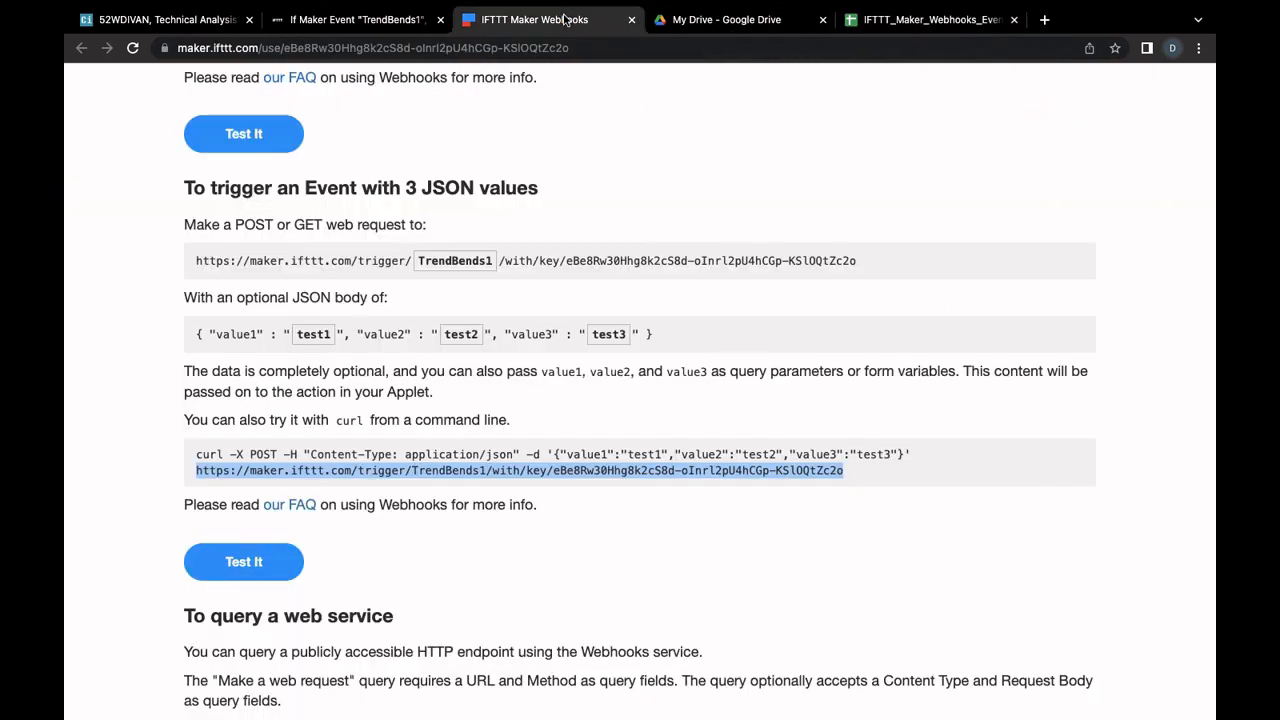
triple_click(443, 477)
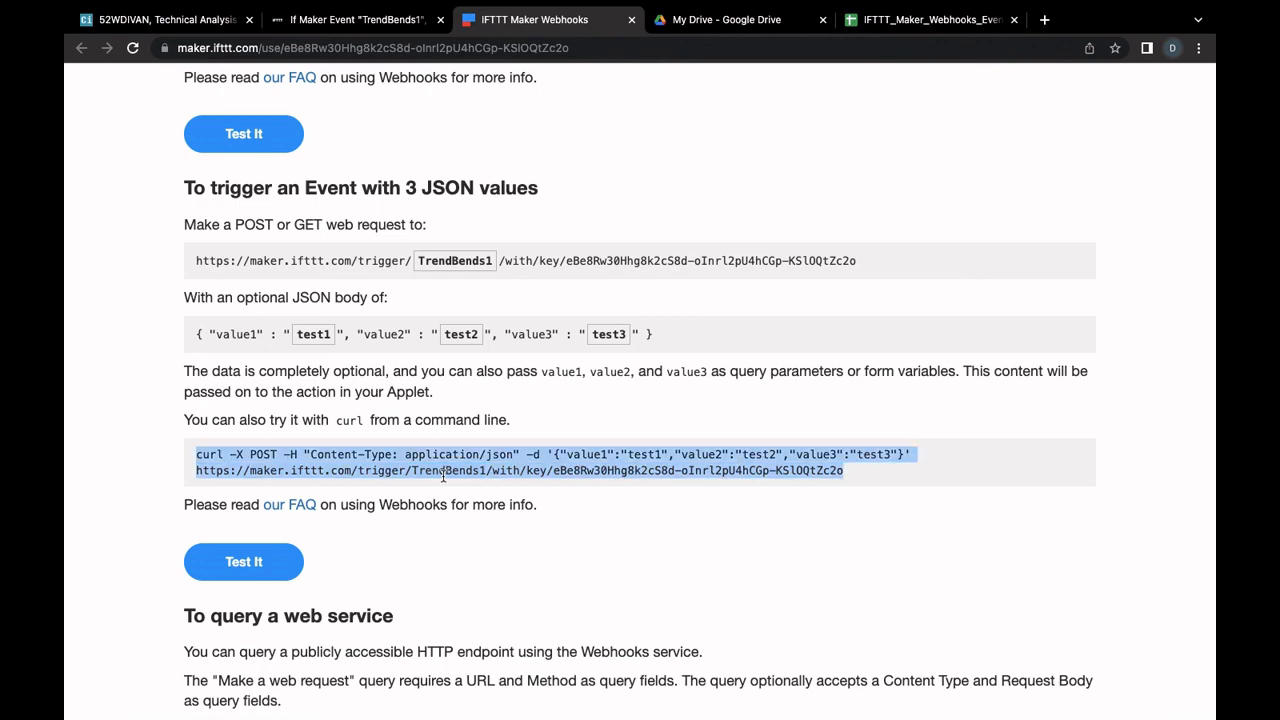
left_click_drag(854, 466, 195, 471)
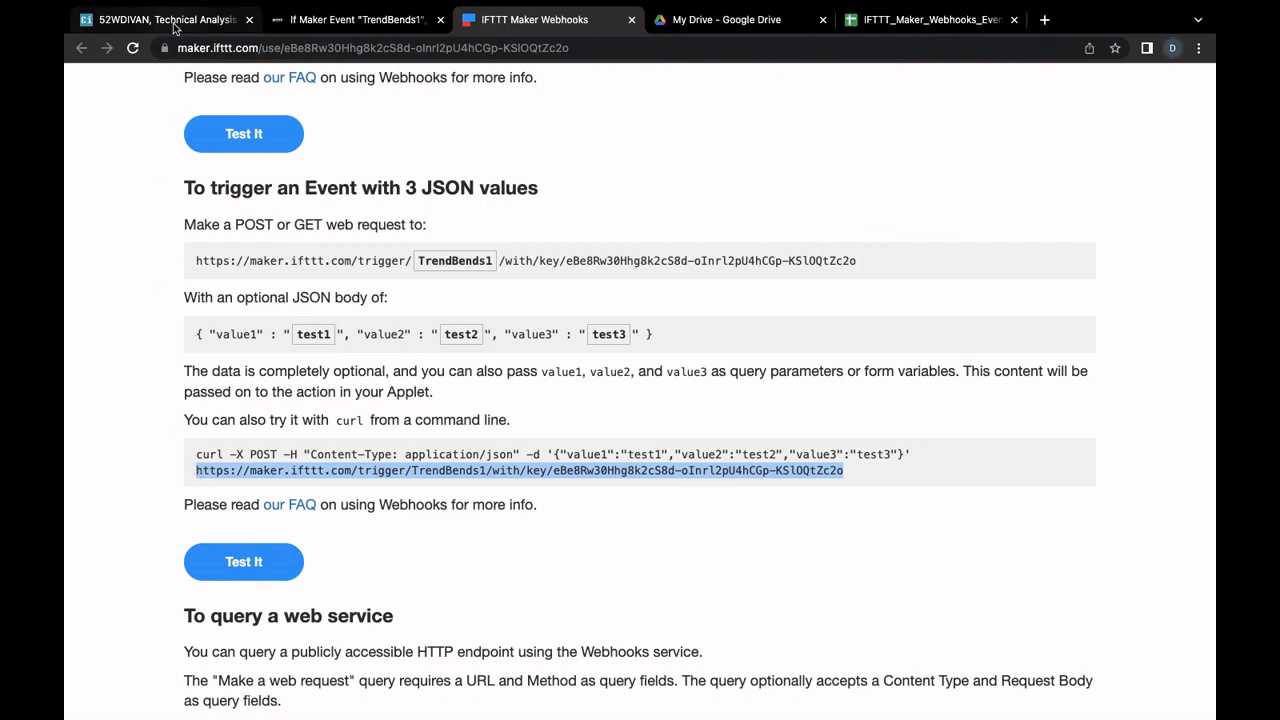
left_click(173, 22)
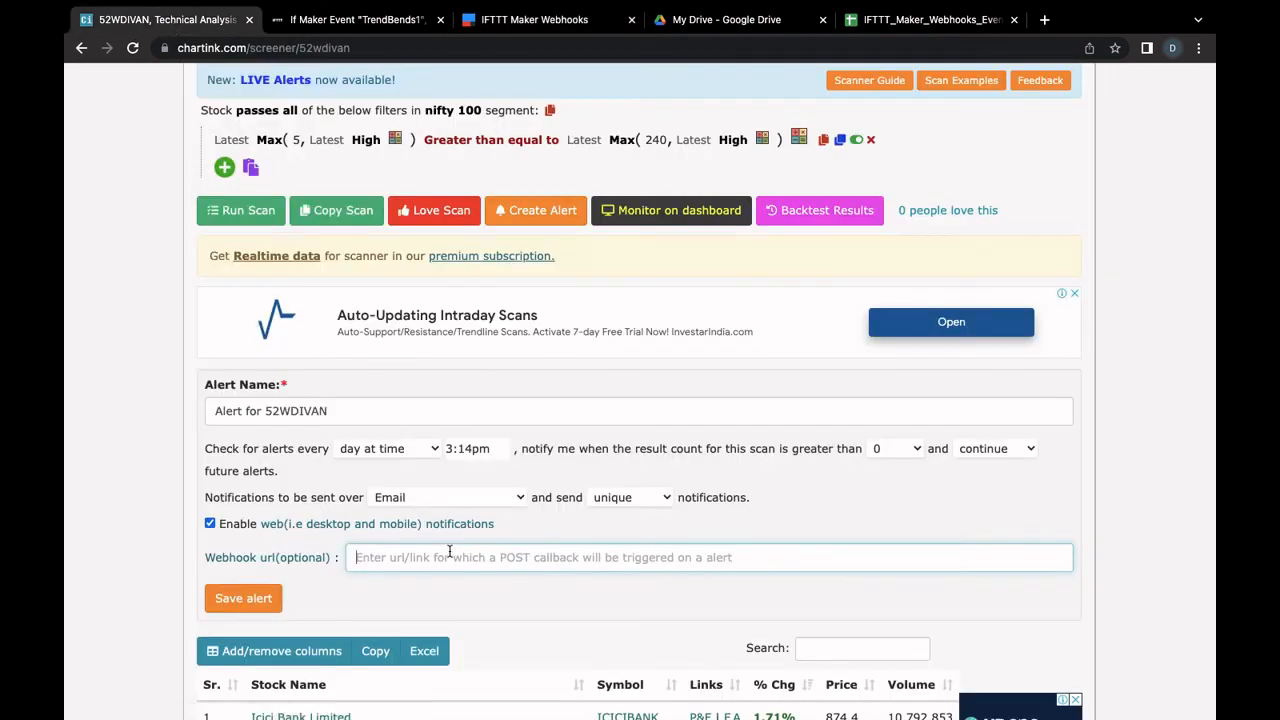
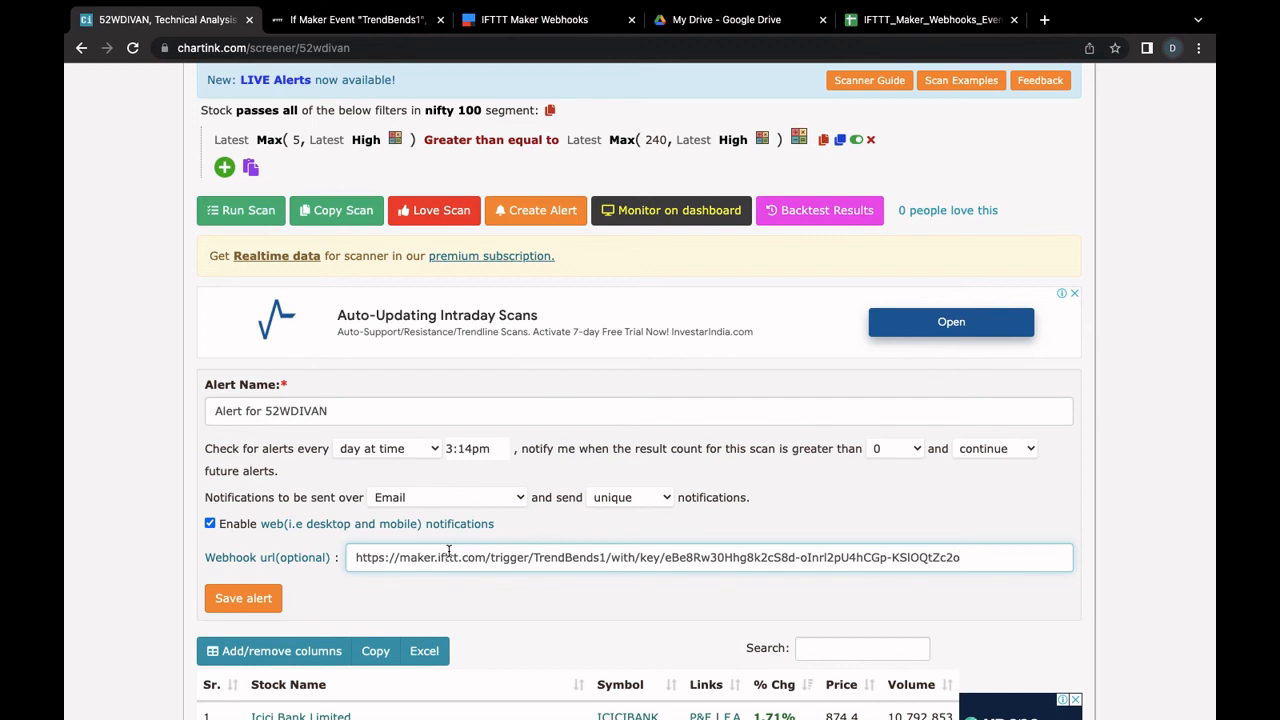